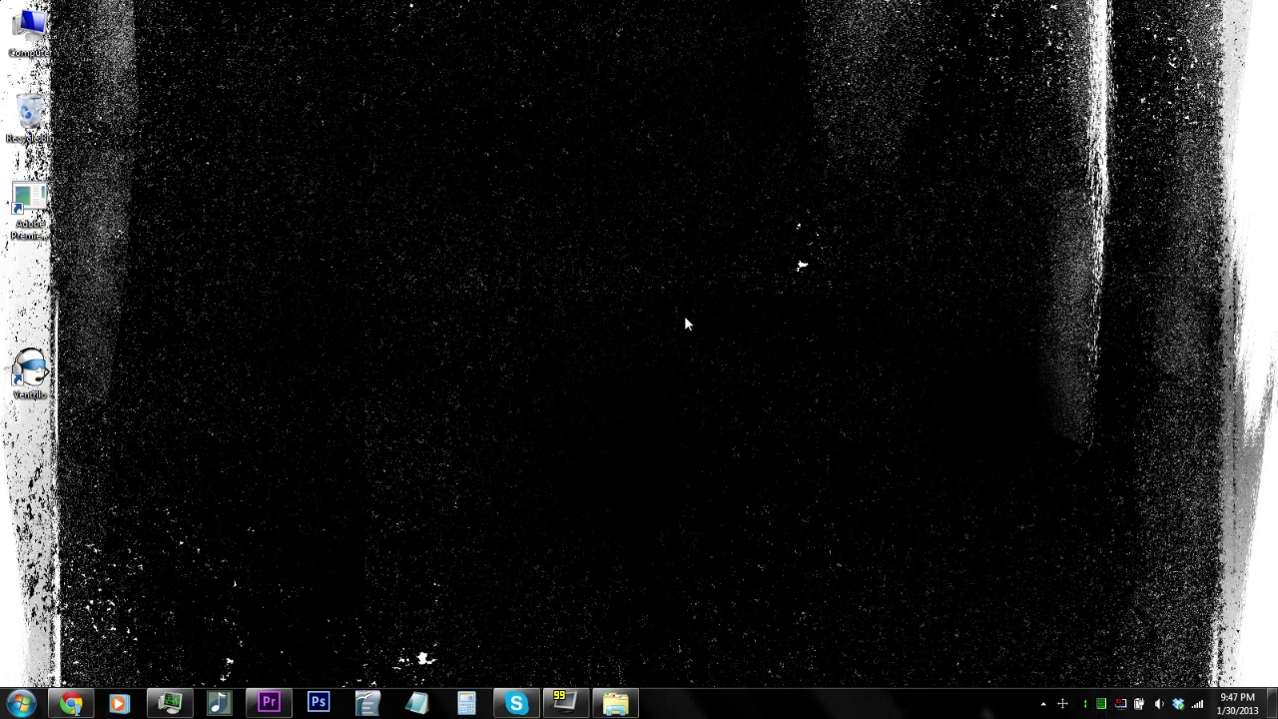
# Switch to Chrome and search Google for FRAPS in a new browser tab
pyautogui.click(71, 704)
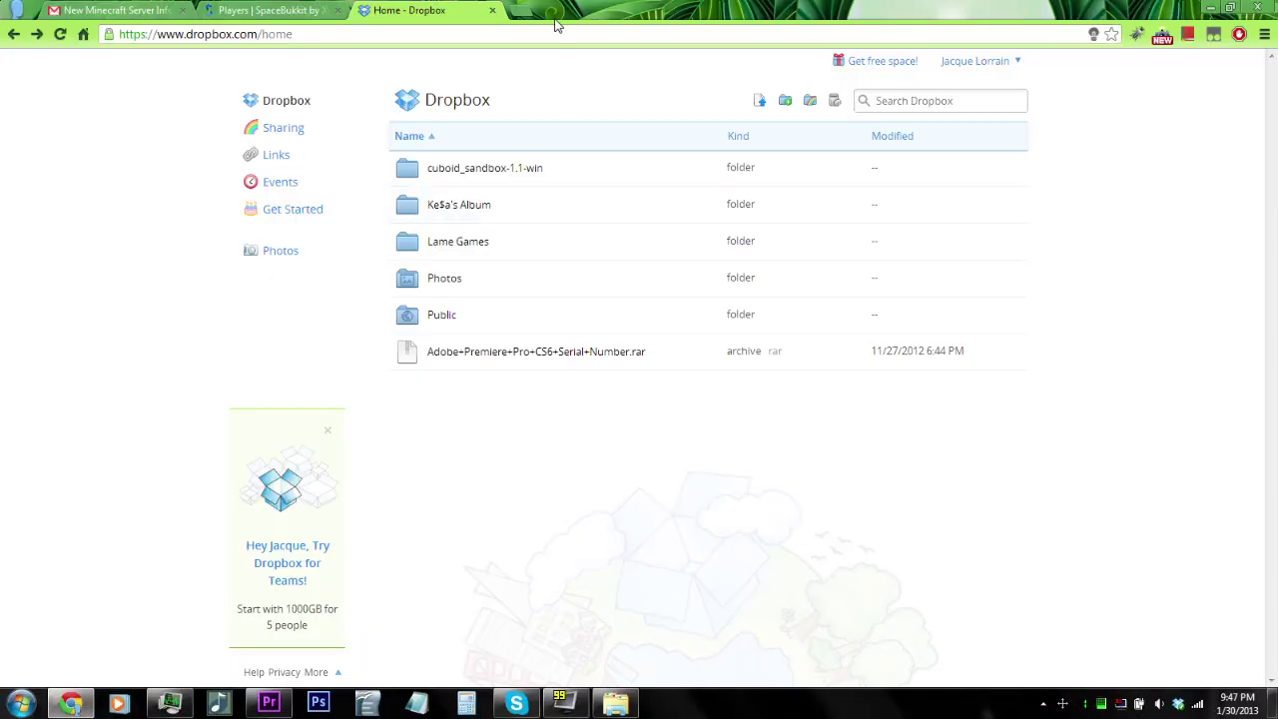
pyautogui.click(514, 33)
pyautogui.press('BackSpace')
pyautogui.hotkey('ctrl', 't')
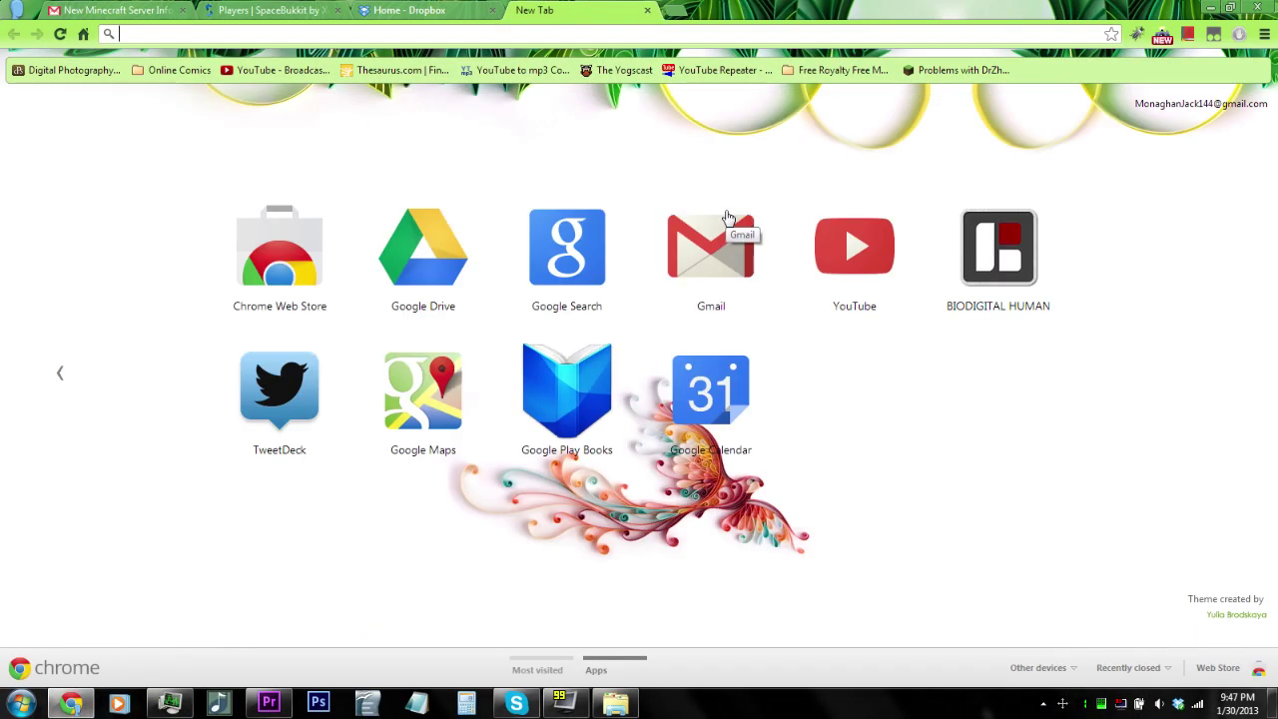
pyautogui.write('FRAPS')
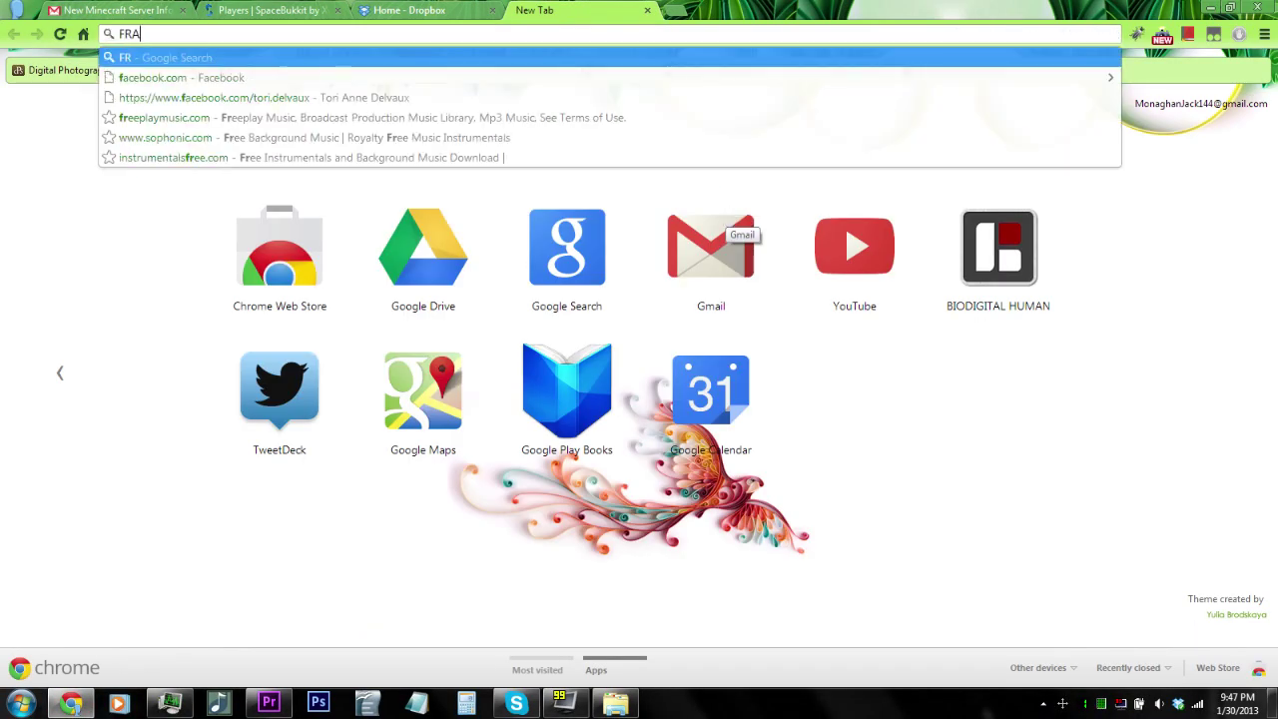
pyautogui.press('Return')
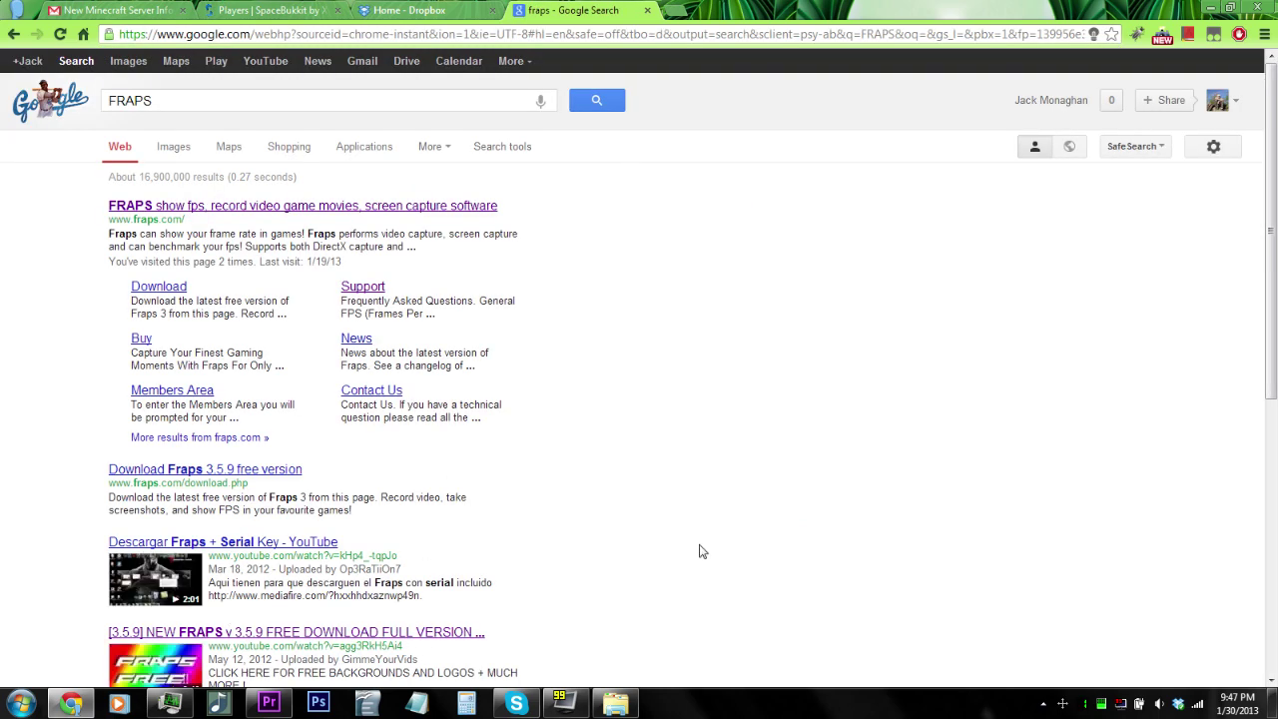
# View the YouTube result for the FRAPS 3.5.9 full version download with playback paused, and close its tab
pyautogui.scroll(-2, 850, 427)
pyautogui.click(232, 395)
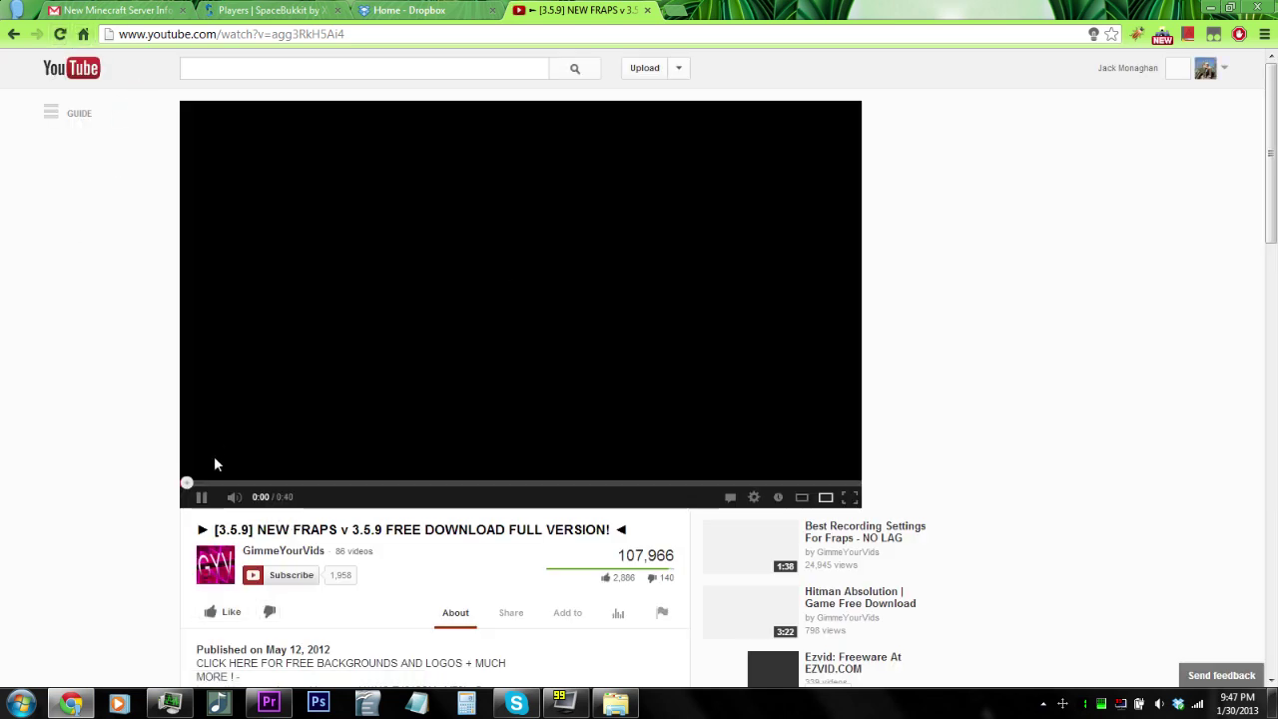
pyautogui.click(201, 497)
pyautogui.click(203, 500)
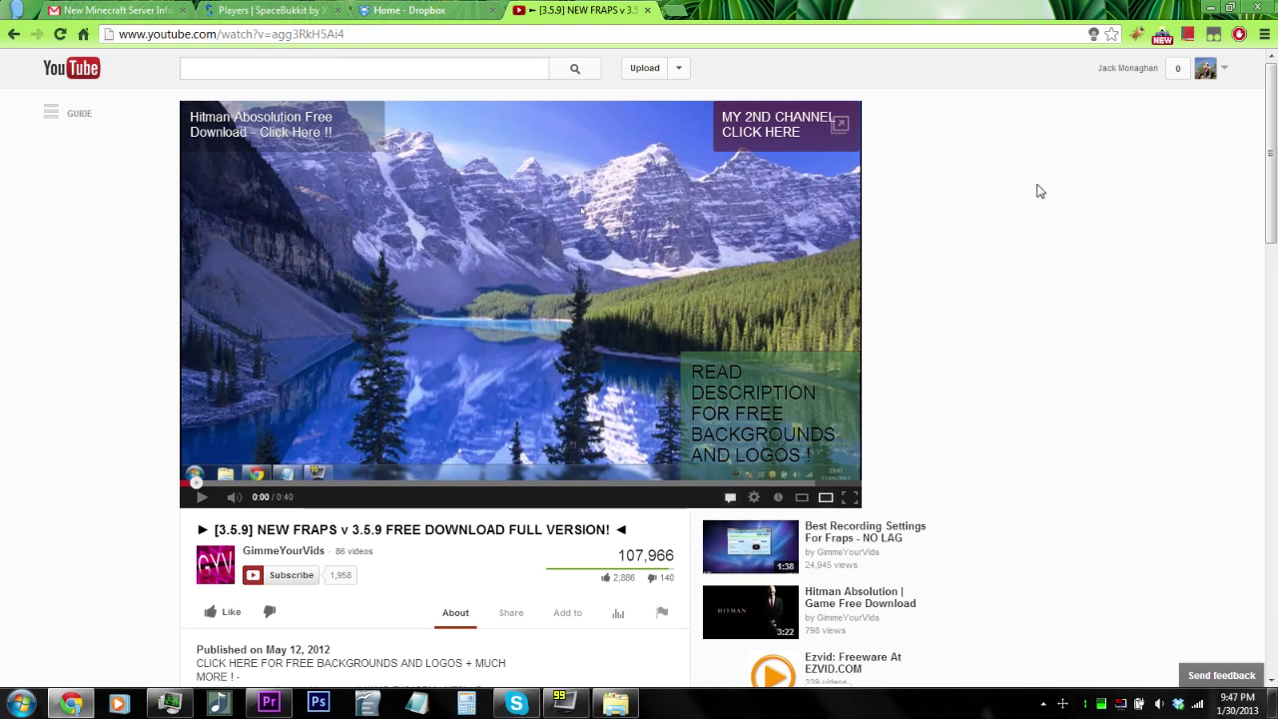
pyautogui.click(647, 11)
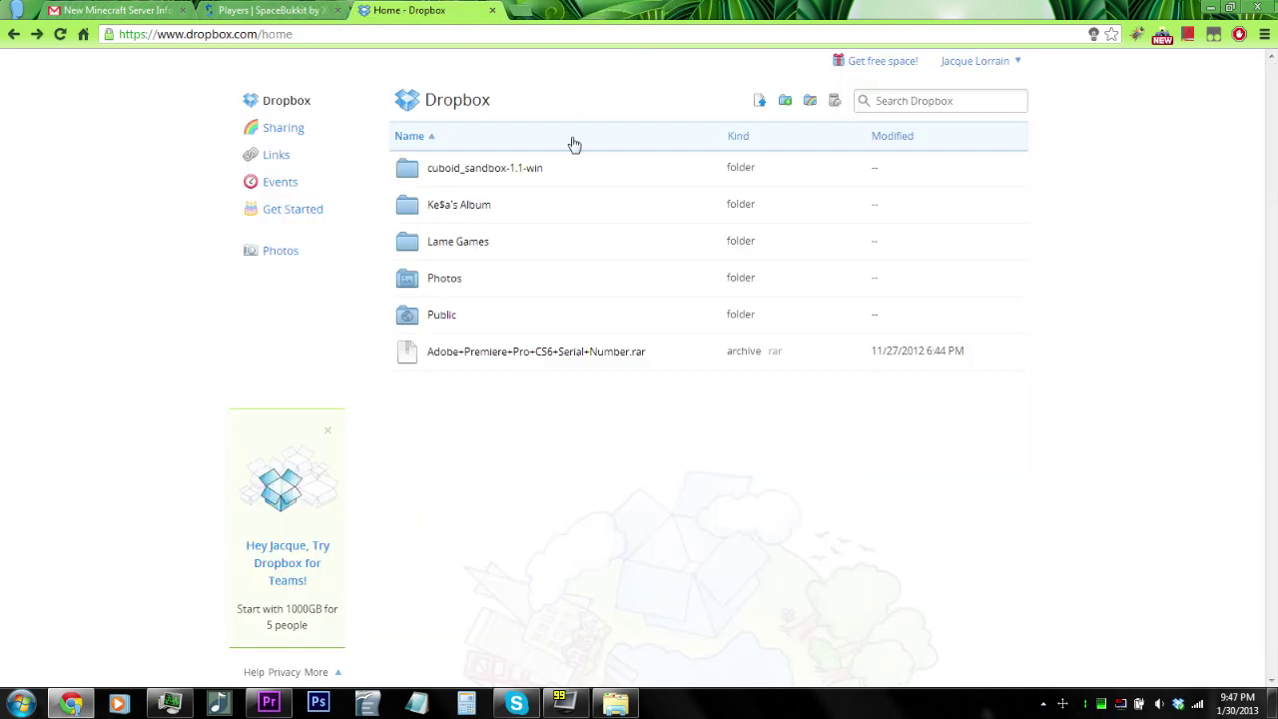
pyautogui.click(1210, 10)
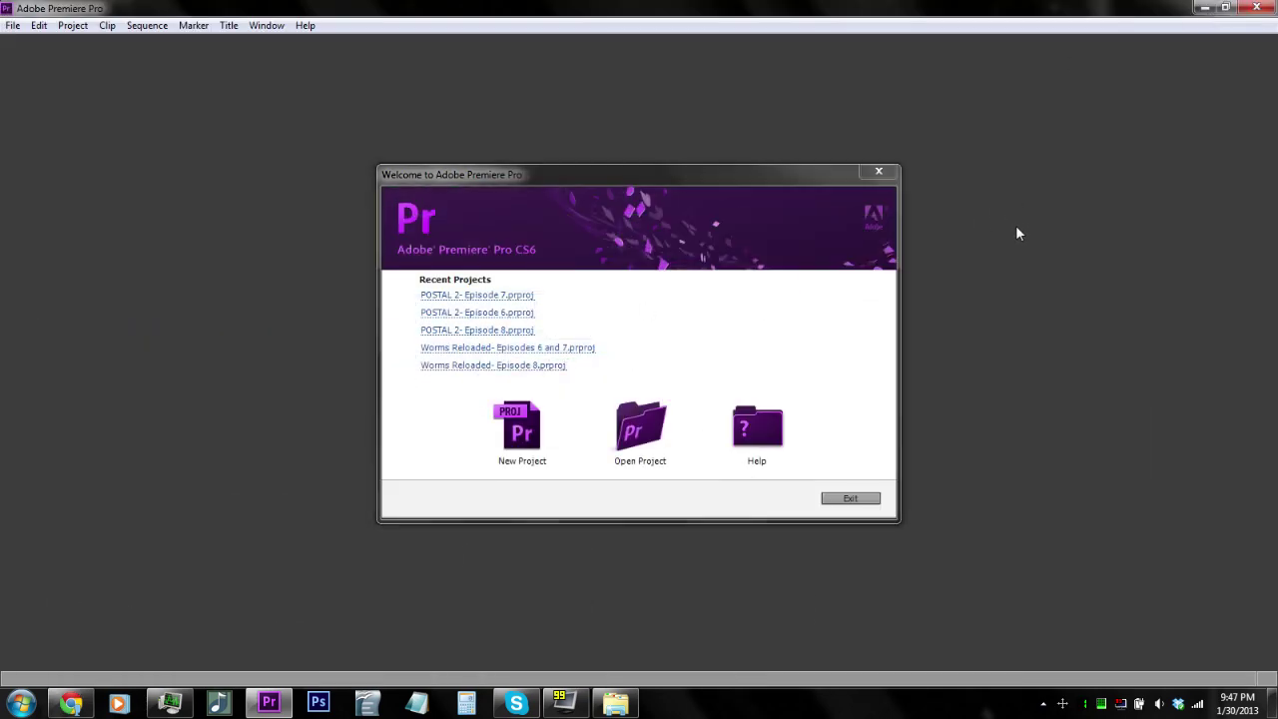
# Switch to FRAPS and look through the drives offered for saving movies, cancelling the folder selection
pyautogui.click(1274, 704)
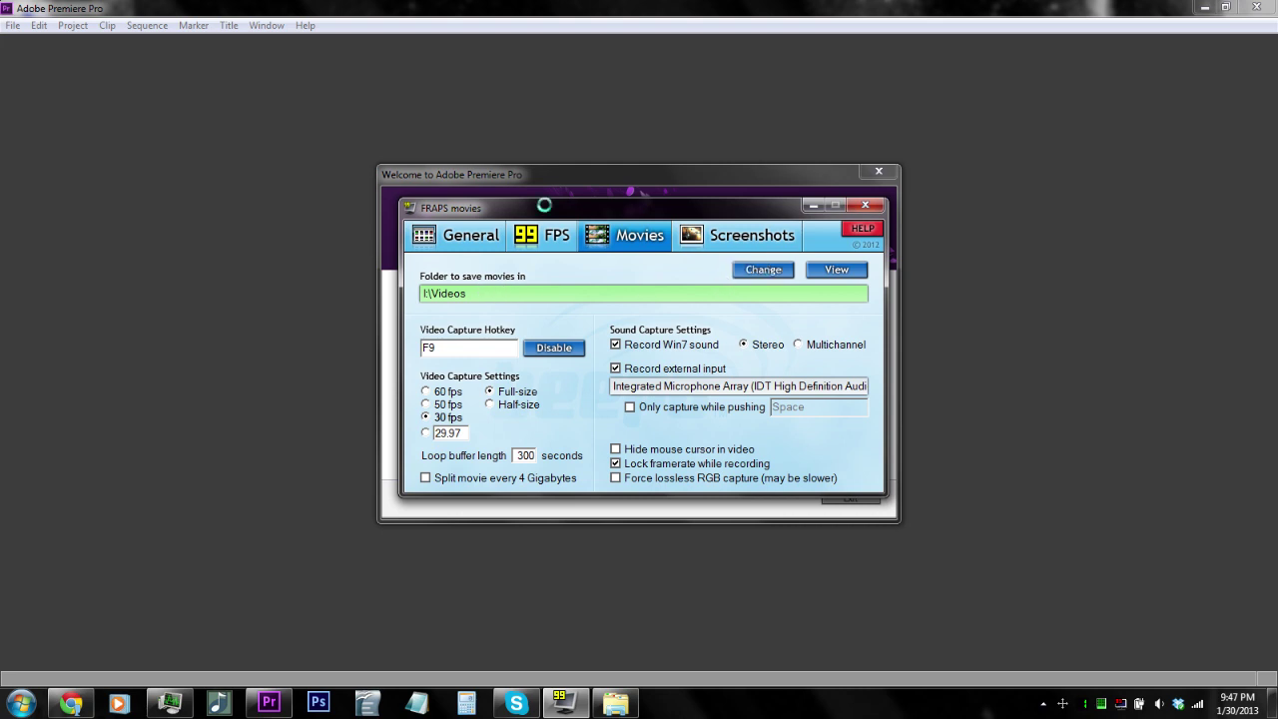
pyautogui.click(763, 271)
pyautogui.moveTo(748, 329); pyautogui.dragTo(749, 370)
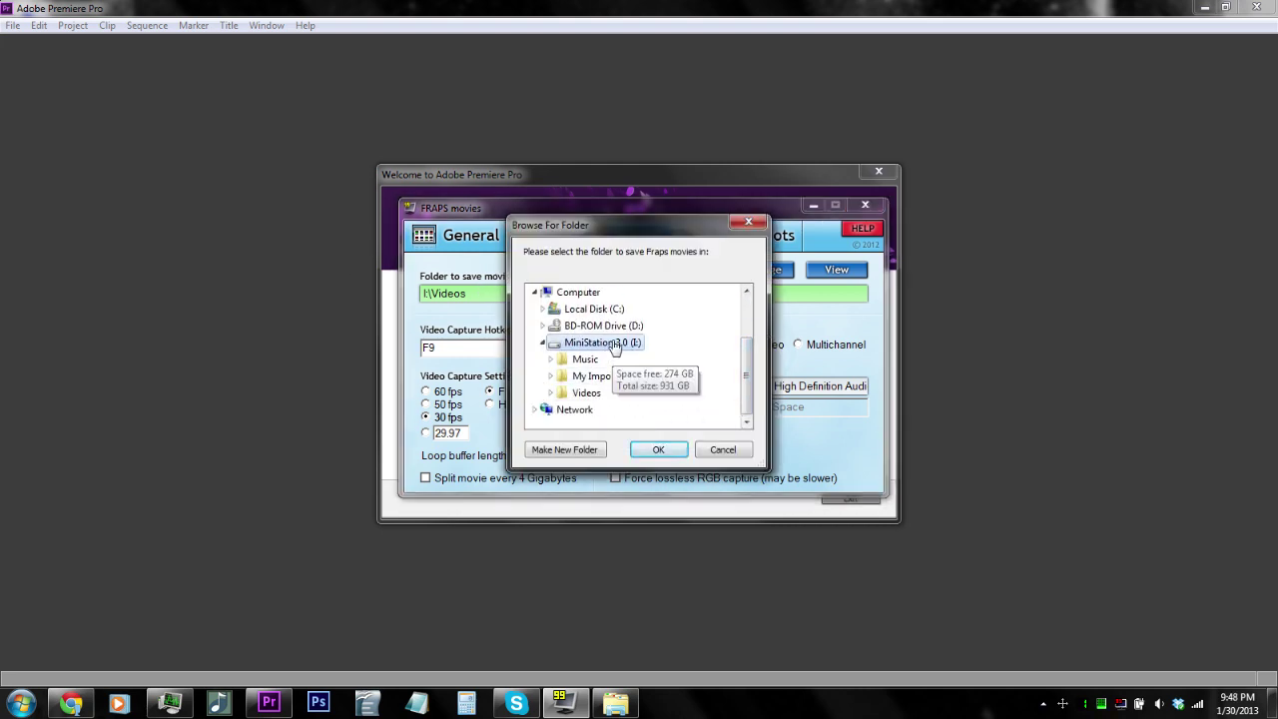
pyautogui.click(713, 449)
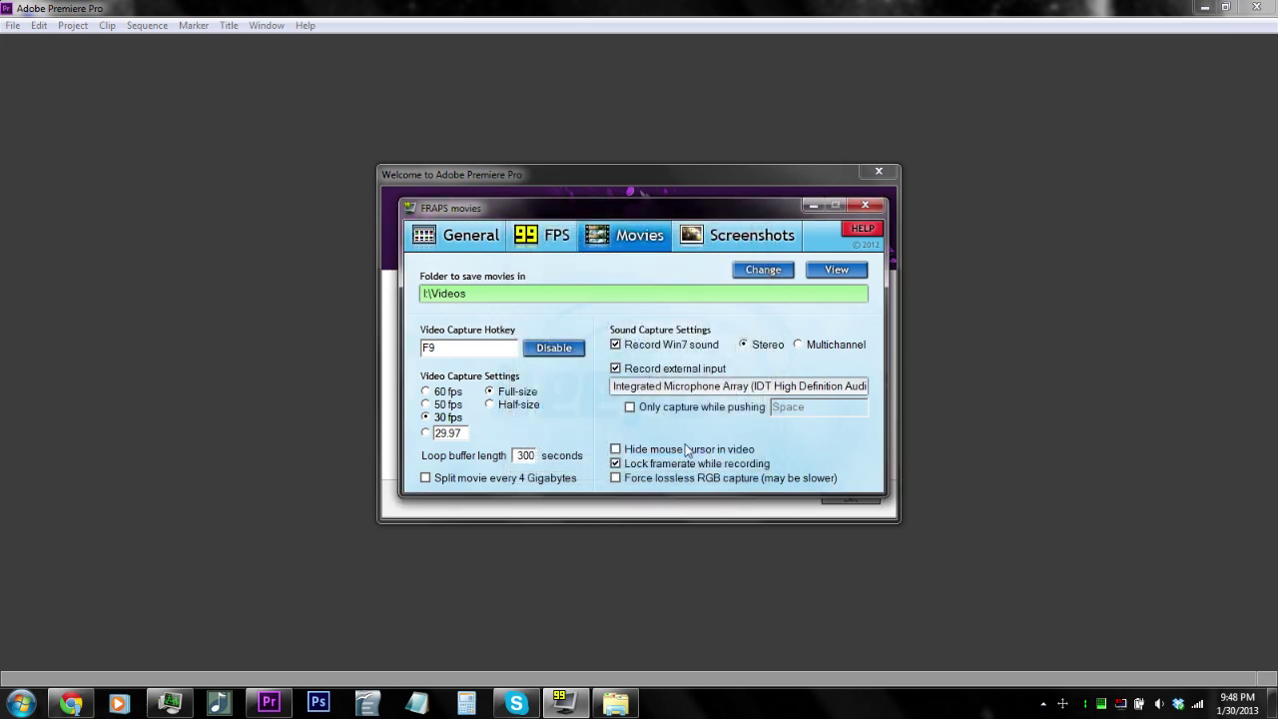
# View the FRAPS general settings and locate the dwm.exe process in Task Manager's process list
pyautogui.click(488, 239)
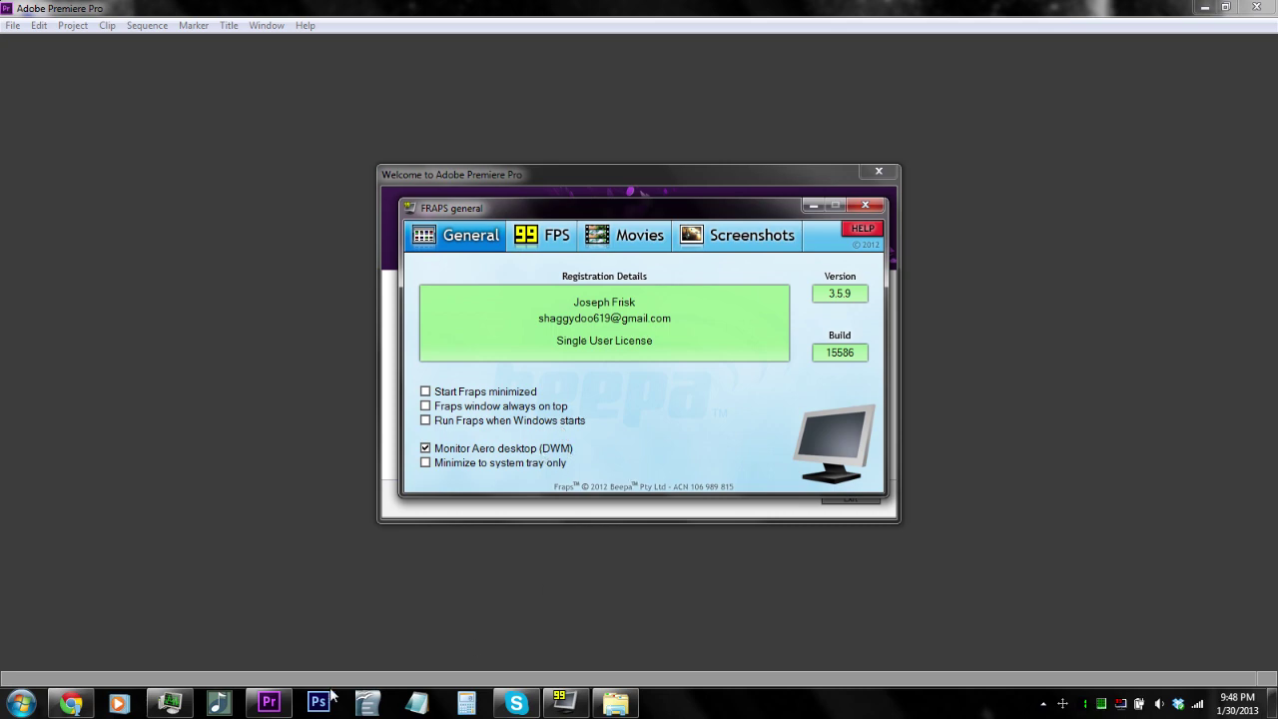
pyautogui.click(170, 703)
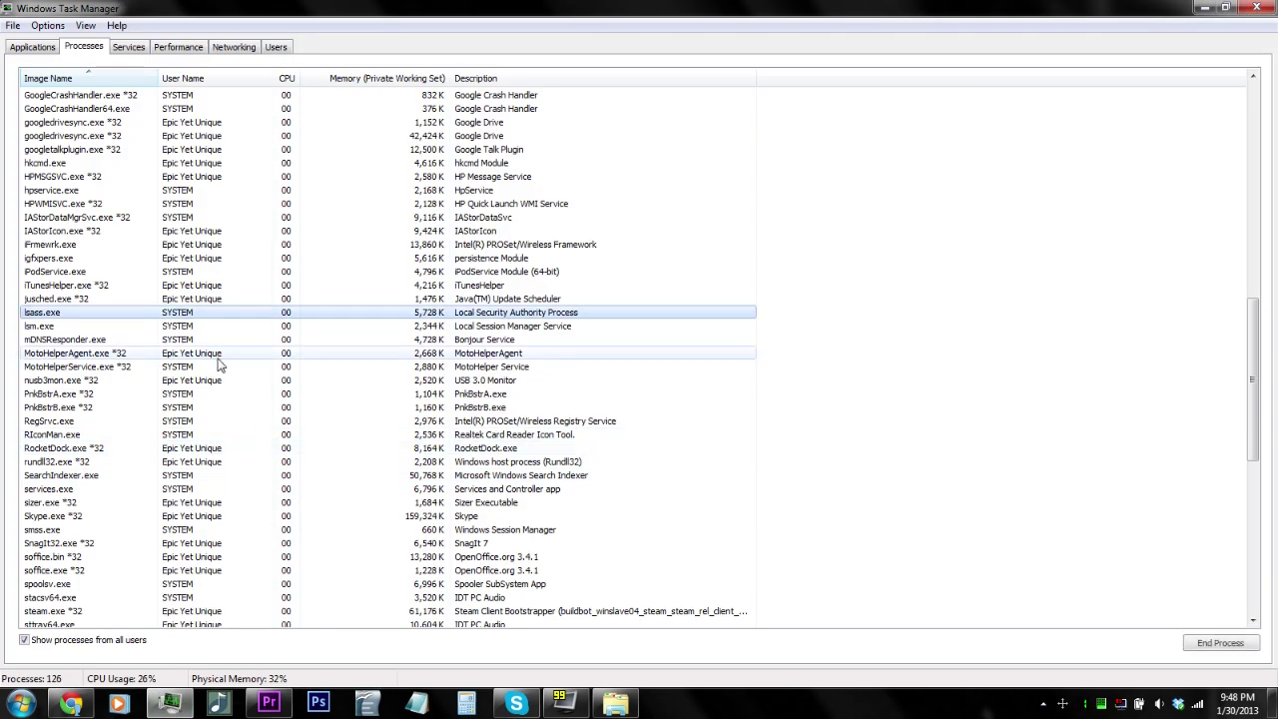
pyautogui.scroll(20, 219, 366)
pyautogui.scroll(-2, 220, 366)
pyautogui.scroll(2, 220, 367)
pyautogui.scroll(-5, 128, 299)
pyautogui.scroll(-2, 120, 328)
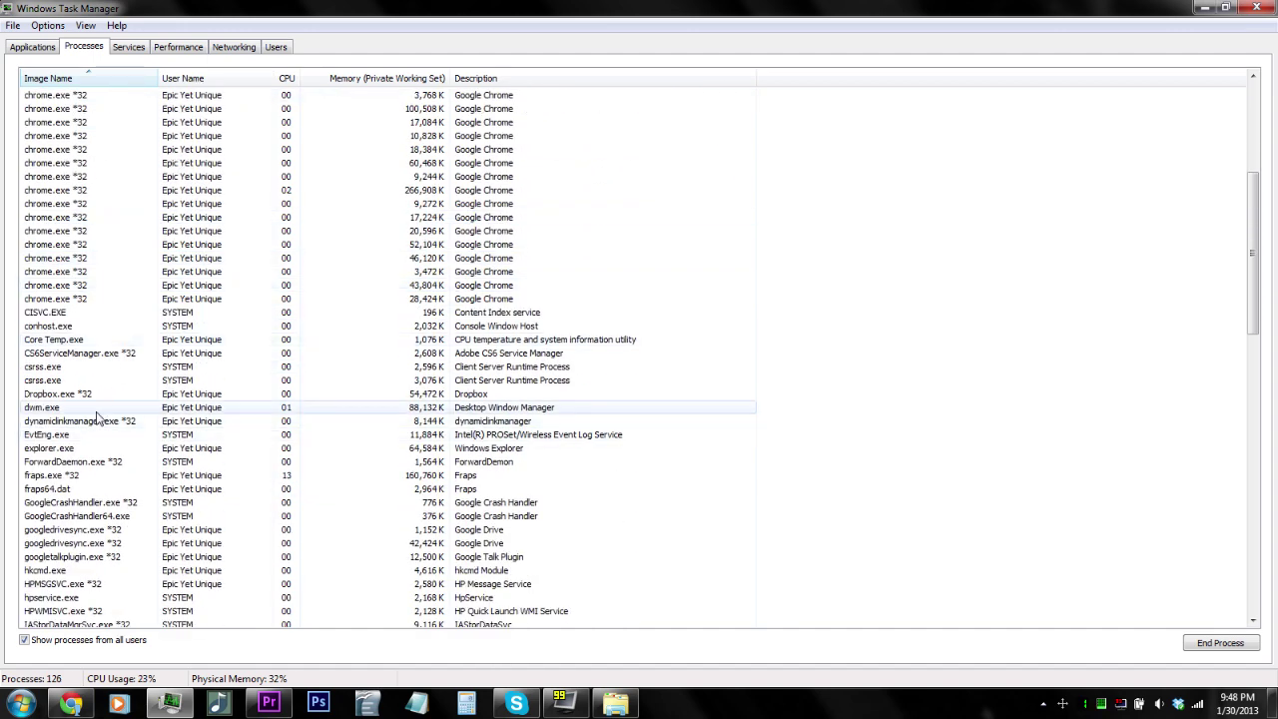
pyautogui.click(110, 408)
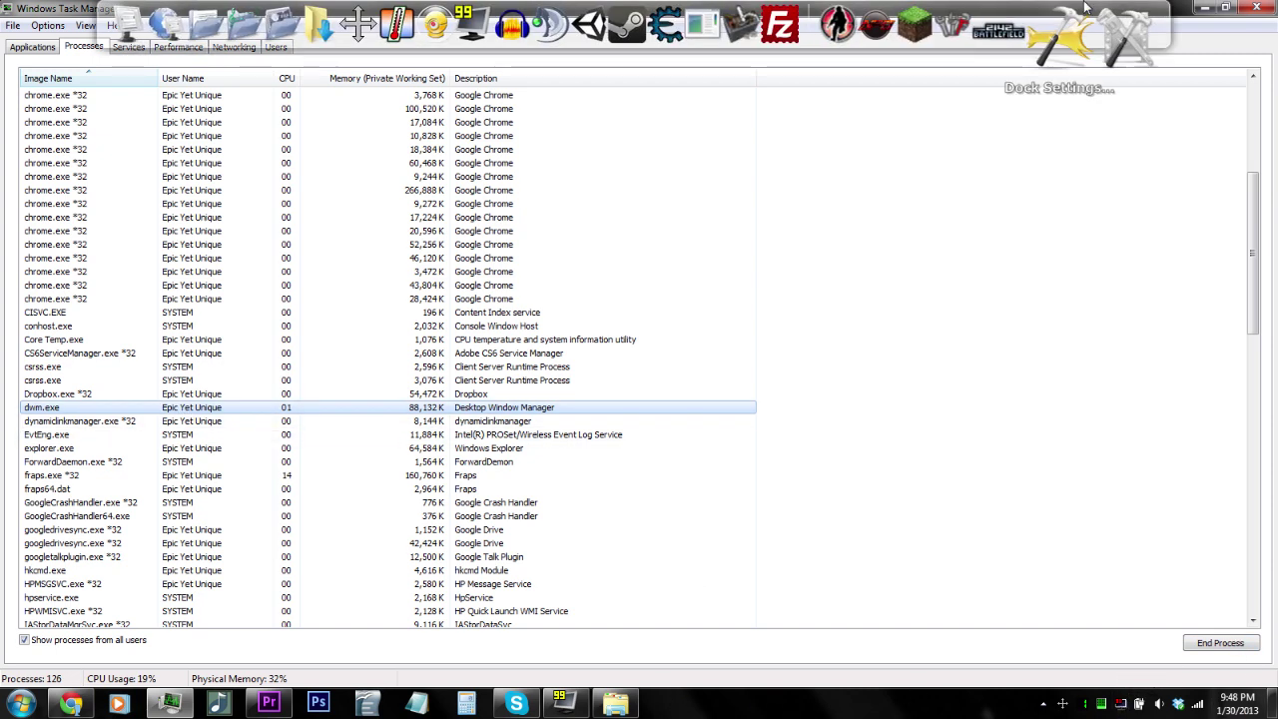
pyautogui.click(1204, 8)
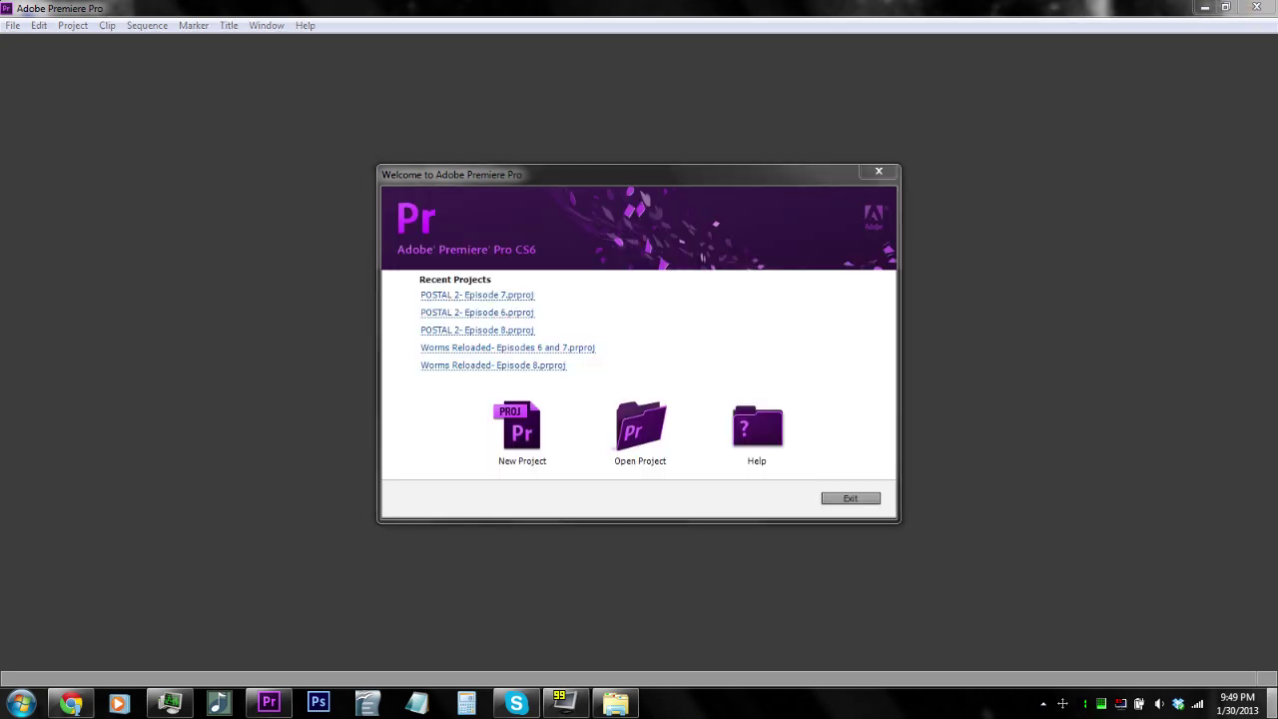
# Show the desktop, return to FRAPS and view its FPS benchmark and overlay settings
pyautogui.press('super+d')
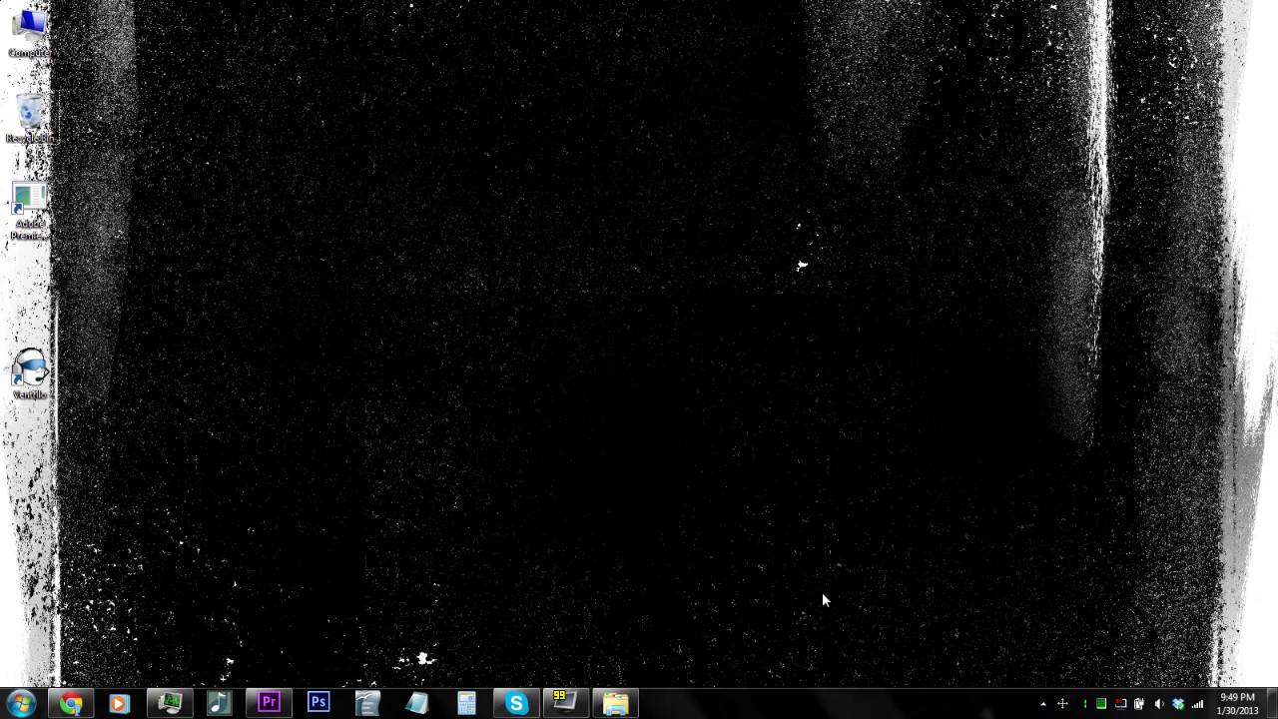
pyautogui.moveTo(699, 20)
pyautogui.click(565, 703)
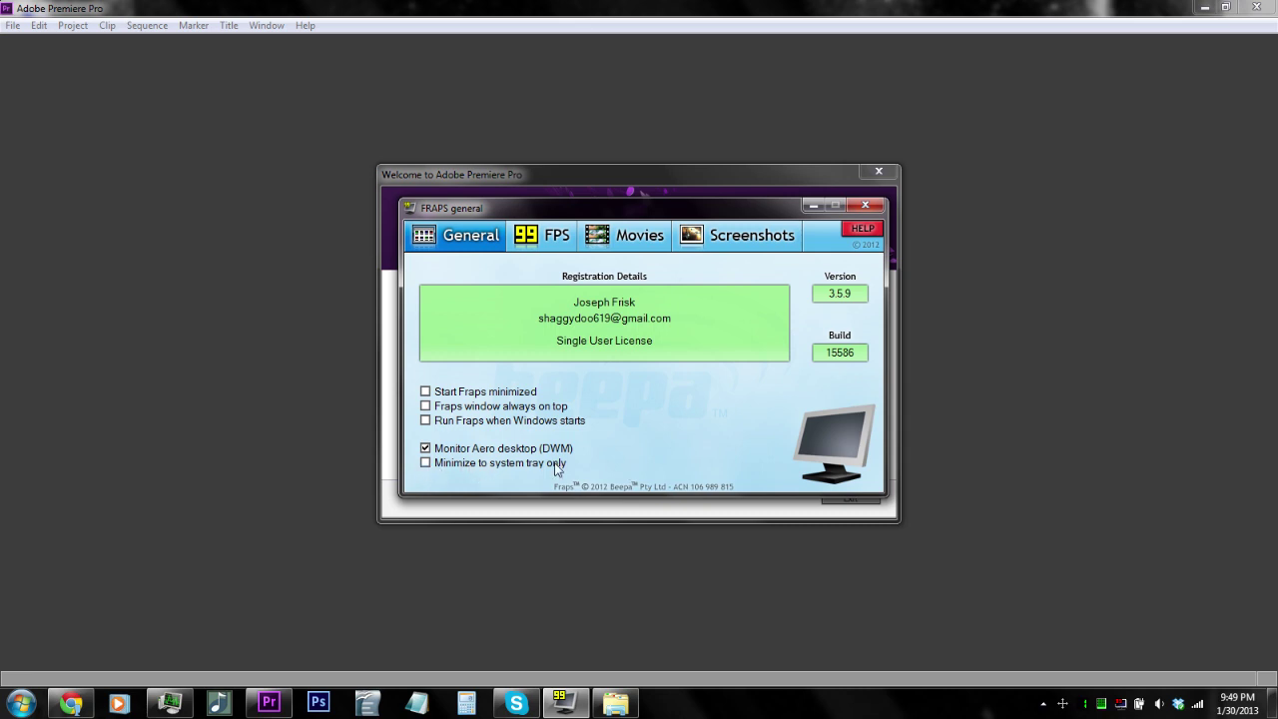
pyautogui.click(549, 235)
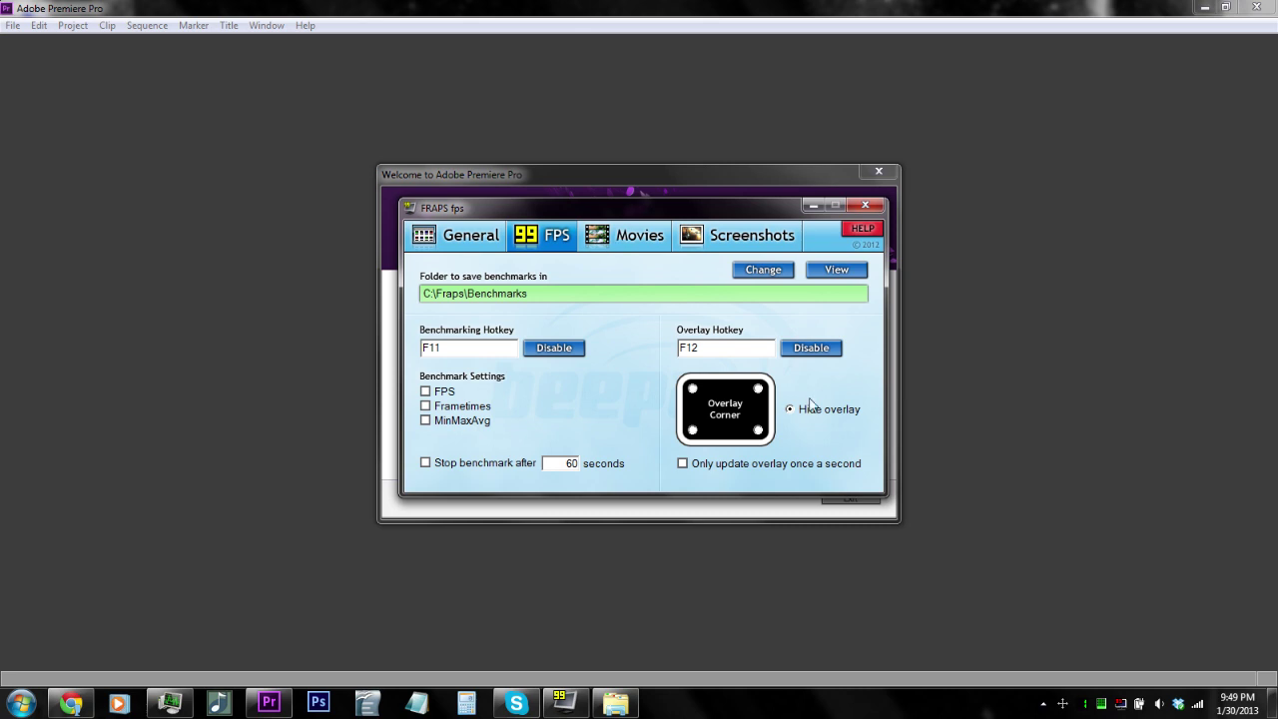
# View the FRAPS movie settings and the contents of the I:\Videos save folder, then close the folder windows
pyautogui.click(631, 244)
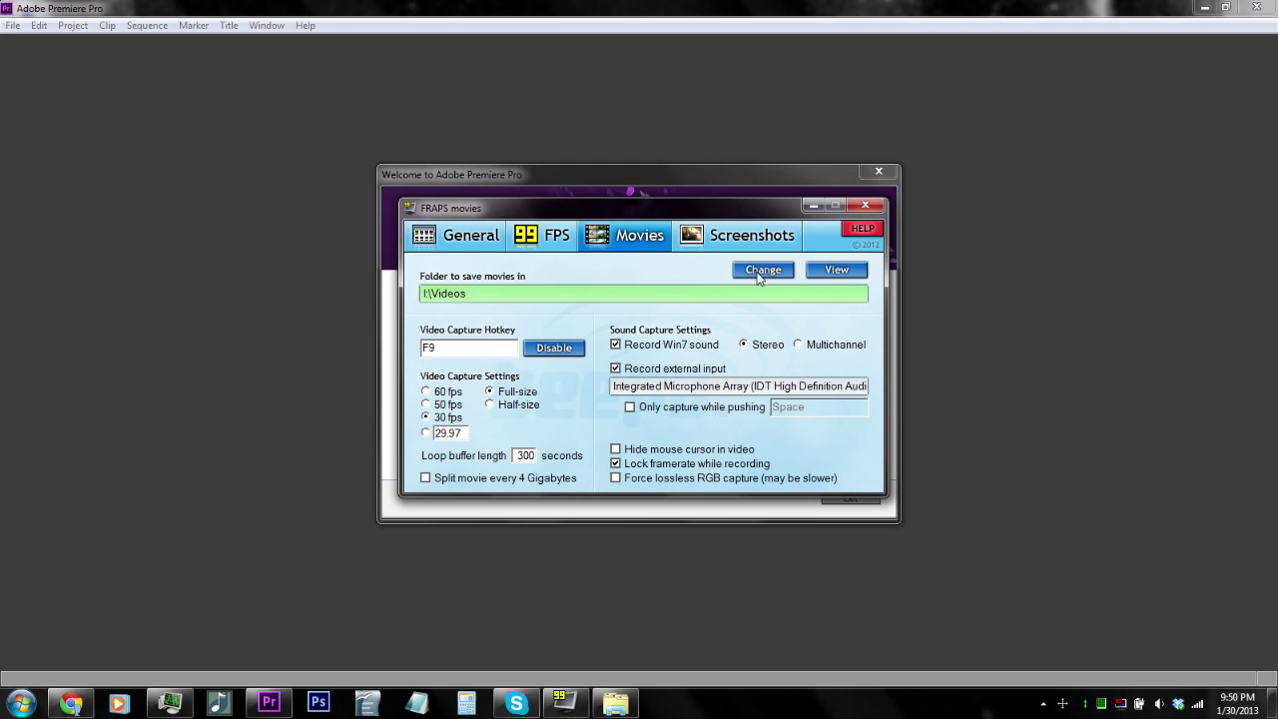
pyautogui.click(850, 272)
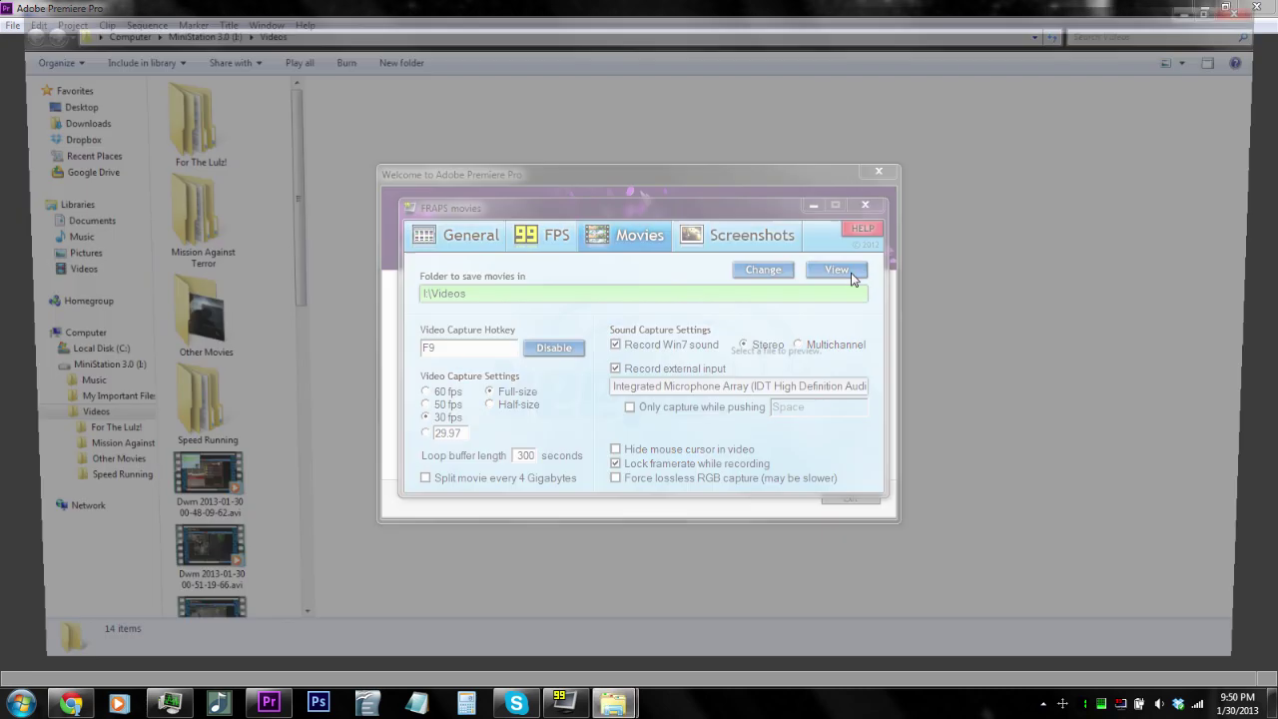
pyautogui.click(1248, 8)
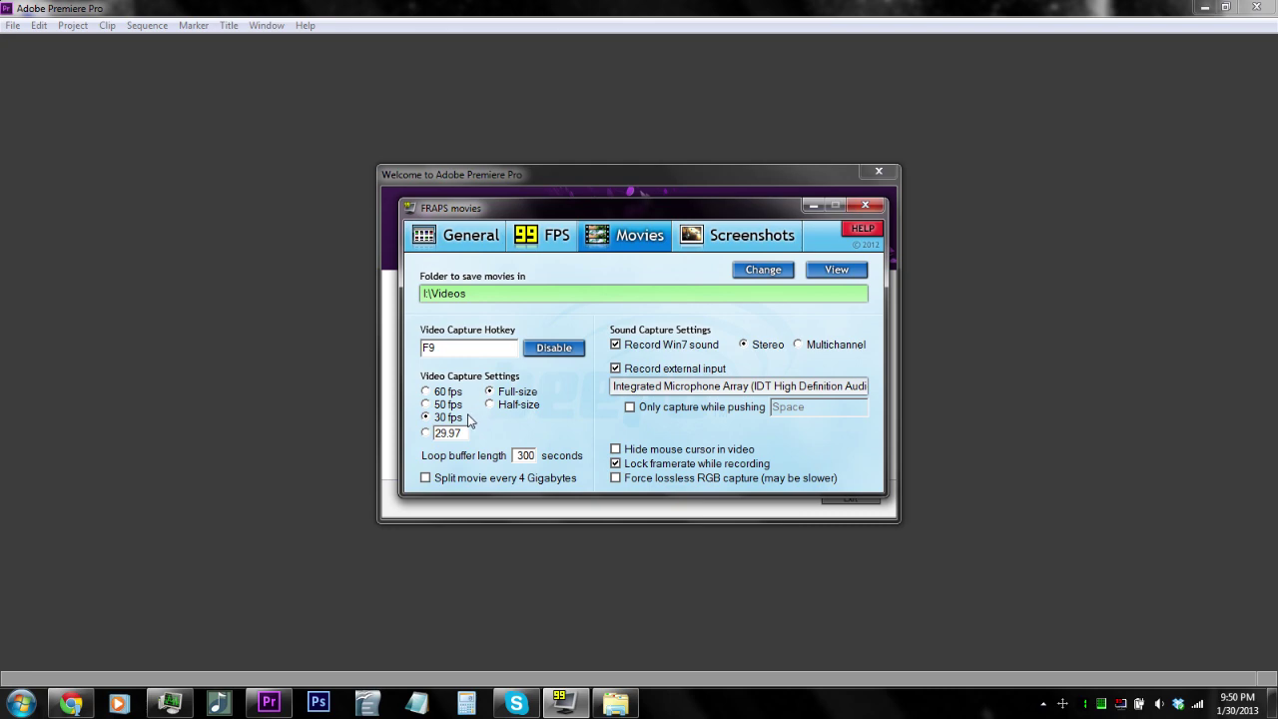
pyautogui.click(615, 703)
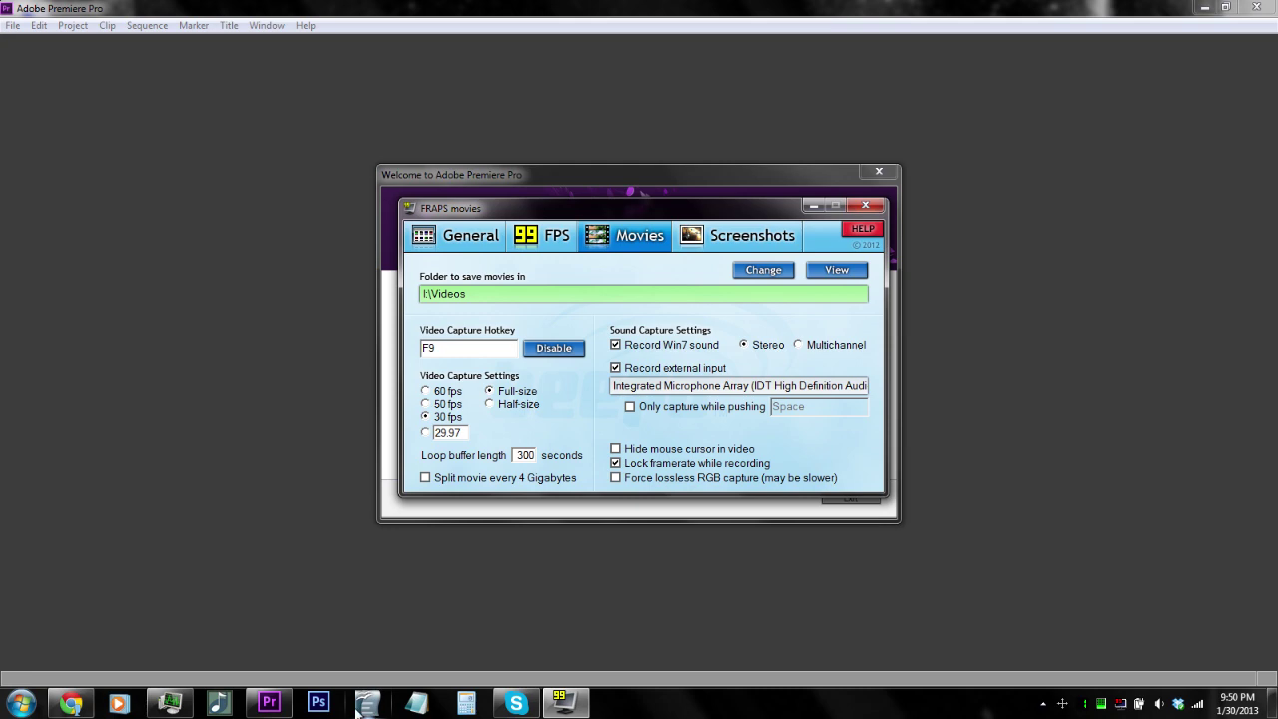
# Examine the CPU and memory usage graphs in Task Manager
pyautogui.hotkey('ctrl', 'shift', 'Escape')
pyautogui.click(178, 46)
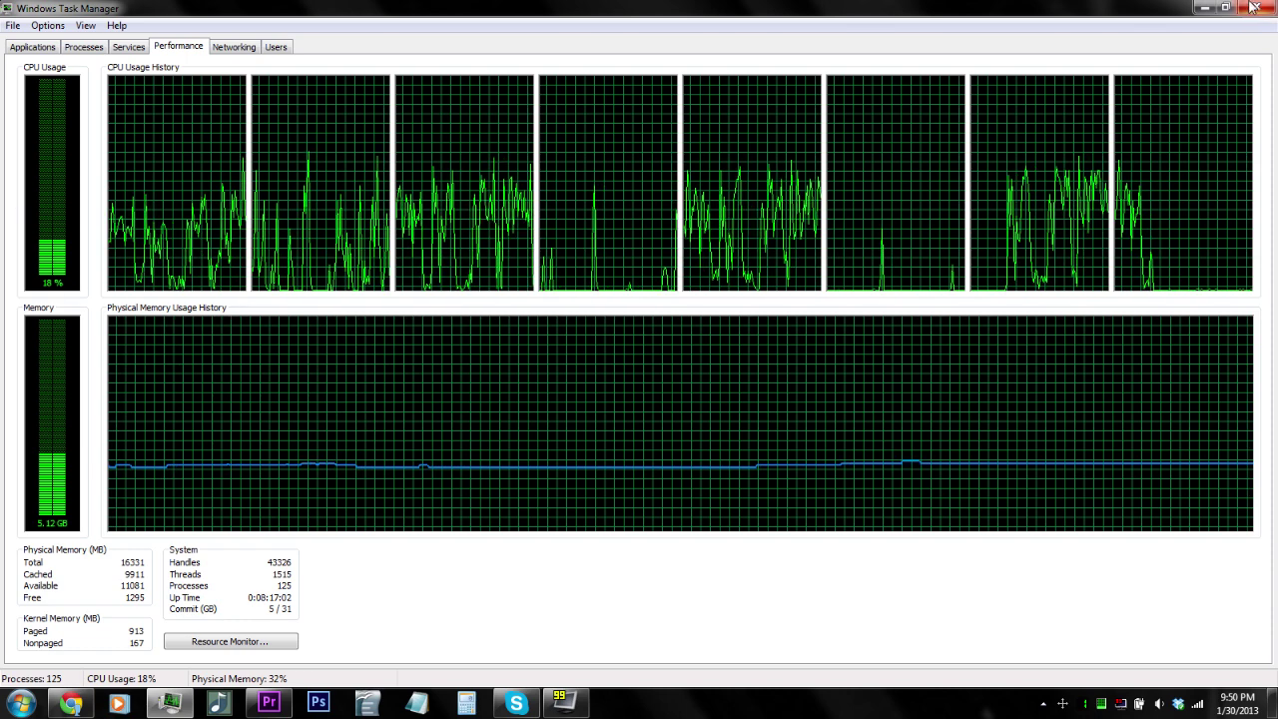
pyautogui.click(1204, 7)
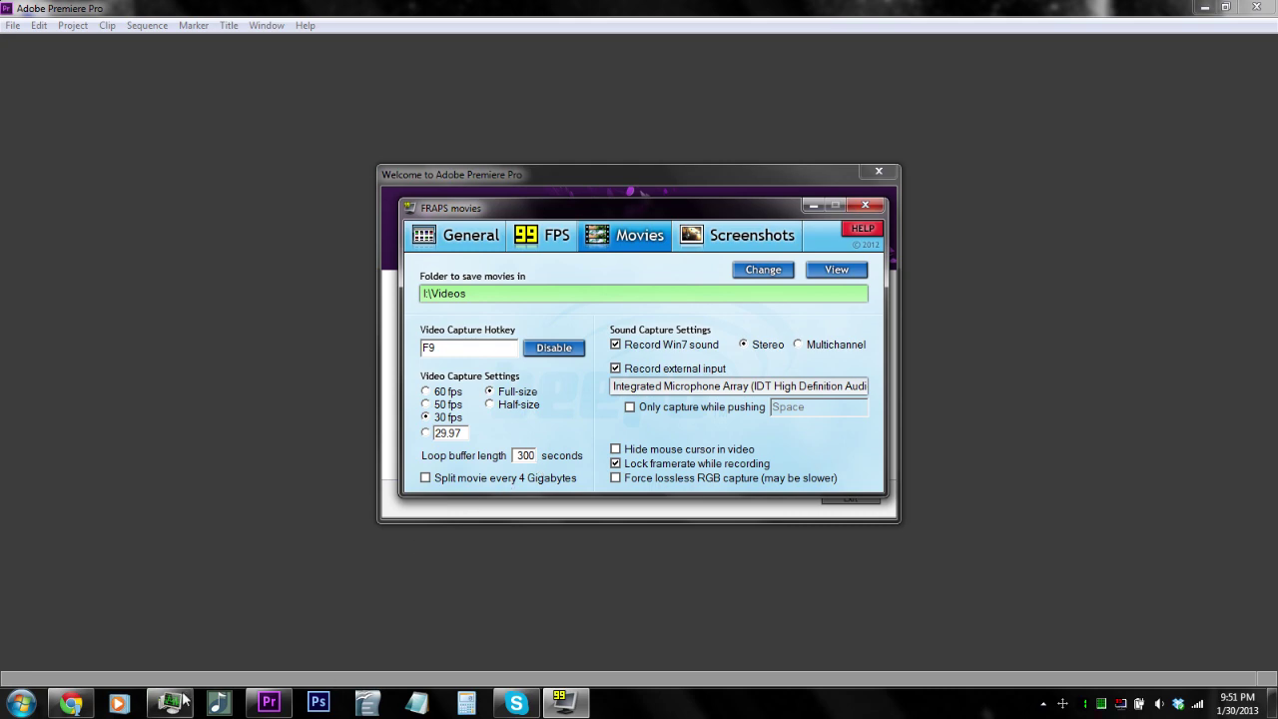
pyautogui.moveTo(170, 704)
pyautogui.click(218, 597)
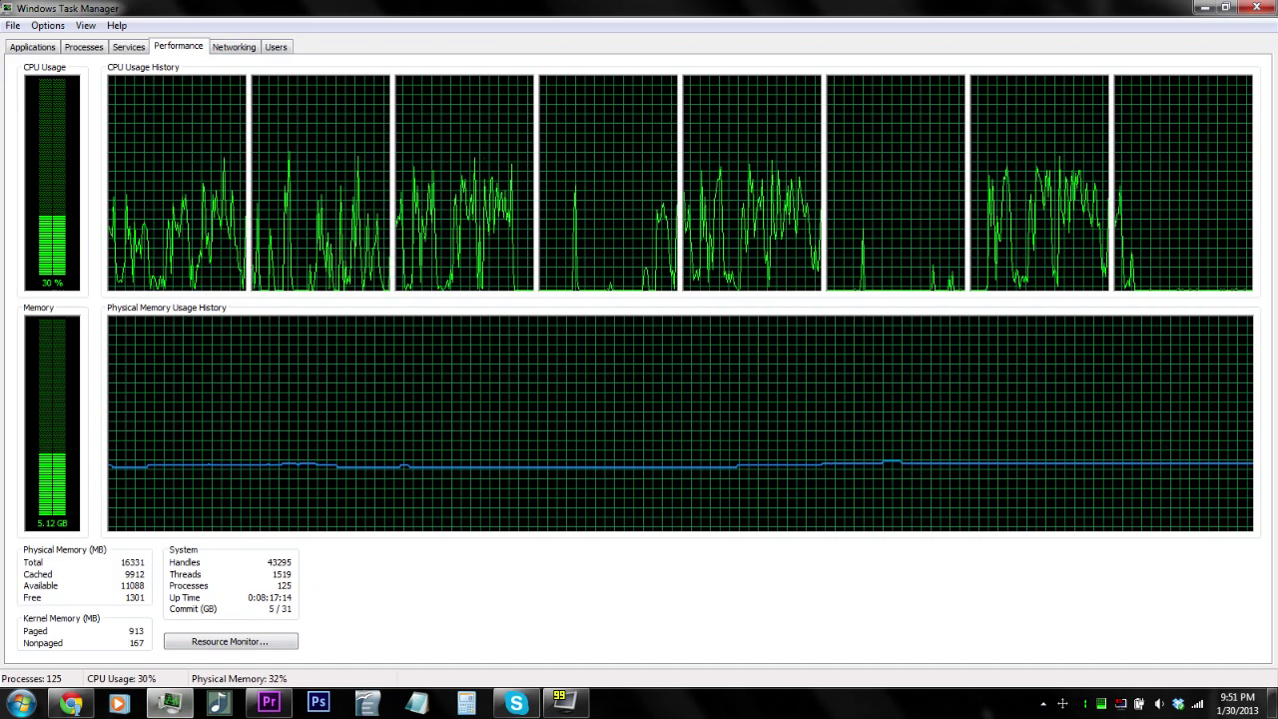
# Switch the FRAPS sound capture setting between Multichannel and Stereo, ending on Stereo
pyautogui.click(562, 704)
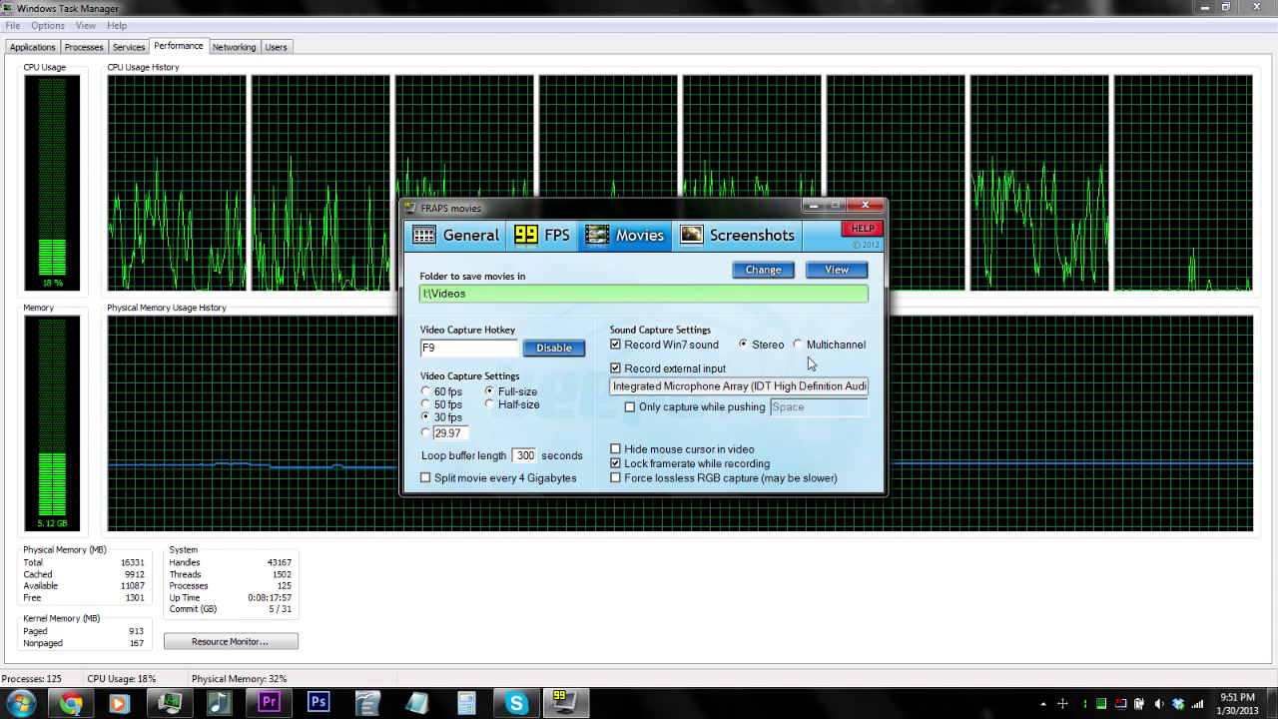
pyautogui.click(797, 344)
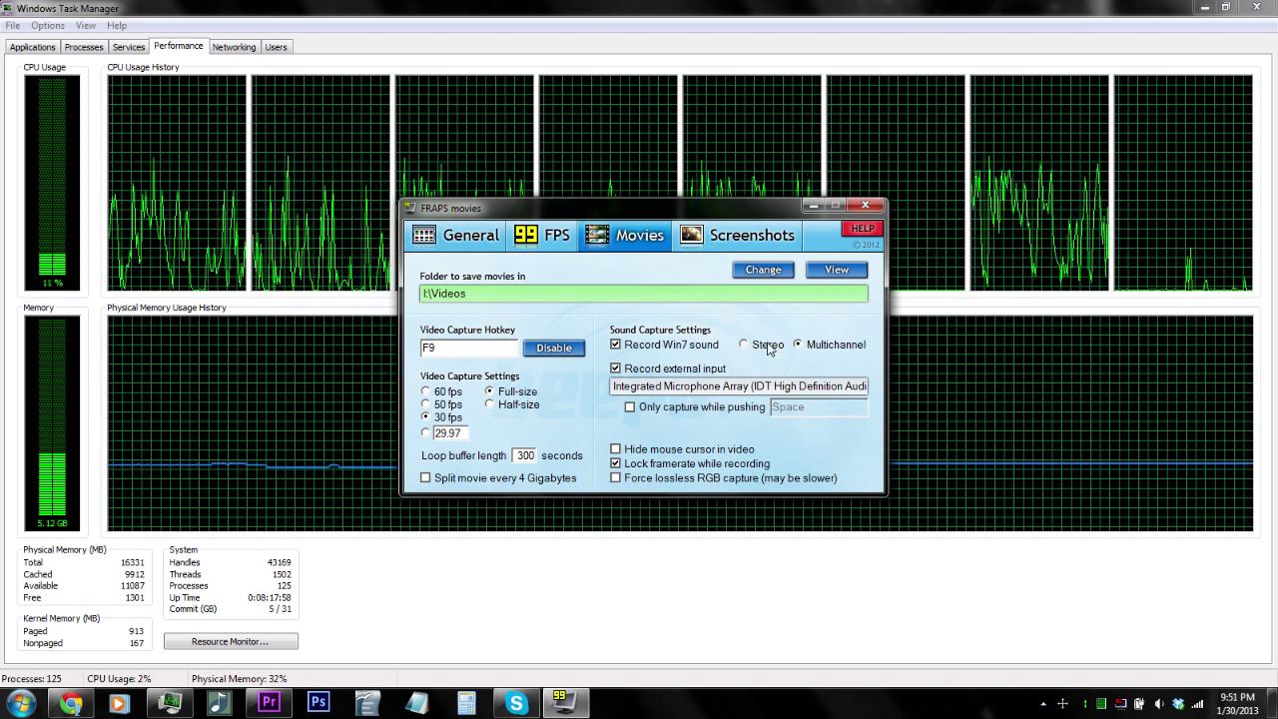
pyautogui.click(744, 345)
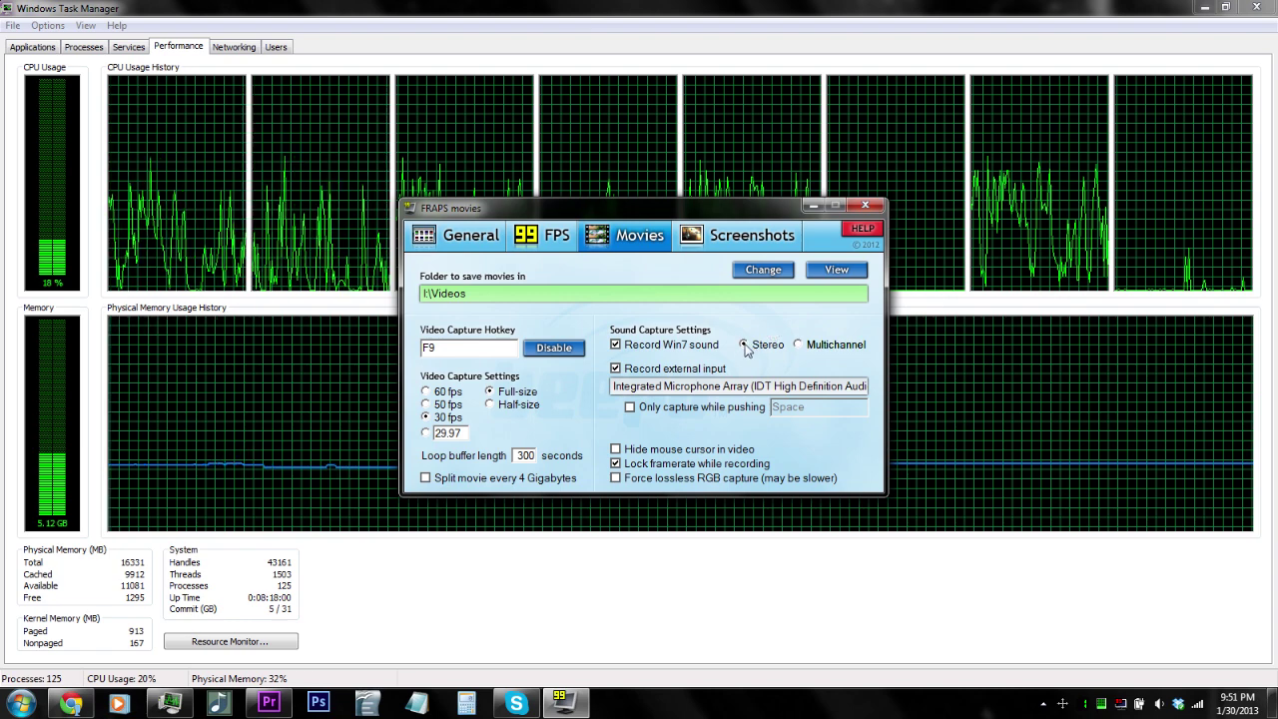
pyautogui.click(807, 347)
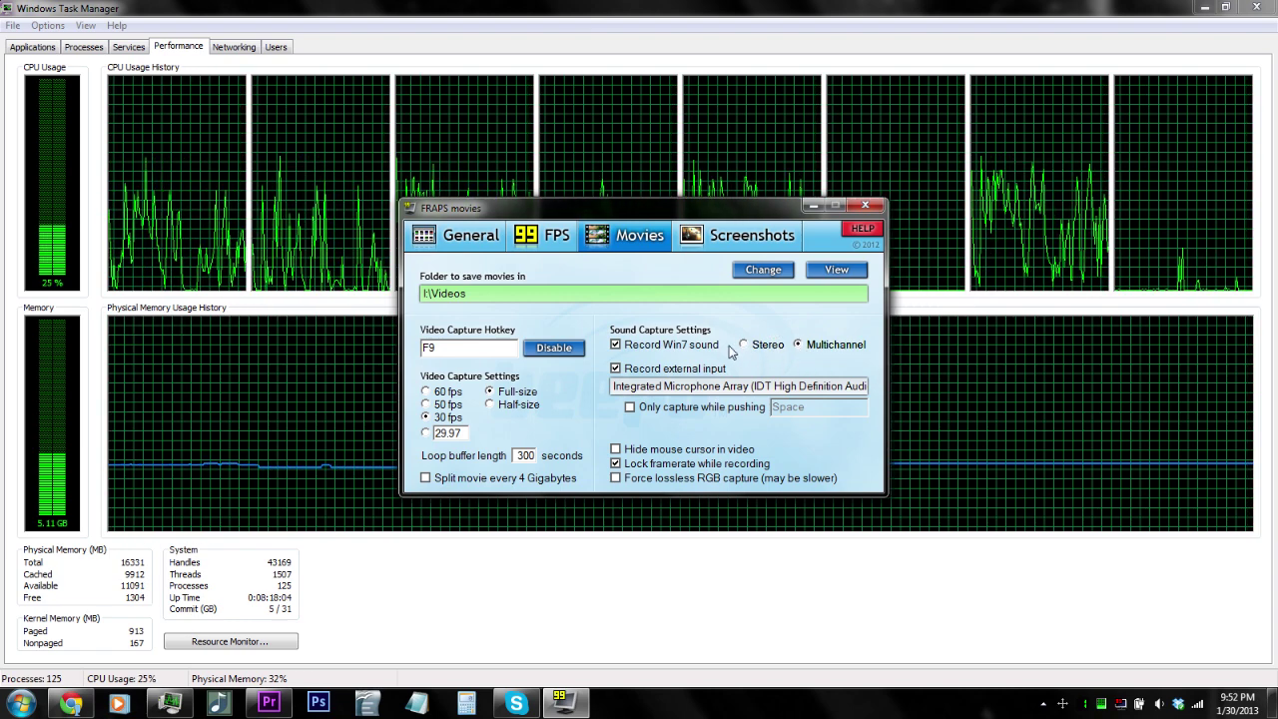
pyautogui.click(744, 346)
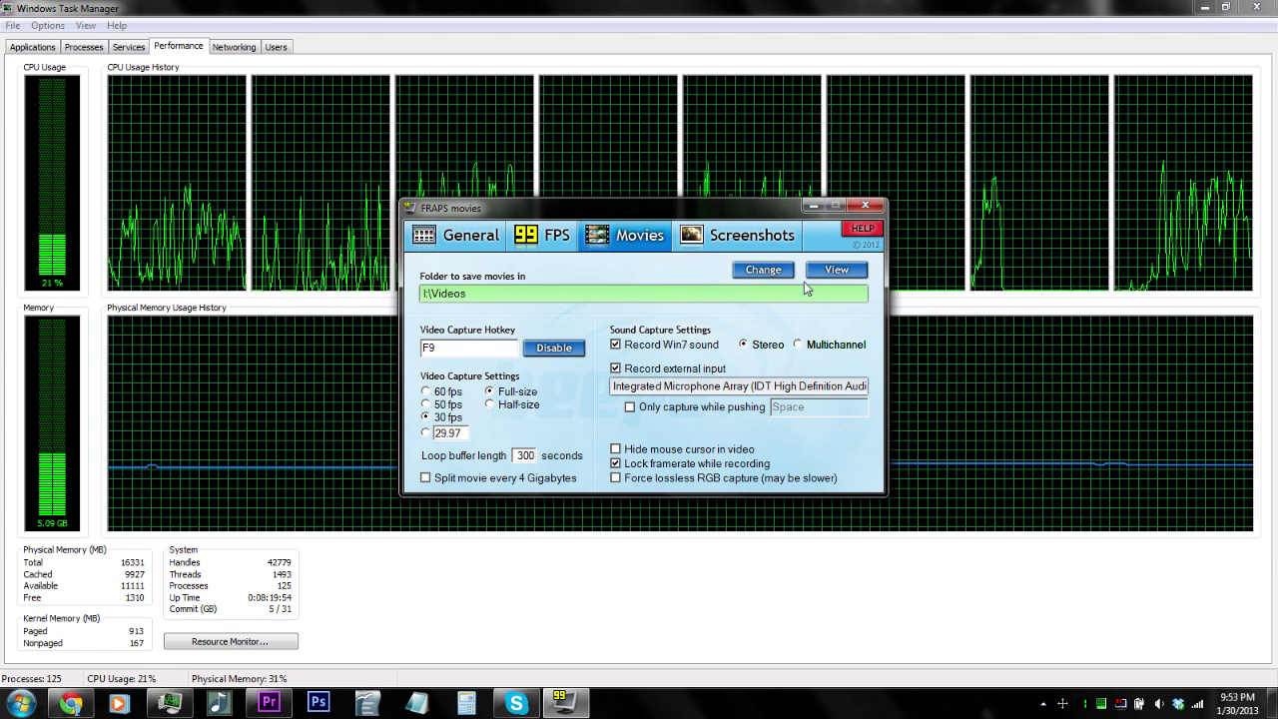
# View the FRAPS screenshot capture settings, then minimize FRAPS
pyautogui.click(751, 235)
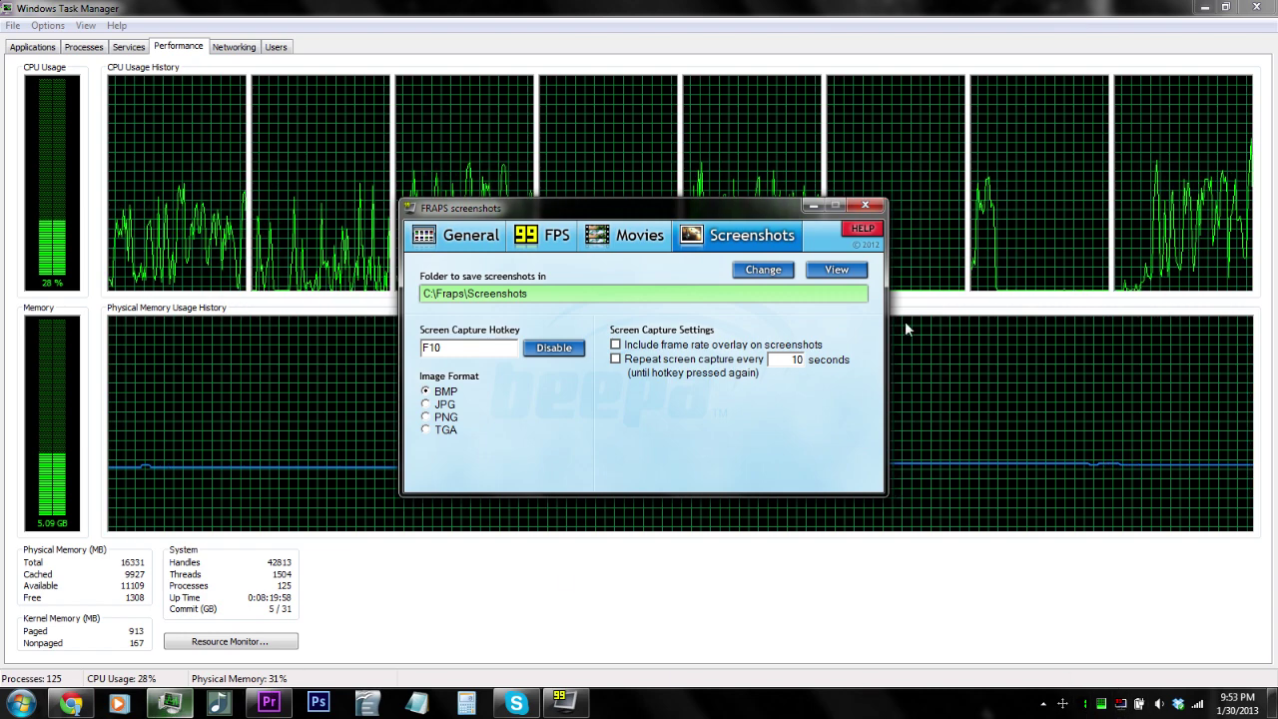
pyautogui.click(813, 206)
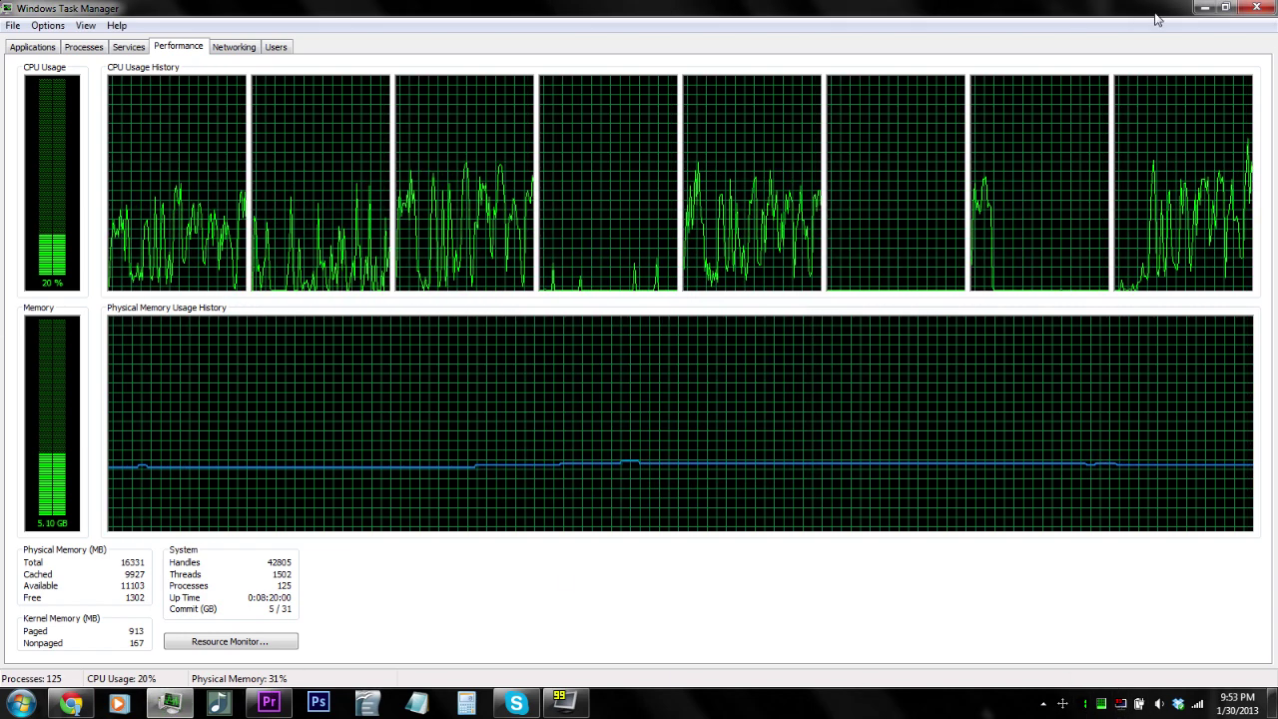
# Minimize Task Manager and open the Minecraft launcher from the desktop dock
pyautogui.click(1205, 9)
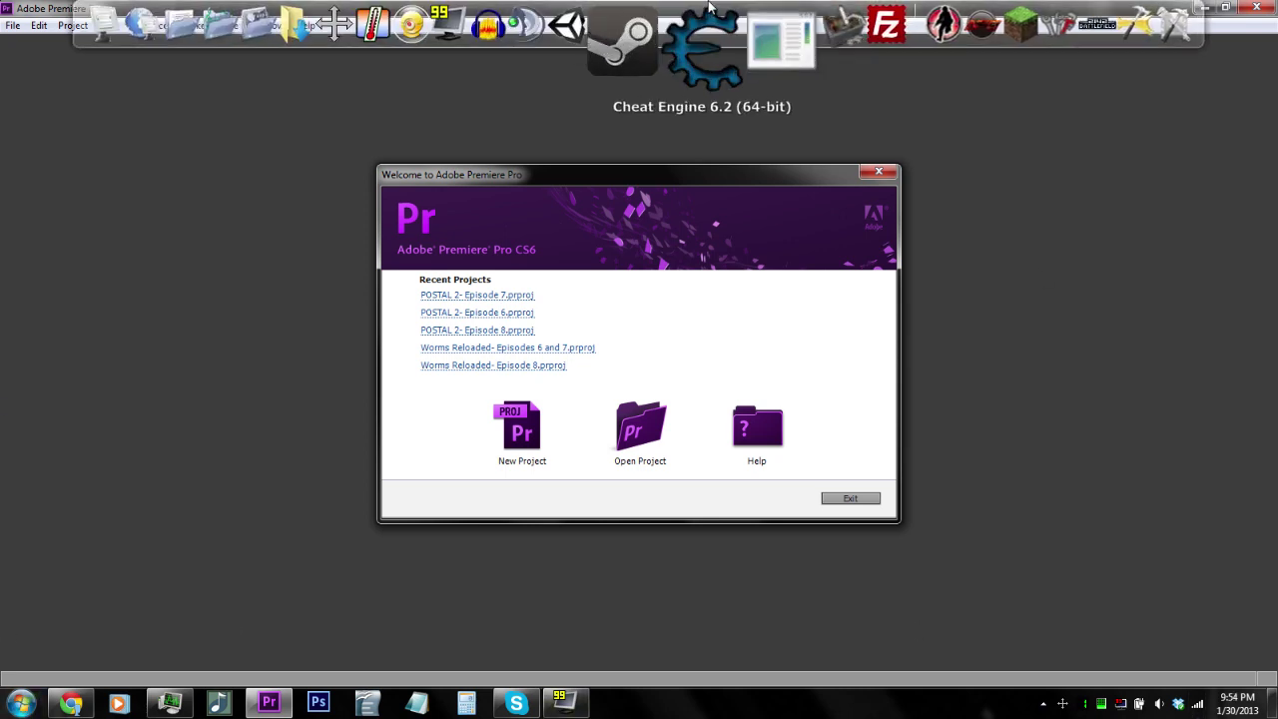
pyautogui.moveTo(1059, 30)
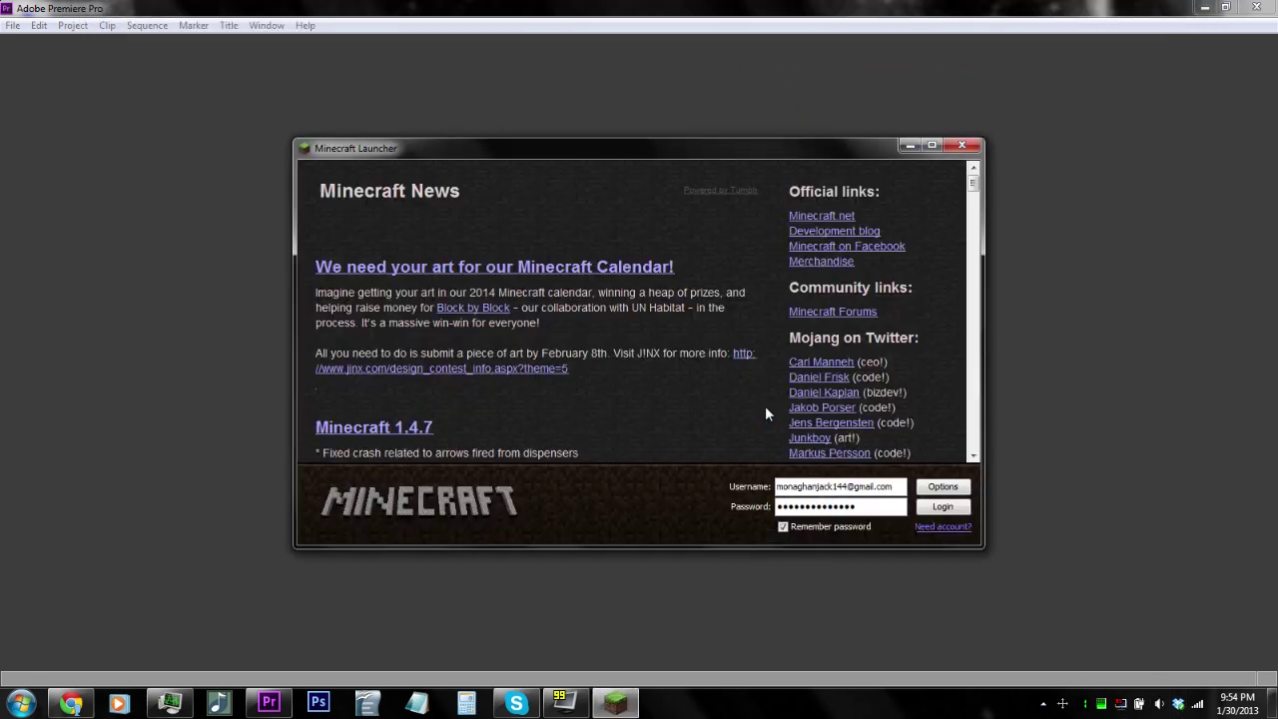
# Log in to Minecraft with the saved account, then switch the game to full screen and back to a window
pyautogui.click(953, 511)
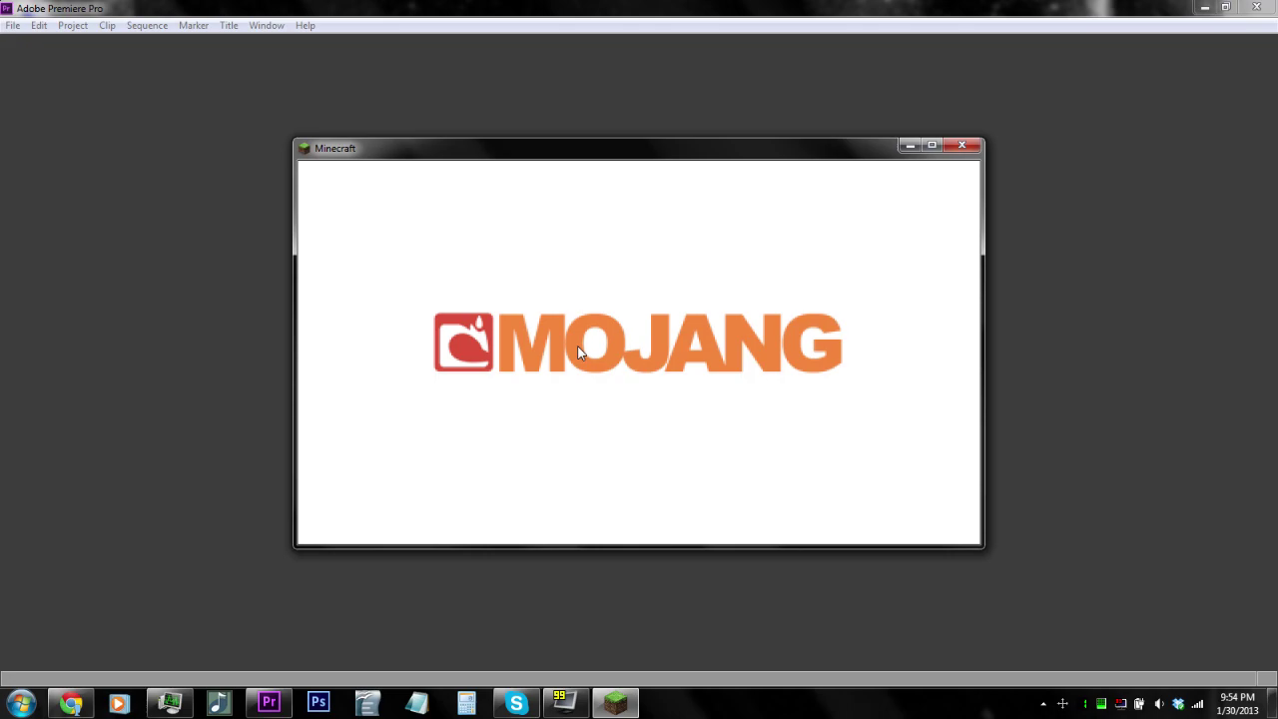
pyautogui.press('F11')
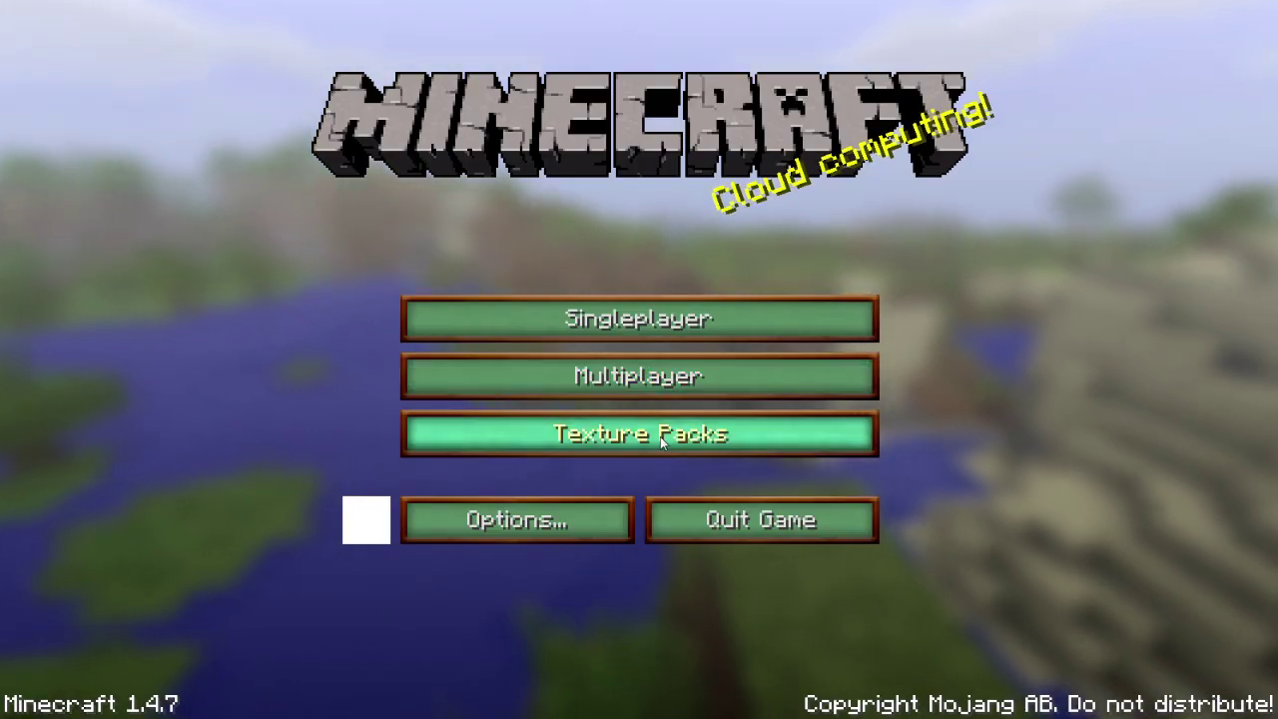
pyautogui.press('F11')
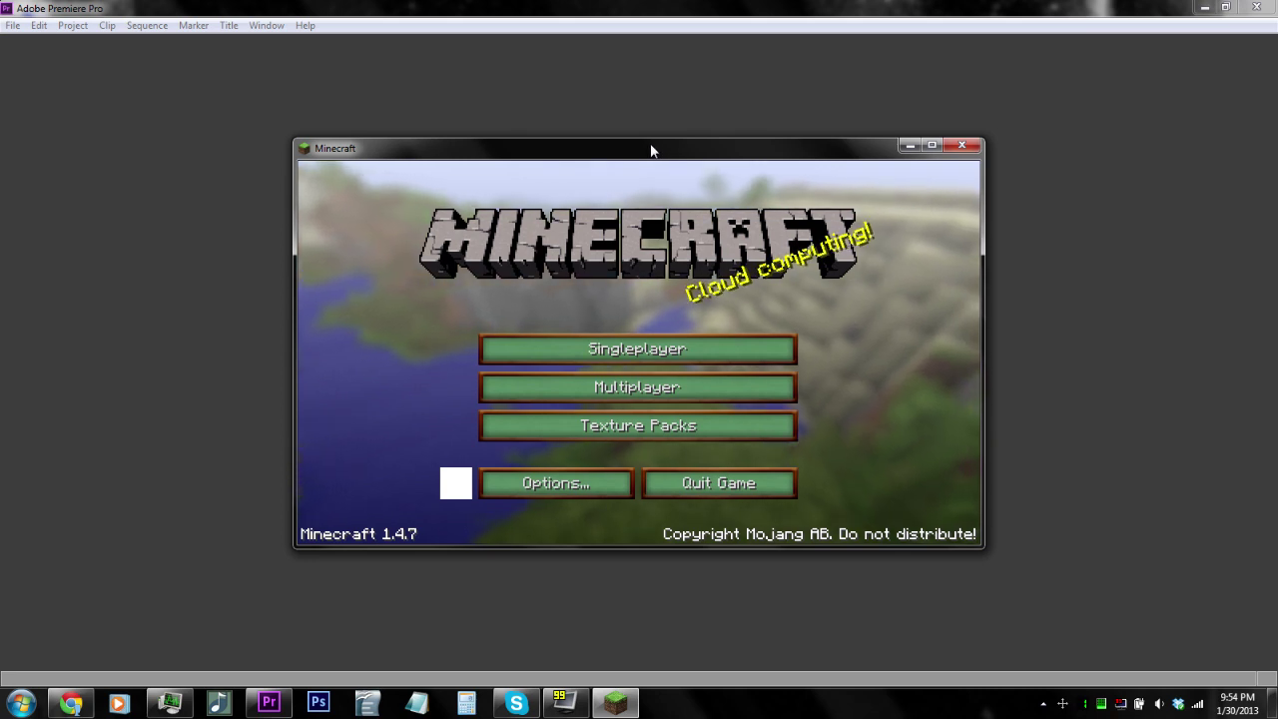
# Reposition the Minecraft window higher on the desktop
pyautogui.click(1147, 268)
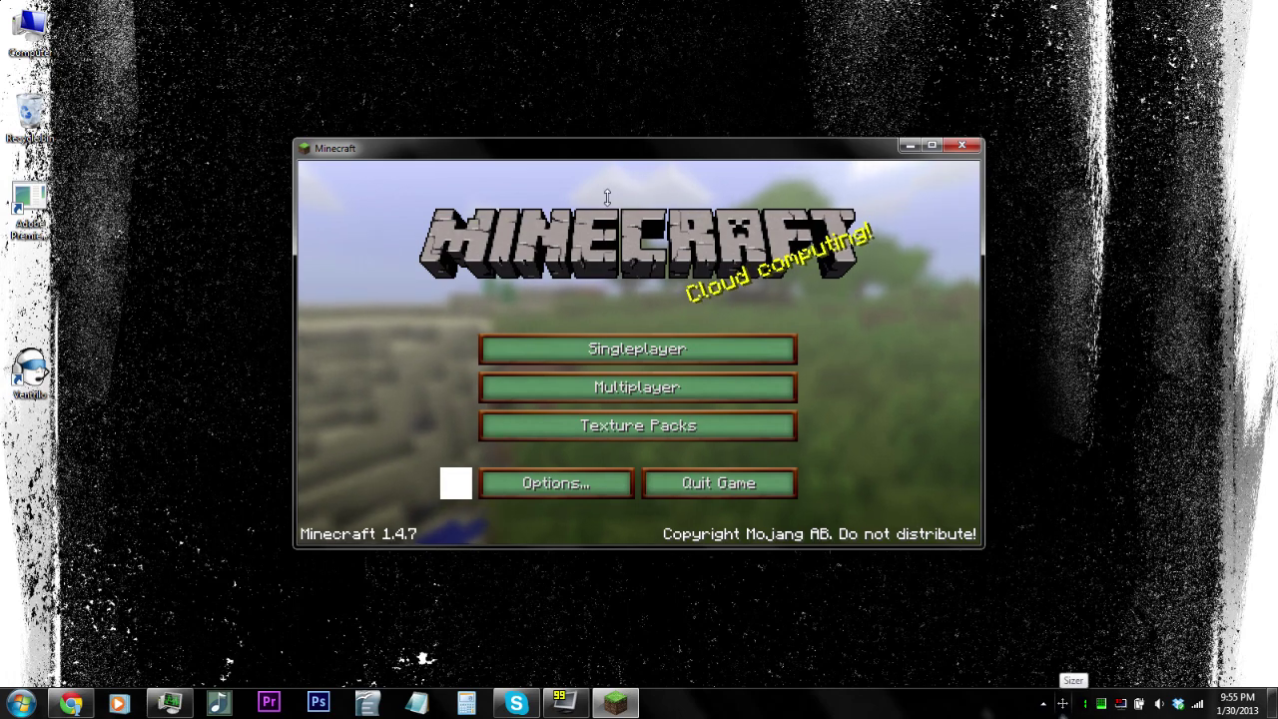
pyautogui.moveTo(606, 150)
pyautogui.mouseDown()
pyautogui.moveTo(583, 125)
pyautogui.moveTo(662, 94)
pyautogui.moveTo(598, 158)
pyautogui.mouseUp()
pyautogui.moveTo(696, 150); pyautogui.dragTo(676, 100)
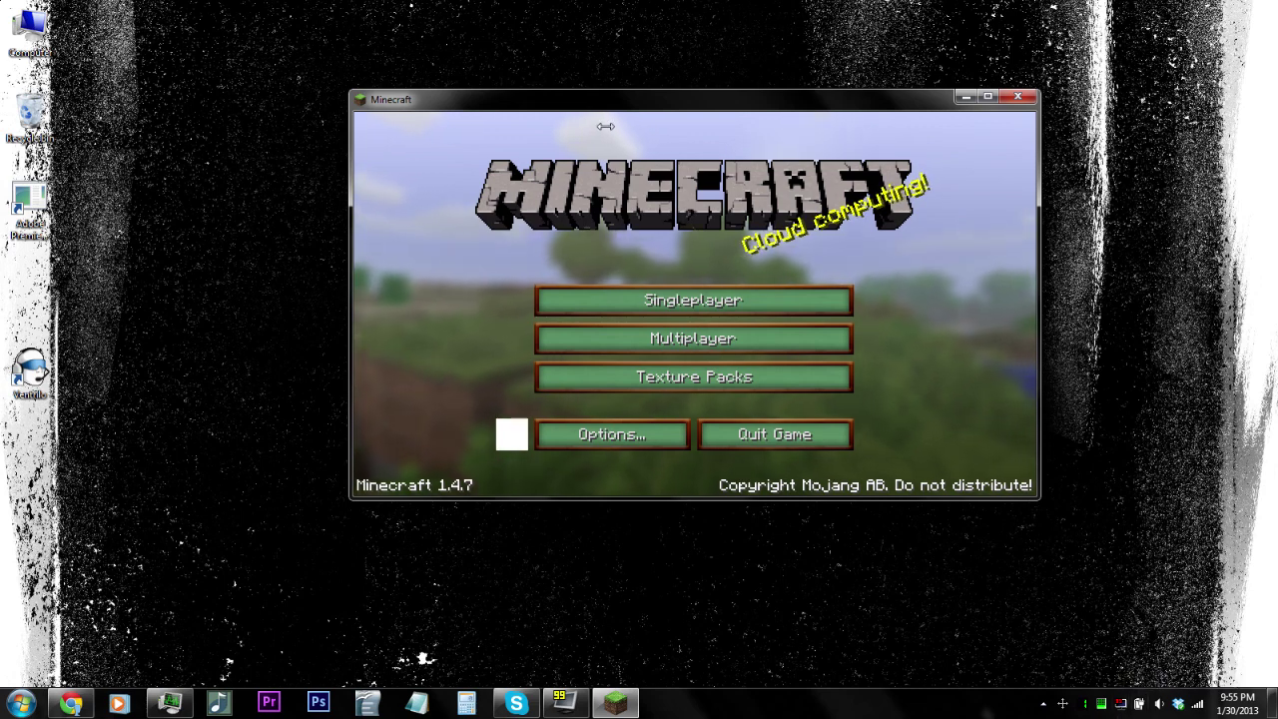
# Bring up Task Manager's list of running processes and locate javaw.exe
pyautogui.hotkey('ctrl', 'shift', 'Escape')
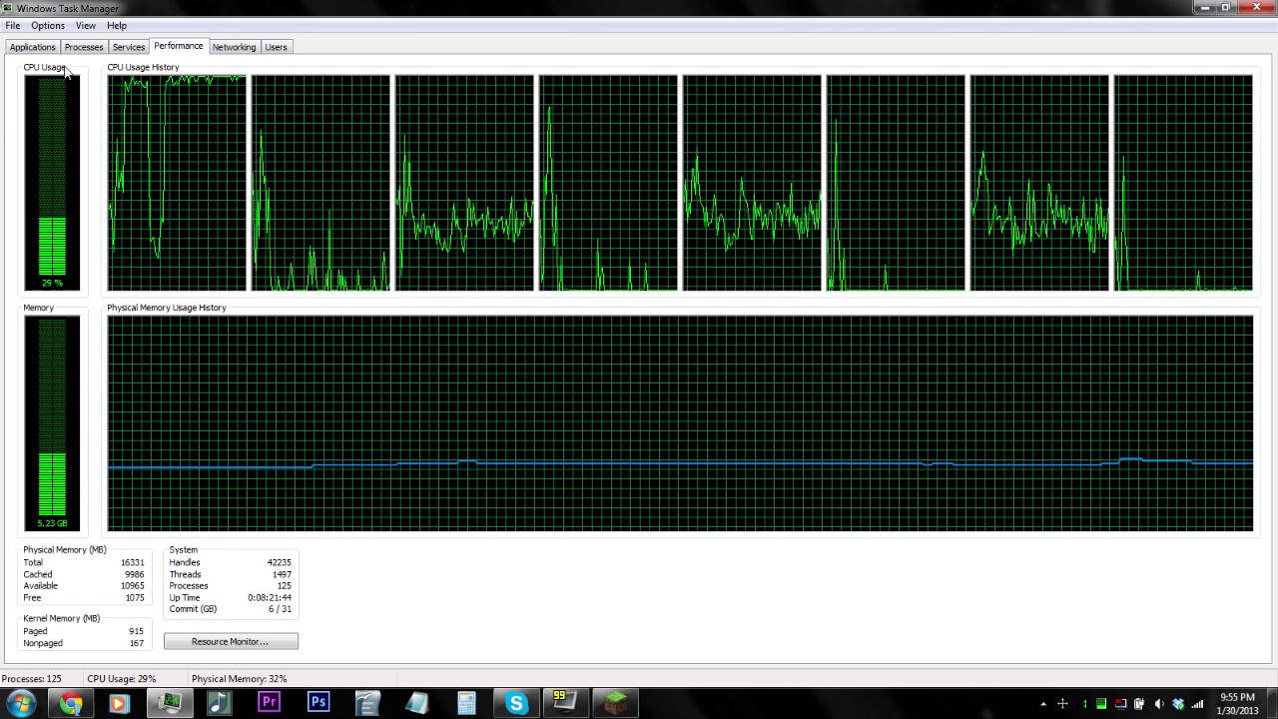
pyautogui.click(84, 47)
pyautogui.click(211, 462)
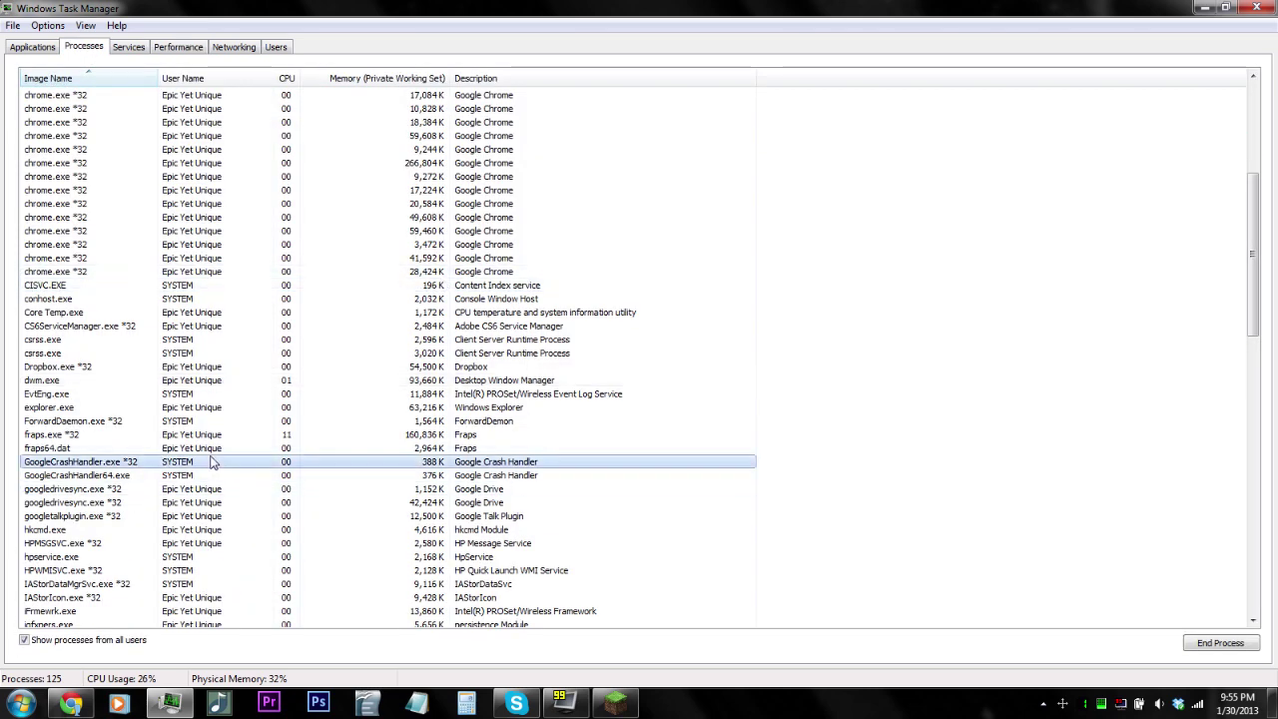
pyautogui.click(189, 530)
pyautogui.scroll(-3, 194, 541)
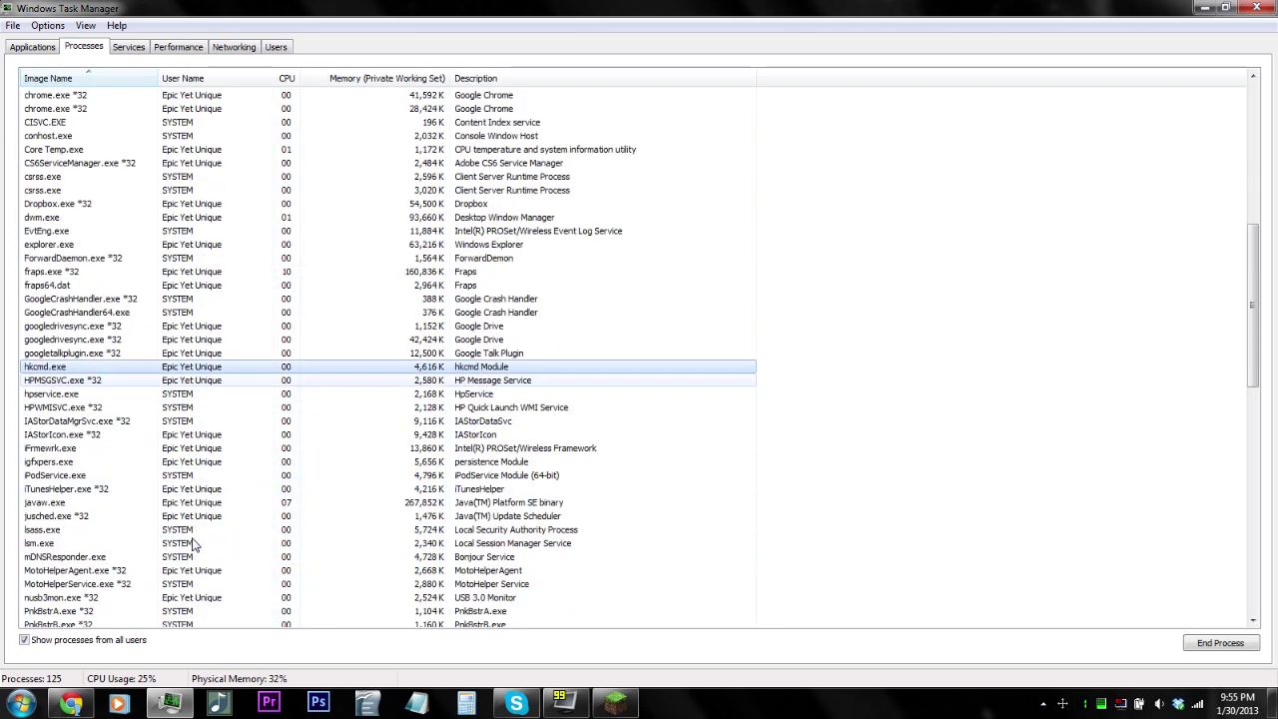
pyautogui.scroll(-2, 194, 544)
# Set the priority of the javaw.exe process to High, then minimize Task Manager
pyautogui.click(187, 462)
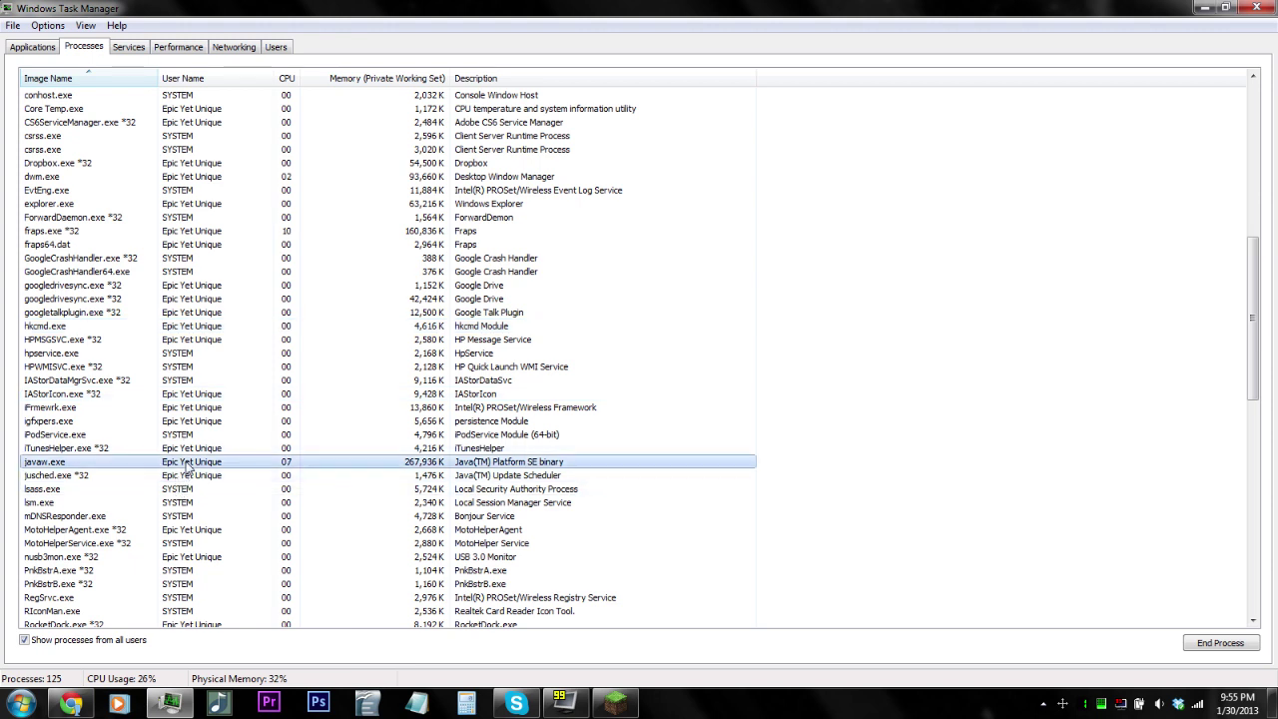
pyautogui.rightClick(186, 468)
pyautogui.moveTo(295, 590)
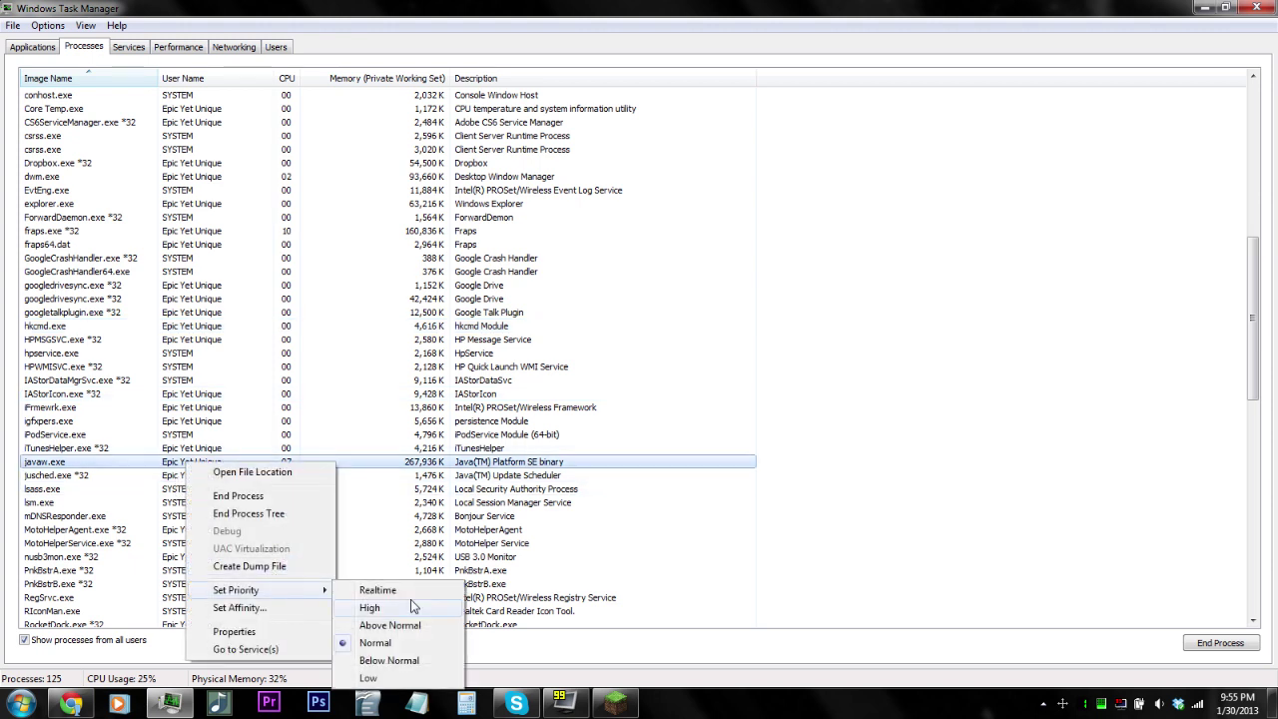
pyautogui.click(410, 608)
pyautogui.click(673, 378)
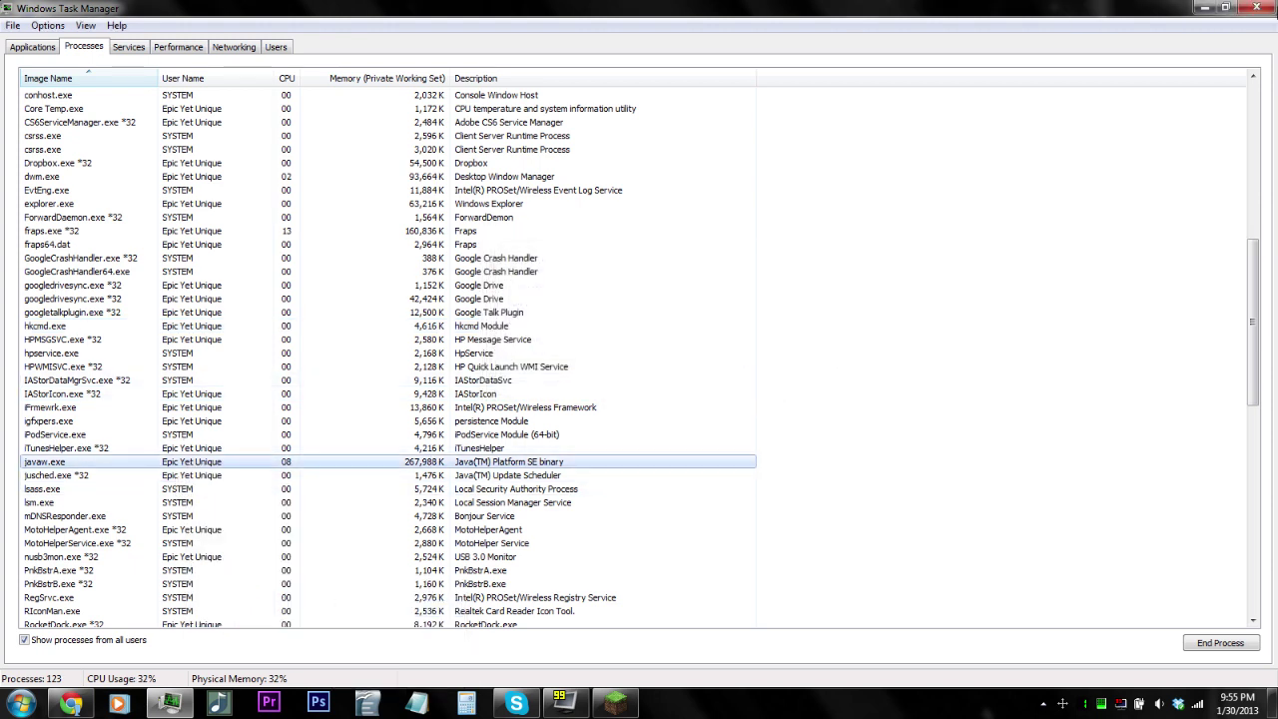
pyautogui.click(1201, 8)
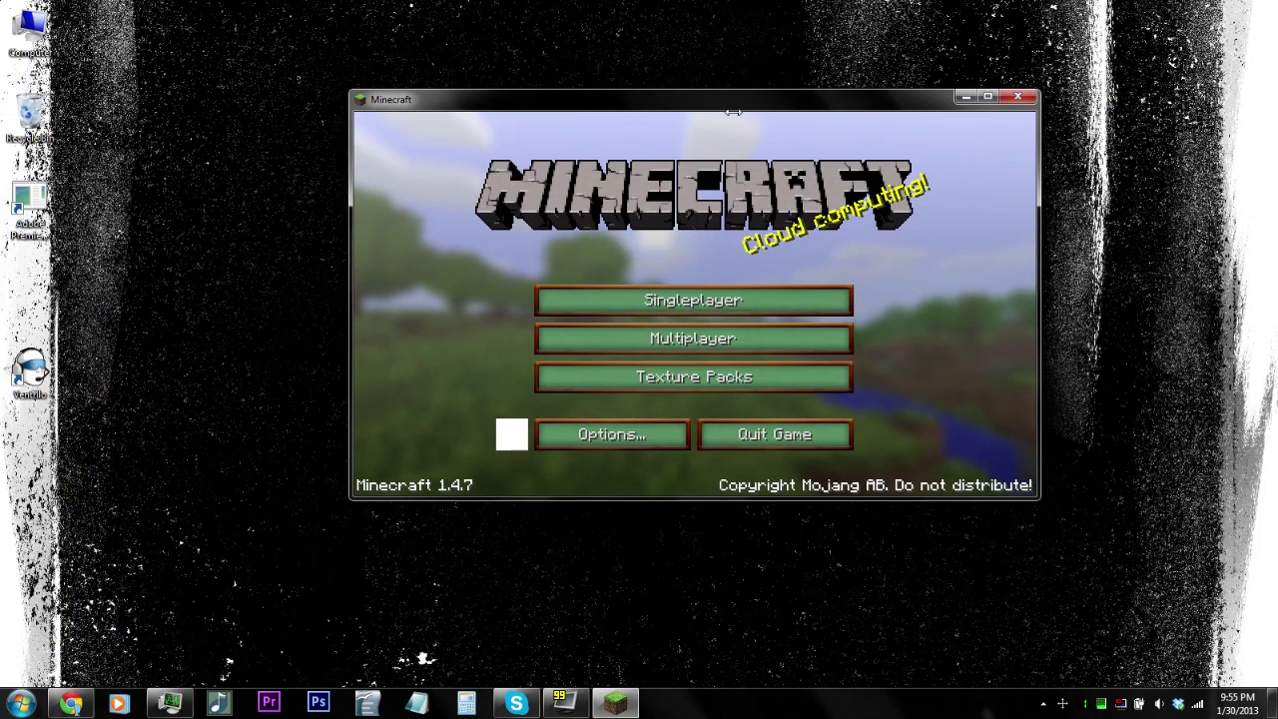
# Resize the Minecraft window to 1024x768 with Sizer and position it near the upper middle of the desktop
pyautogui.moveTo(647, 104)
pyautogui.mouseDown()
pyautogui.moveTo(693, 101)
pyautogui.moveTo(667, 114)
pyautogui.mouseUp()
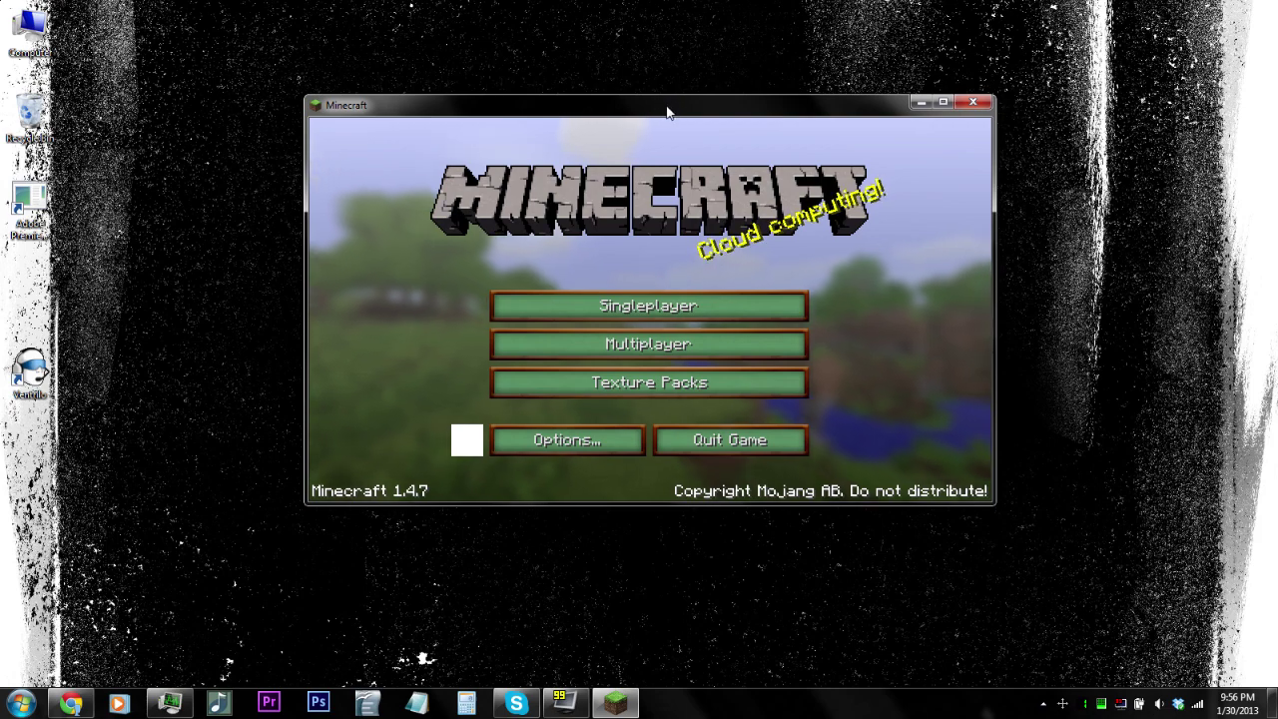
pyautogui.moveTo(682, 117); pyautogui.dragTo(688, 133)
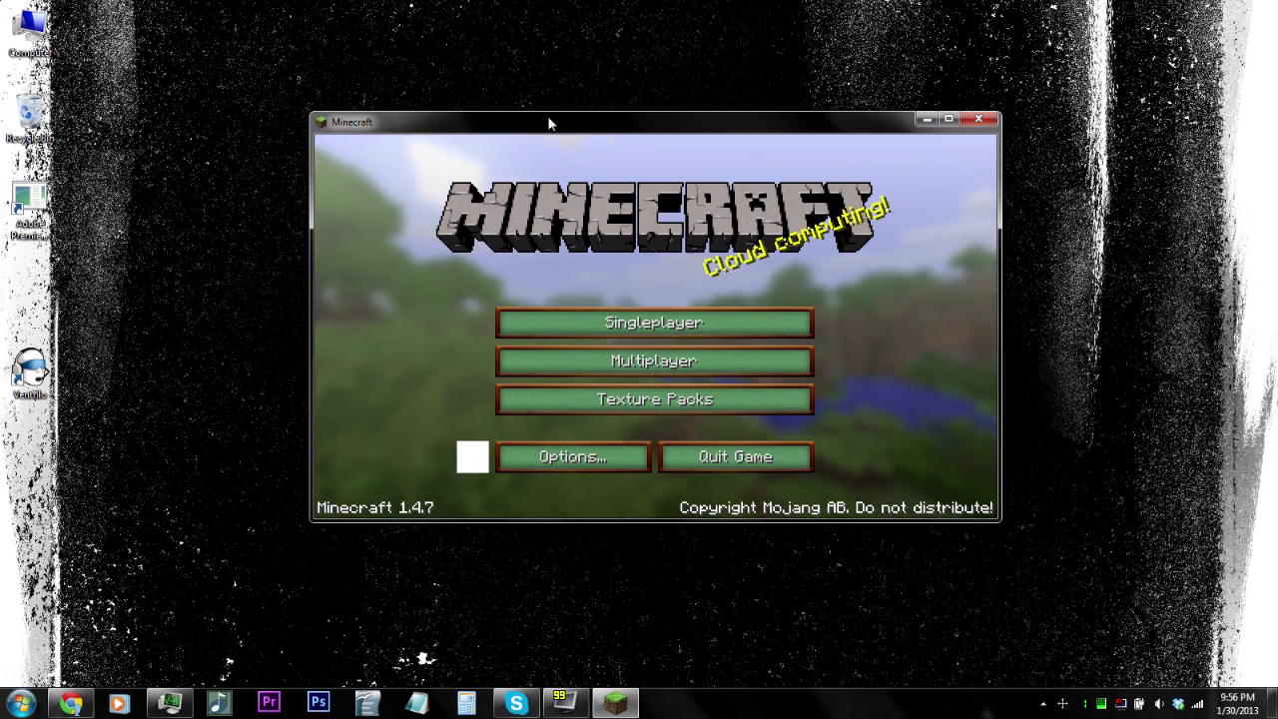
pyautogui.rightClick(1063, 705)
pyautogui.click(1152, 643)
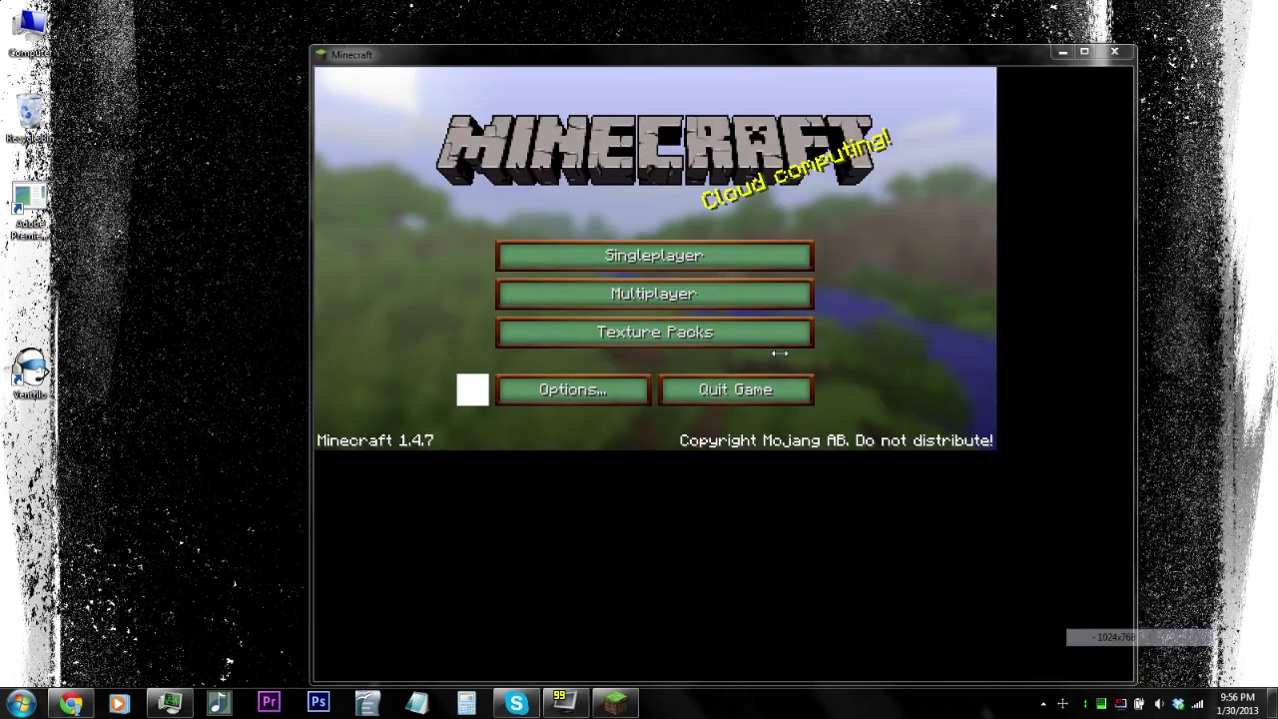
pyautogui.moveTo(728, 60); pyautogui.dragTo(681, 34)
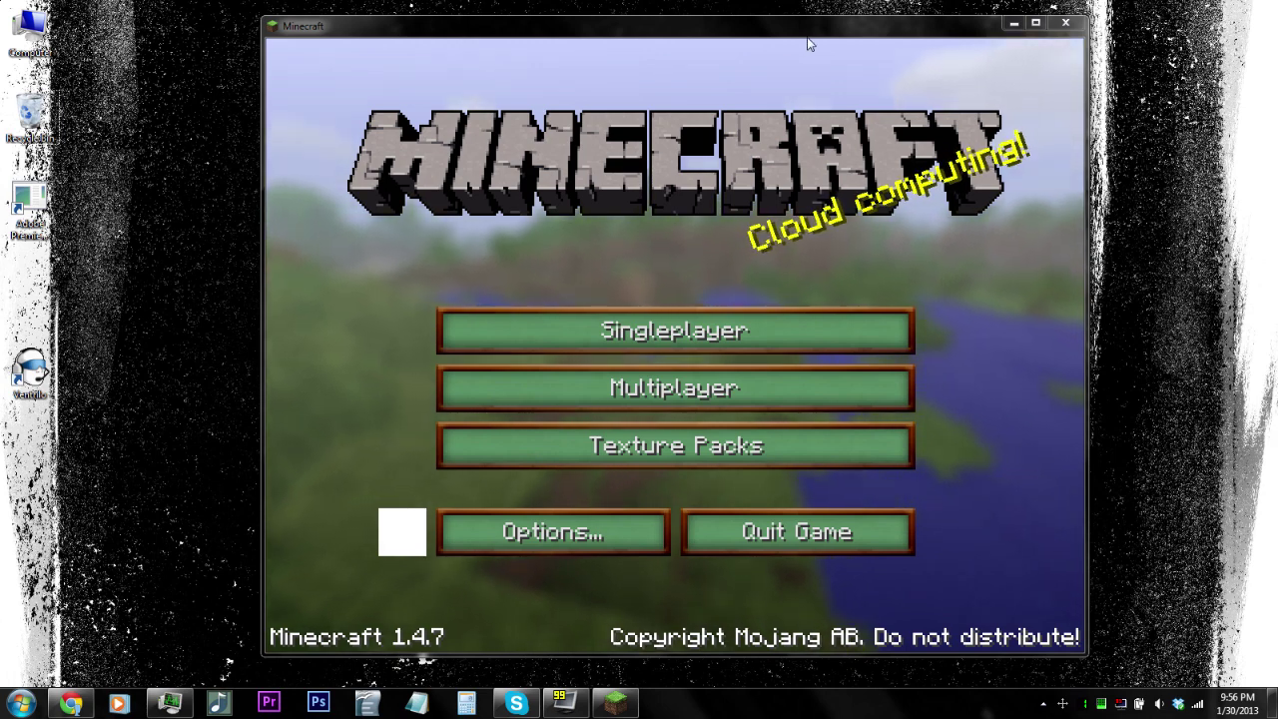
pyautogui.moveTo(756, 34); pyautogui.dragTo(786, 40)
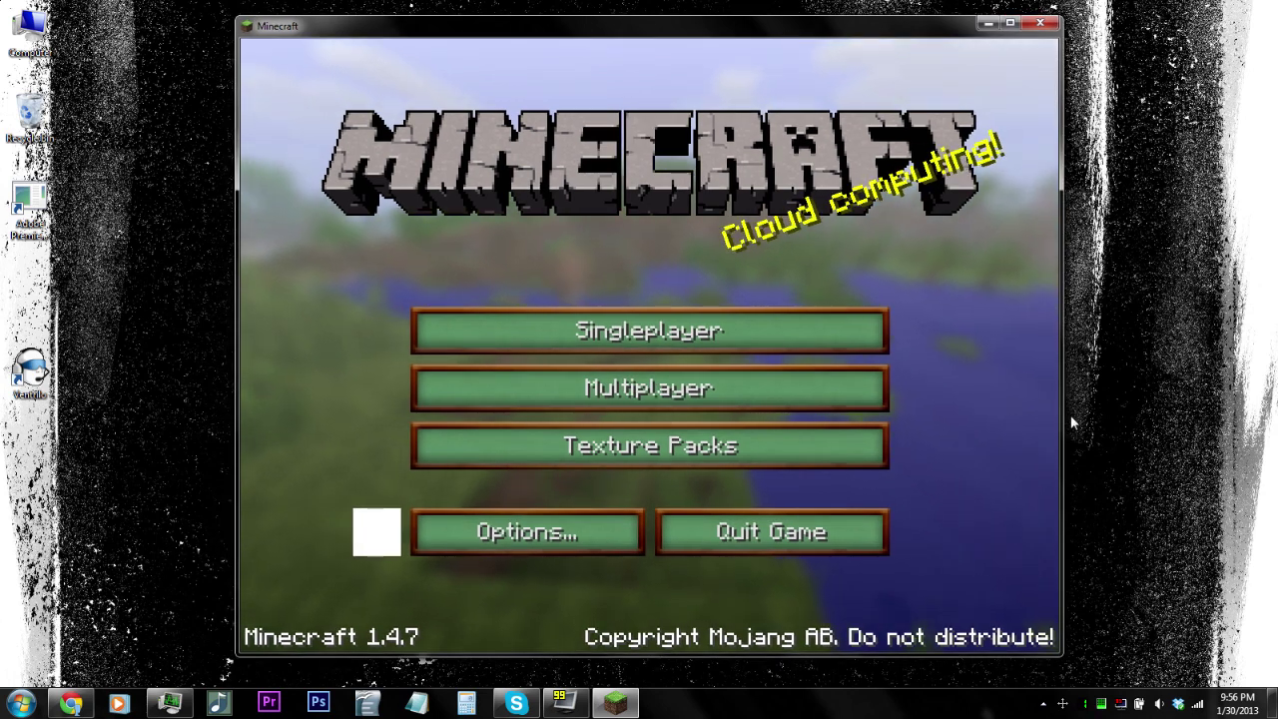
# Resize the Minecraft window freehand to a smaller, wide shape and move it around the desktop
pyautogui.moveTo(1060, 283); pyautogui.dragTo(816, 303)
pyautogui.moveTo(666, 651); pyautogui.dragTo(685, 377)
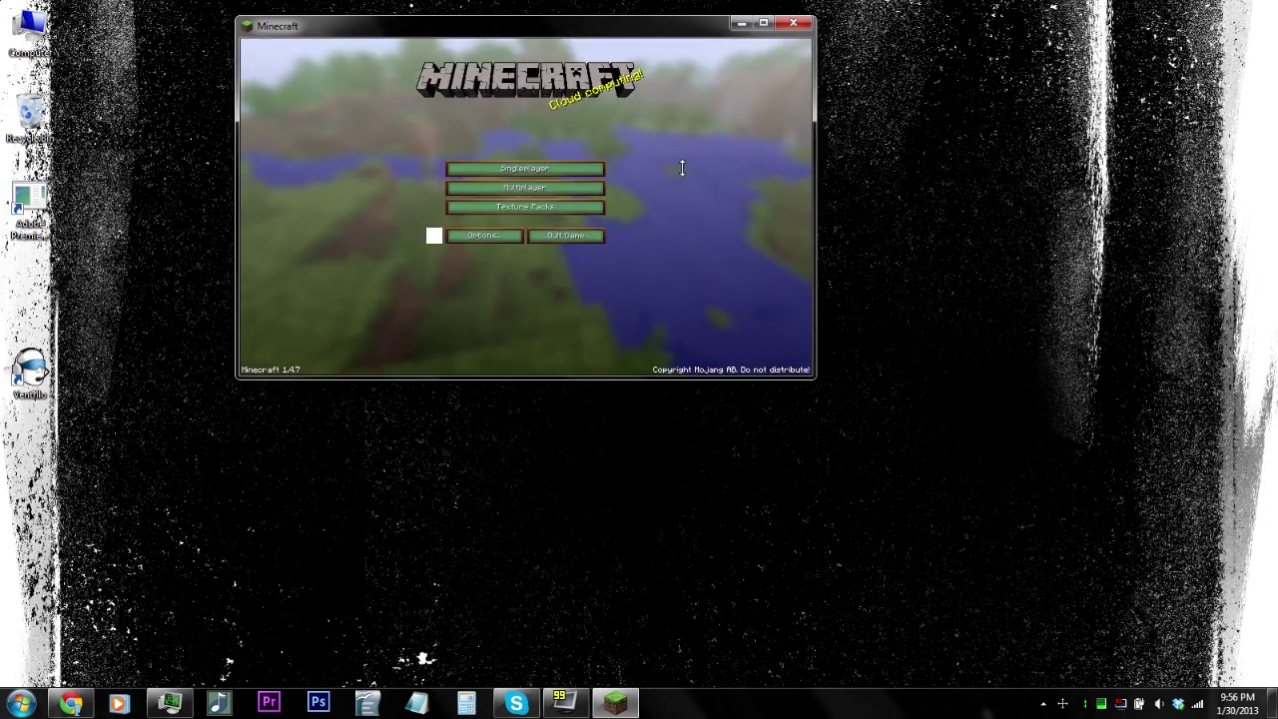
pyautogui.moveTo(597, 35); pyautogui.dragTo(676, 106)
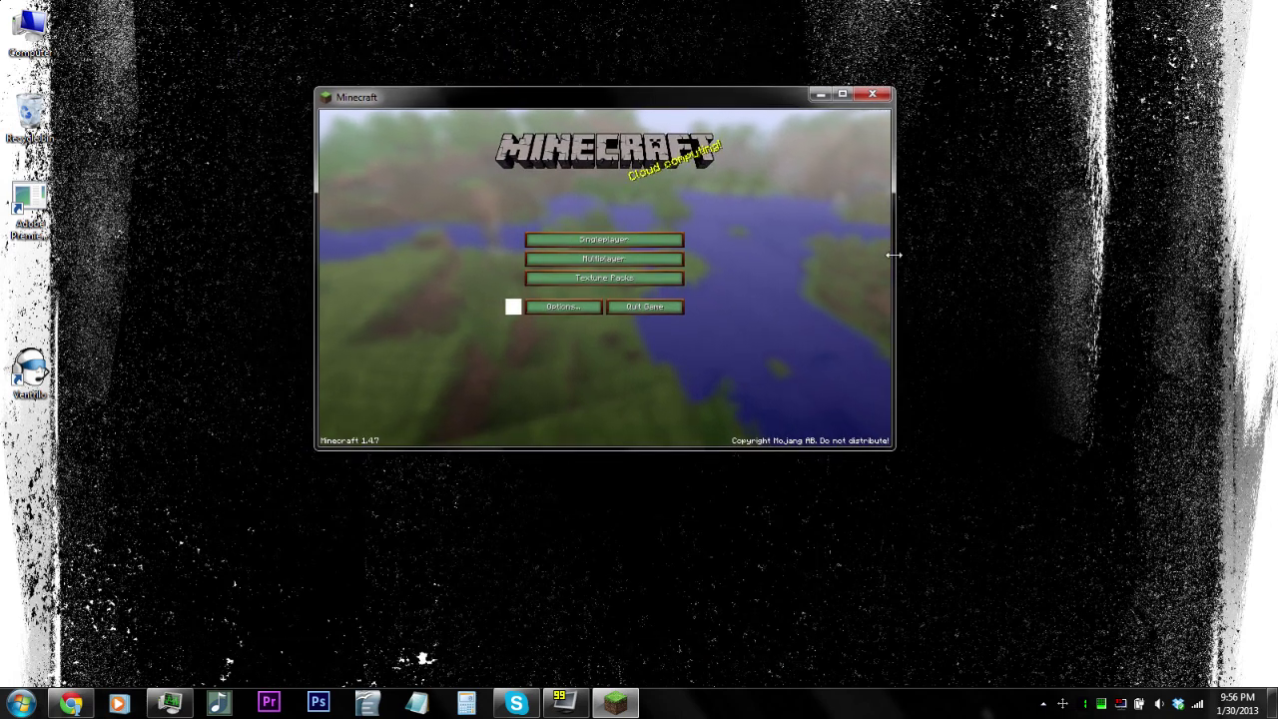
pyautogui.moveTo(893, 255); pyautogui.dragTo(1050, 257)
pyautogui.moveTo(726, 102); pyautogui.dragTo(685, 86)
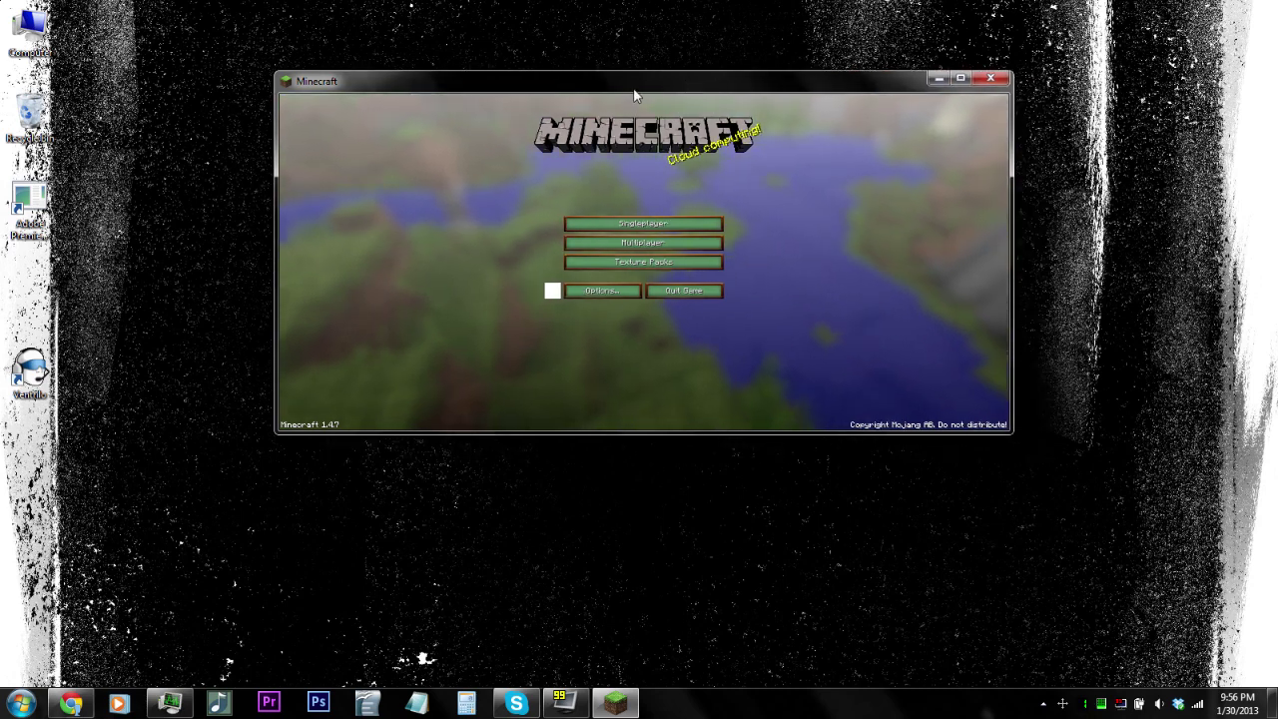
pyautogui.moveTo(605, 90); pyautogui.dragTo(608, 97)
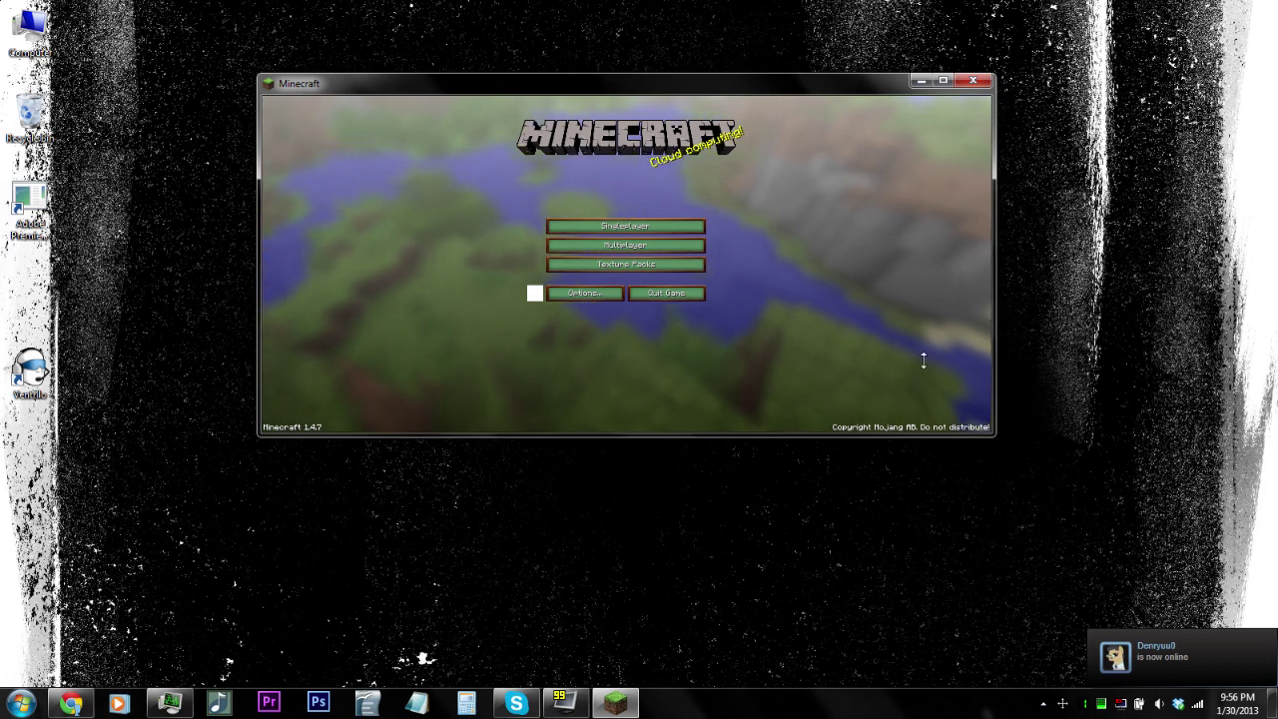
# Restore the Minecraft window to 1024x768 with Sizer and move it up on the desktop
pyautogui.rightClick(1063, 703)
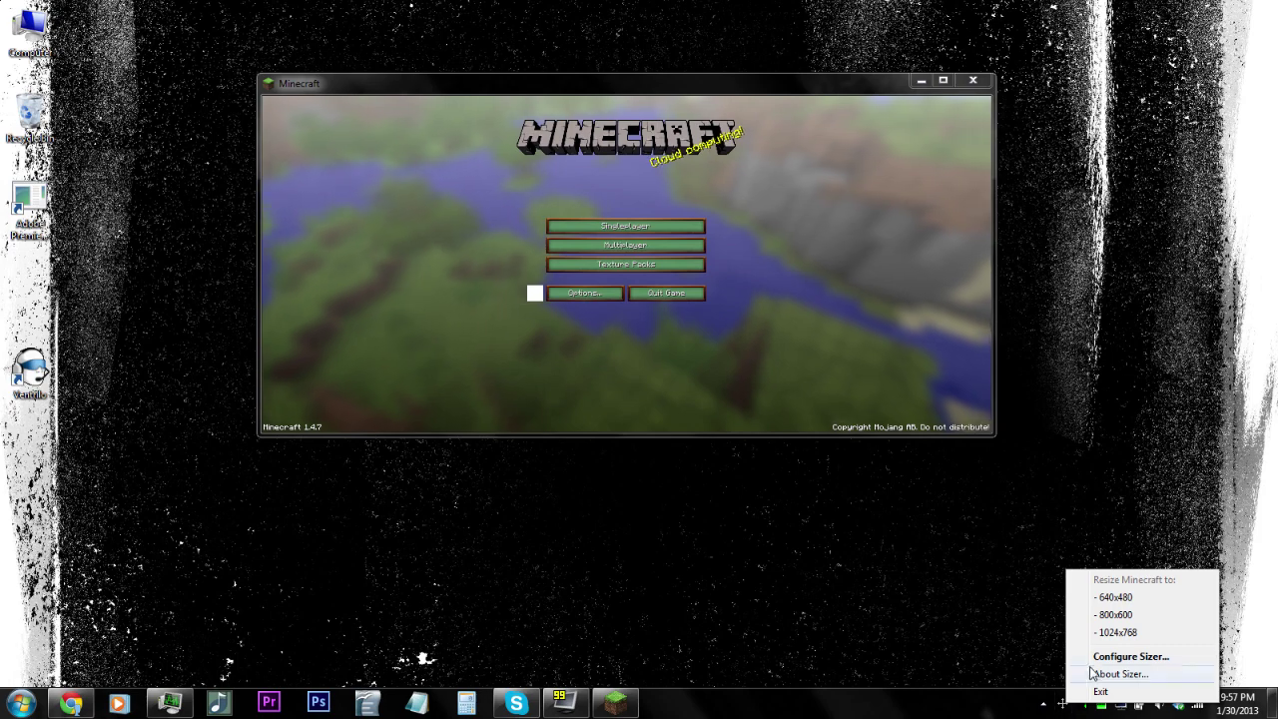
pyautogui.click(1166, 634)
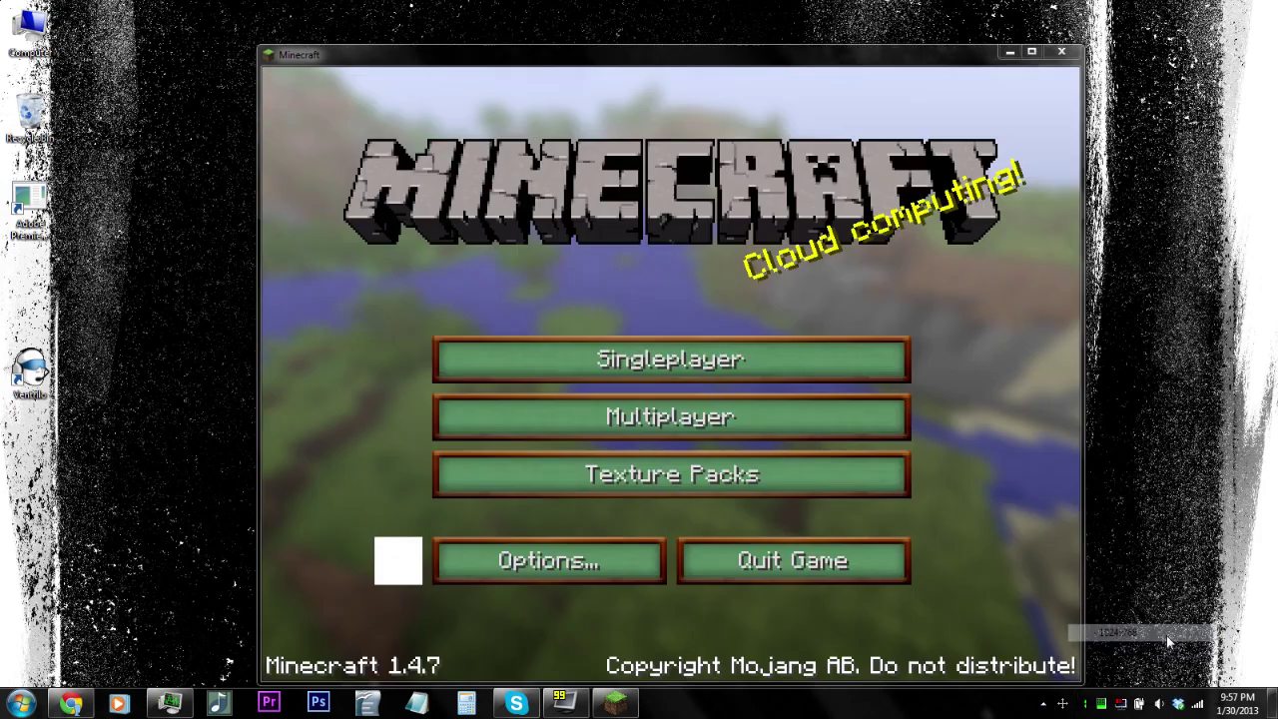
pyautogui.moveTo(756, 53)
pyautogui.mouseDown()
pyautogui.moveTo(725, 39)
pyautogui.moveTo(742, 57)
pyautogui.mouseUp()
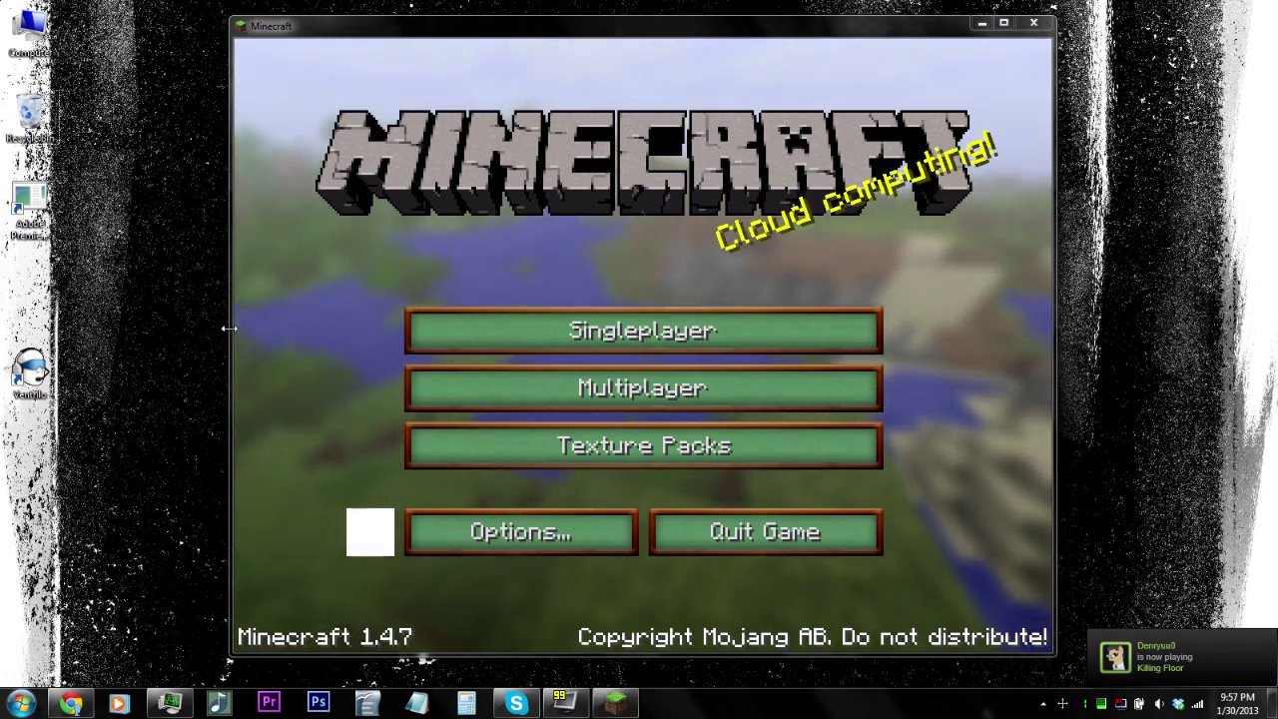
# View the display's resolution in the Windows Screen Resolution settings, then close them
pyautogui.rightClick(1145, 555)
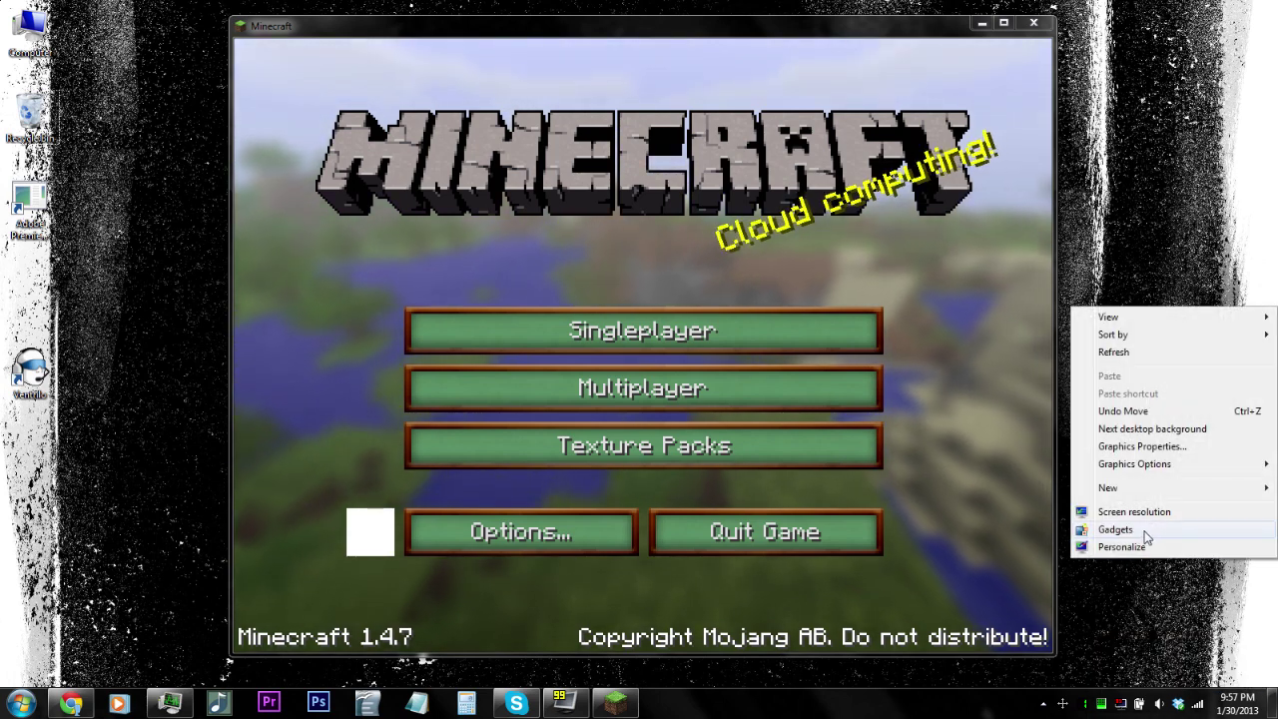
pyautogui.click(1158, 512)
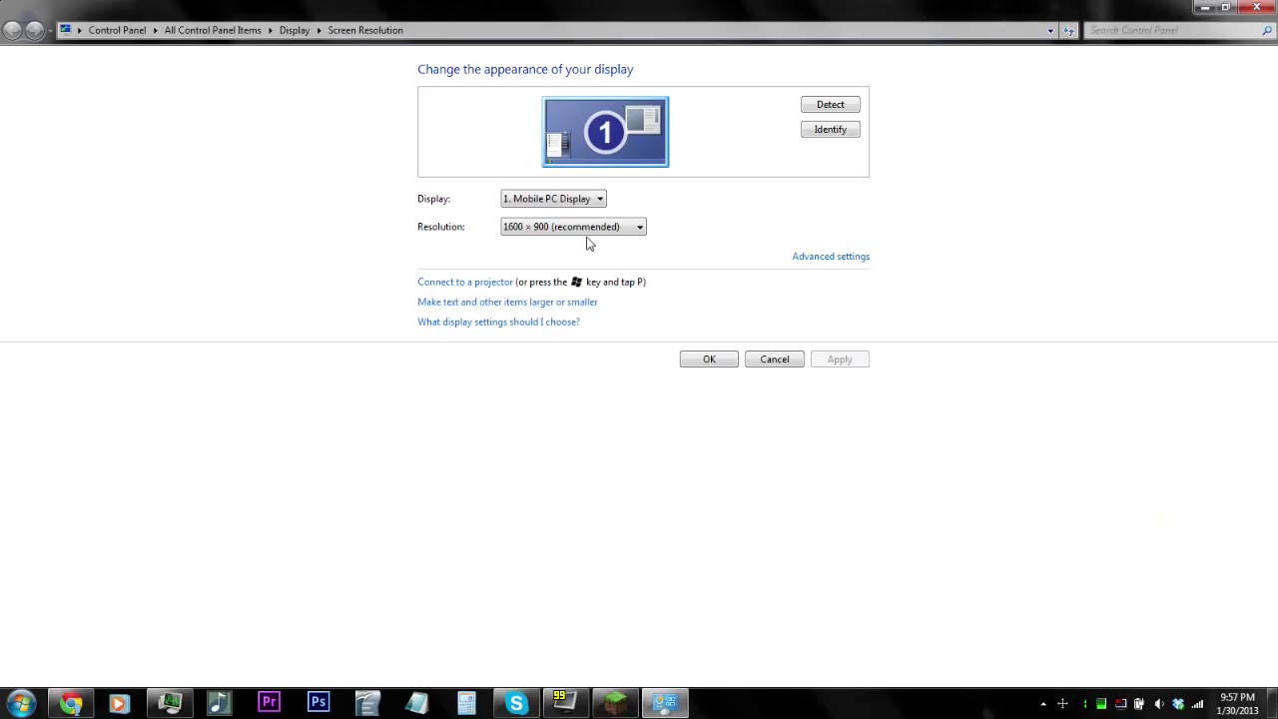
pyautogui.click(1255, 10)
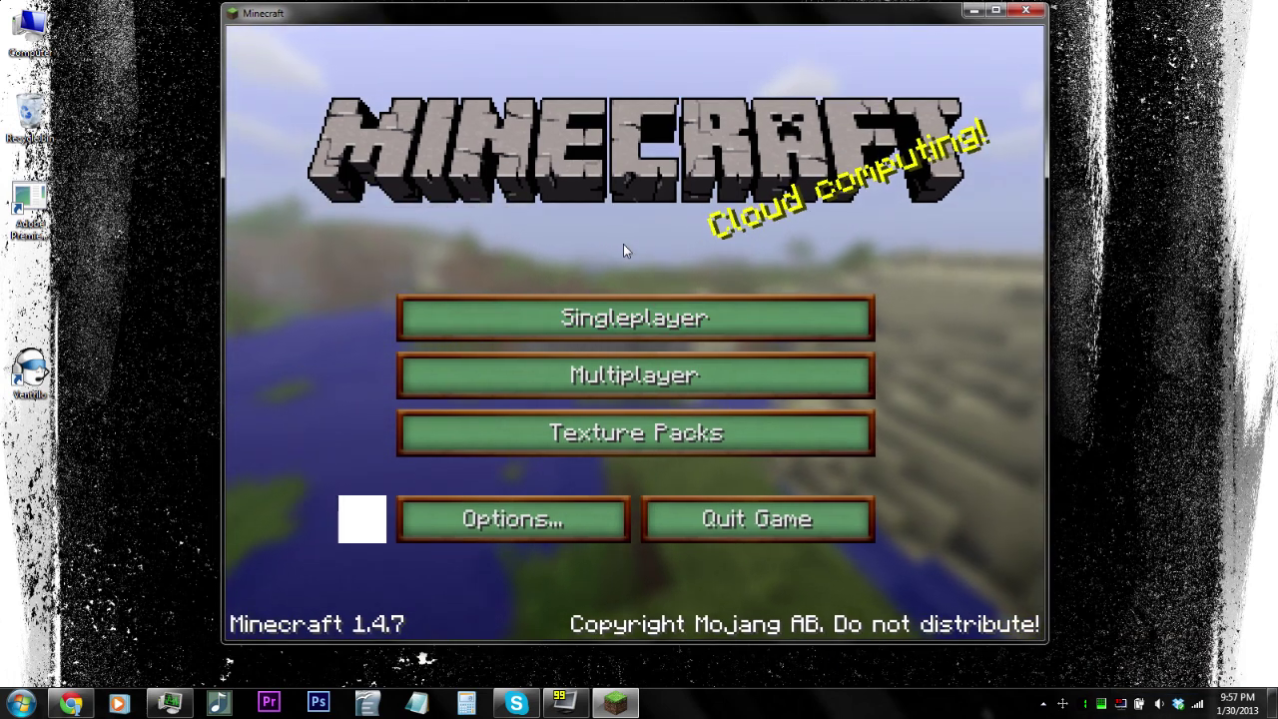
# Bring FRAPS back up and view its general settings, then return to the Minecraft window
pyautogui.click(577, 707)
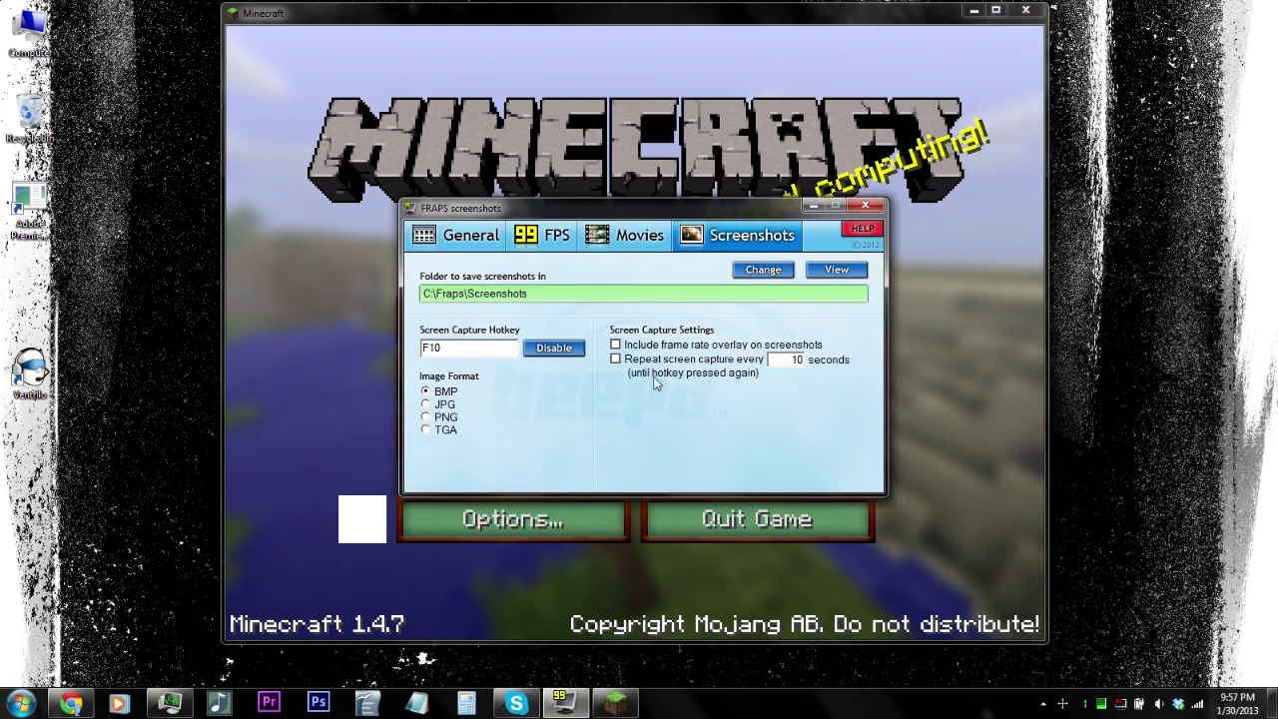
pyautogui.click(473, 244)
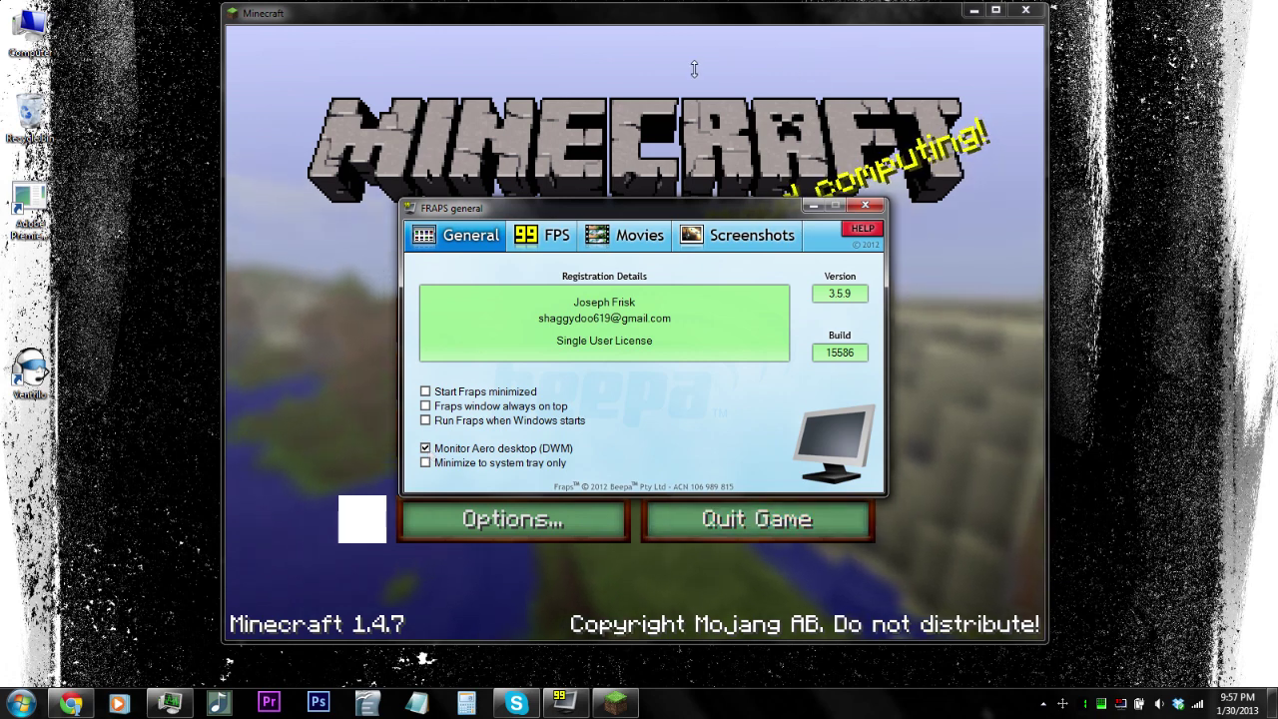
pyautogui.click(642, 87)
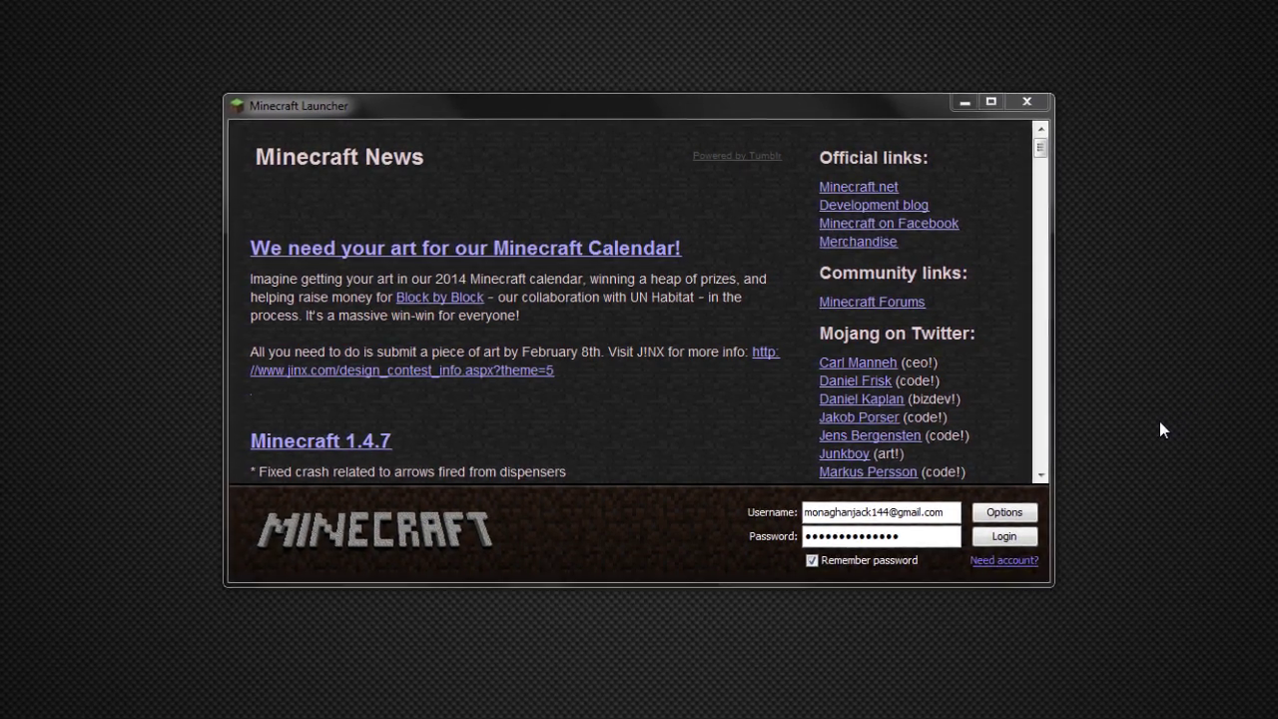
# View the Monitor Aero desktop (DWM) option in FRAPS, then return to the Minecraft launcher and close it
pyautogui.hotkey('alt', 'Tab')
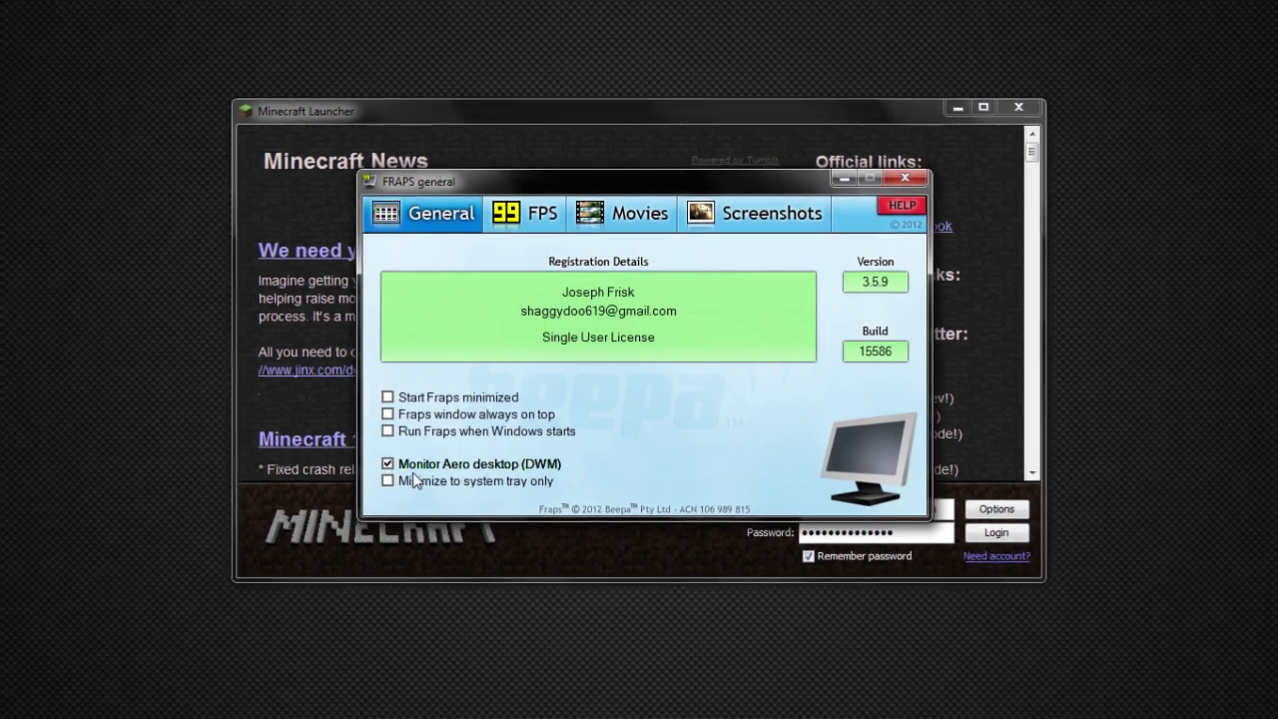
pyautogui.click(663, 129)
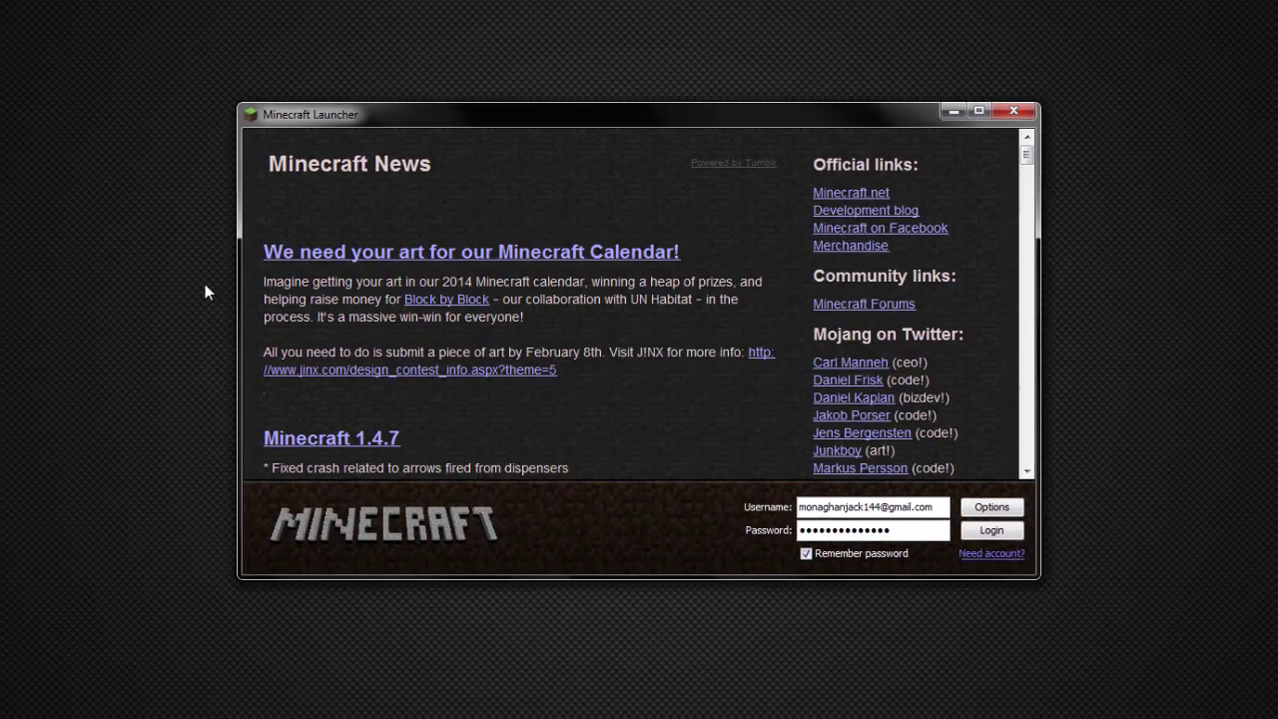
pyautogui.click(1006, 116)
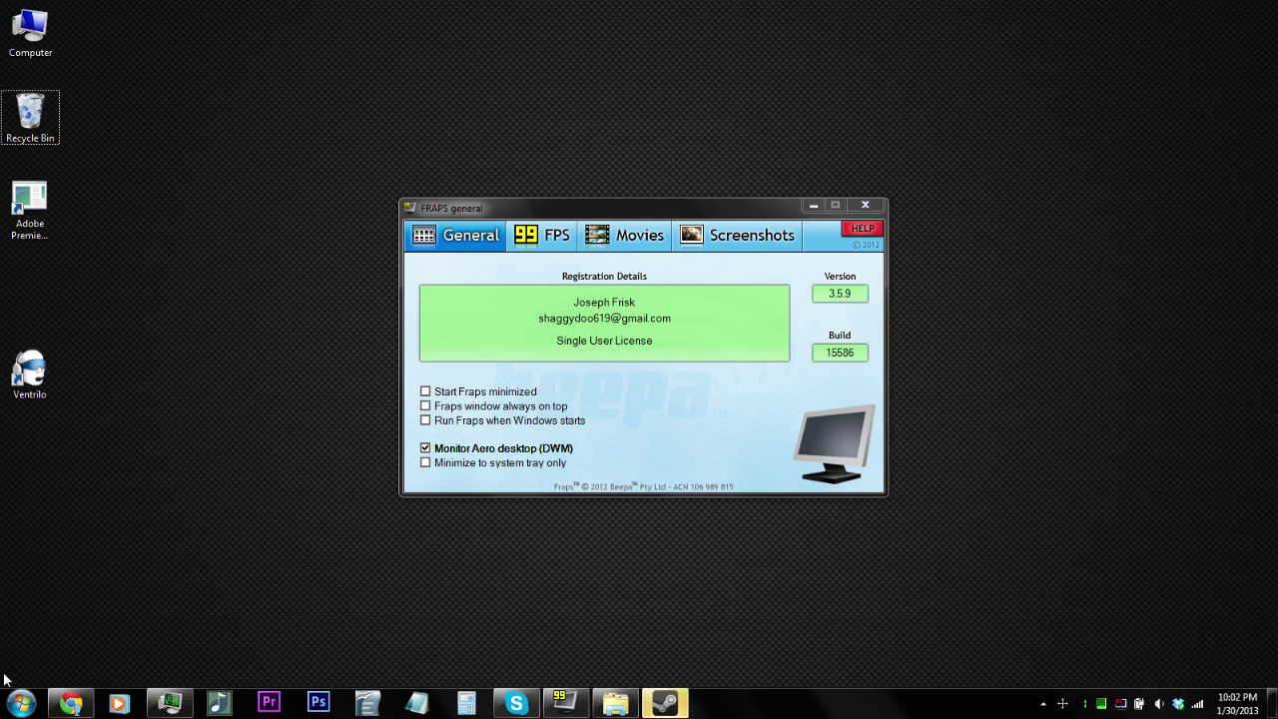
# Open the Videos folder on the MiniStation 3.0 (I:) drive
pyautogui.click(21, 703)
pyautogui.click(265, 502)
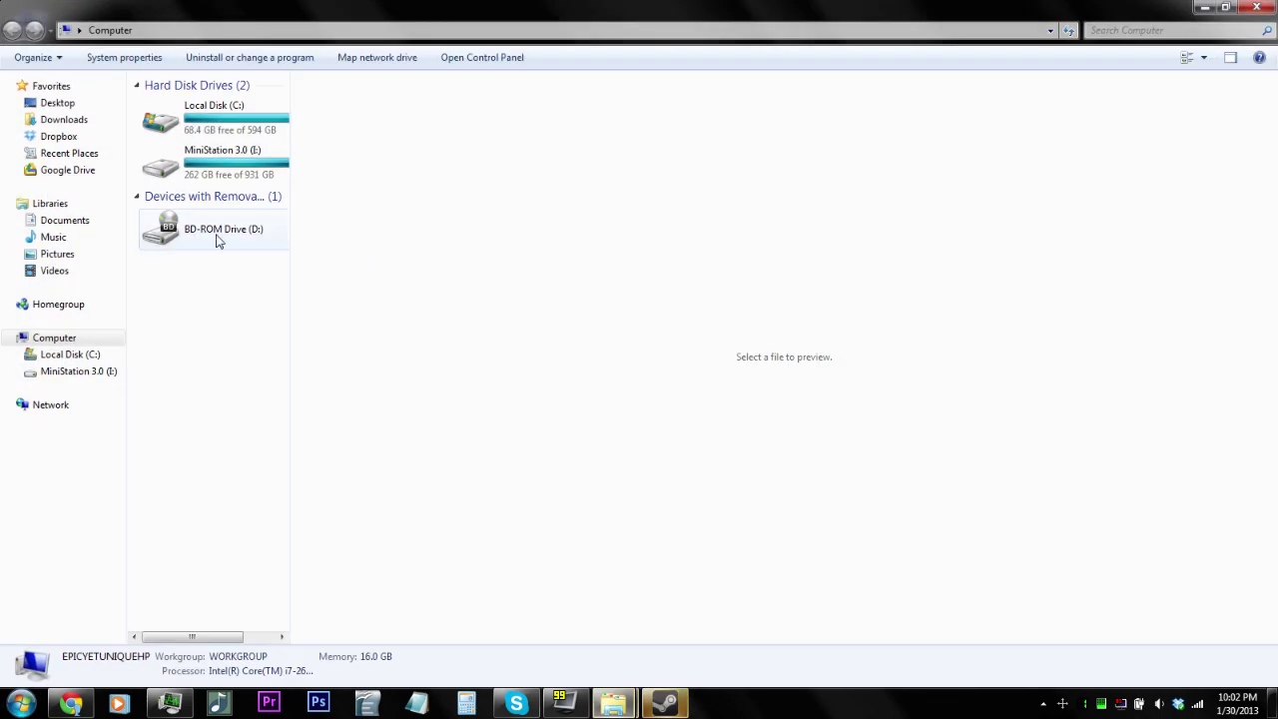
pyautogui.doubleClick(240, 158)
pyautogui.doubleClick(172, 137)
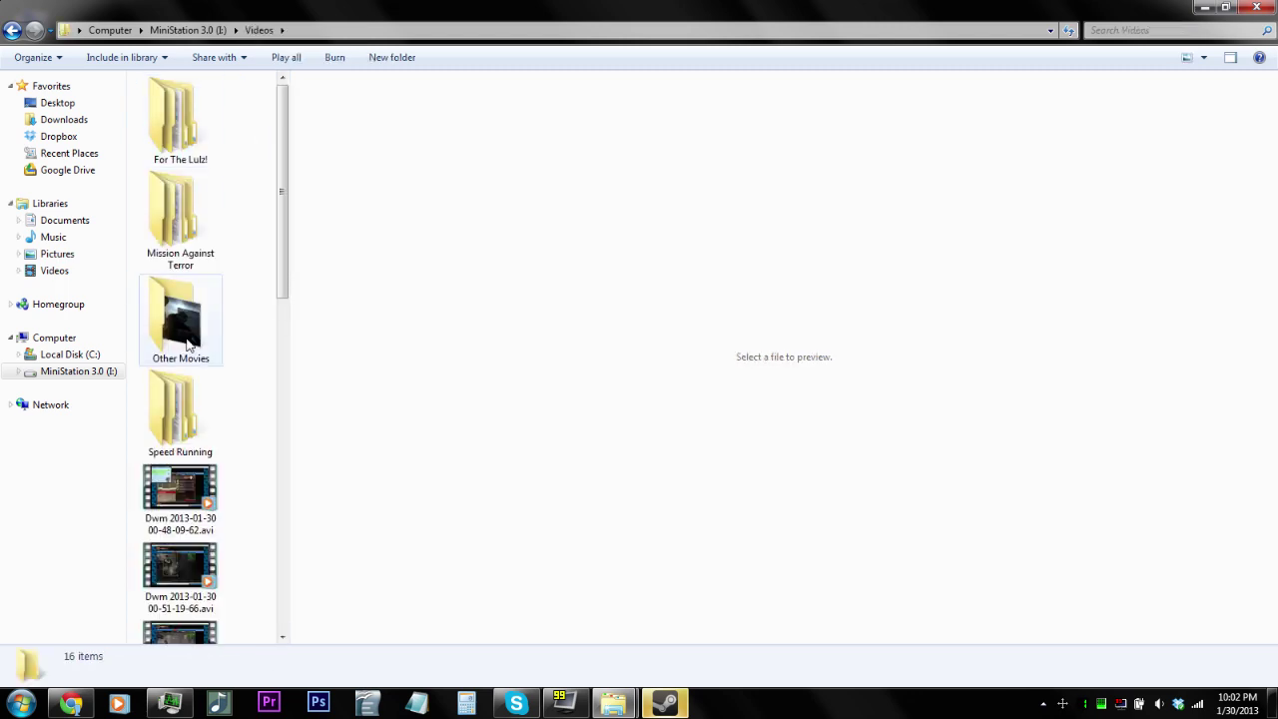
pyautogui.moveTo(287, 213); pyautogui.dragTo(270, 522)
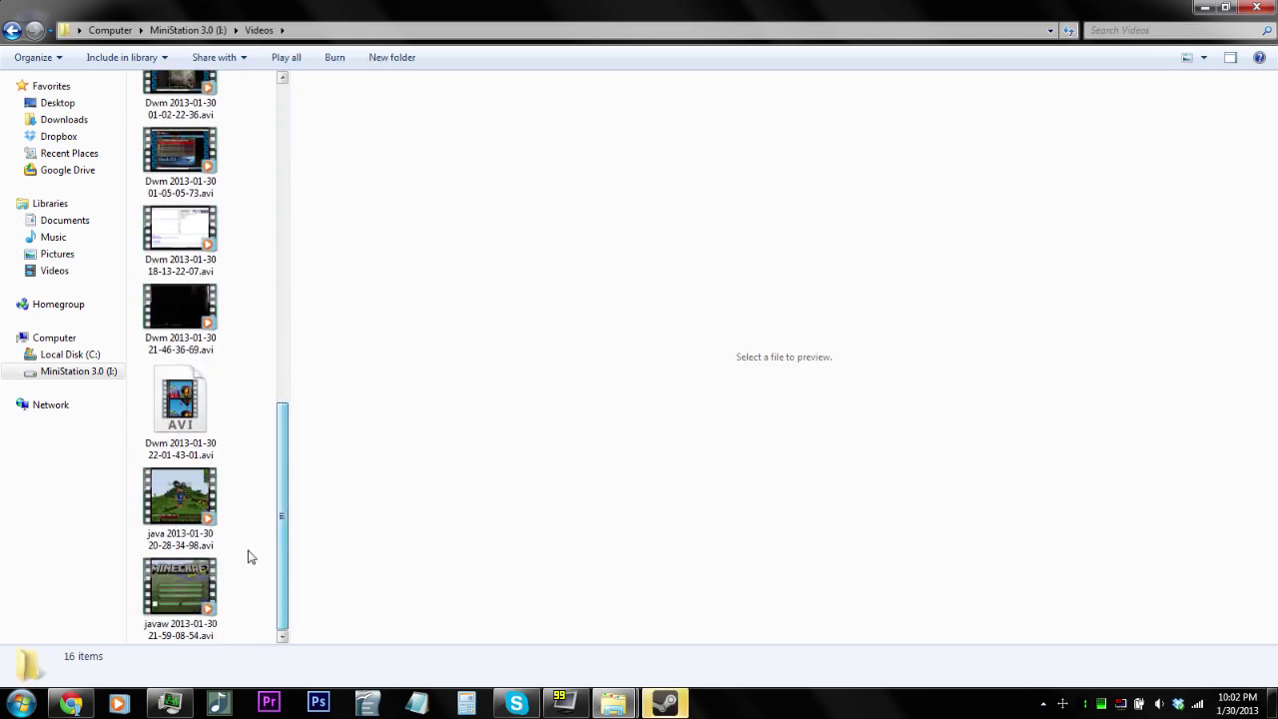
pyautogui.click(176, 600)
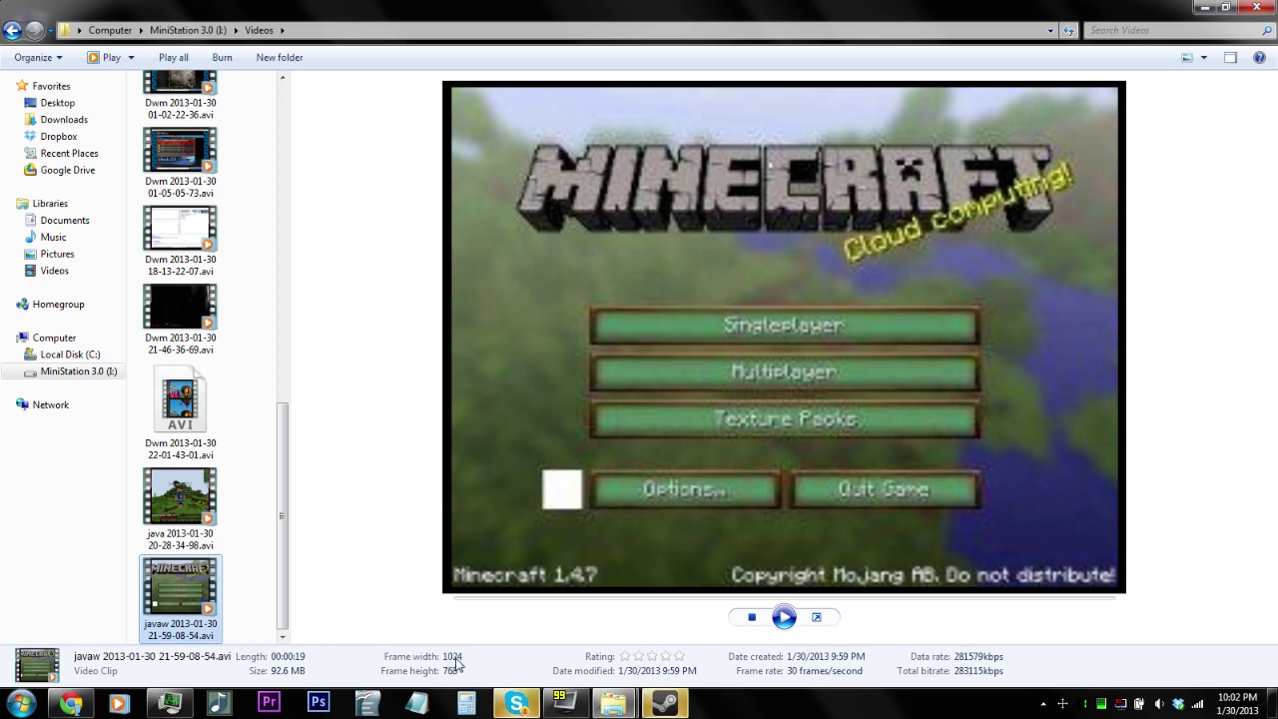
pyautogui.rightClick(1062, 704)
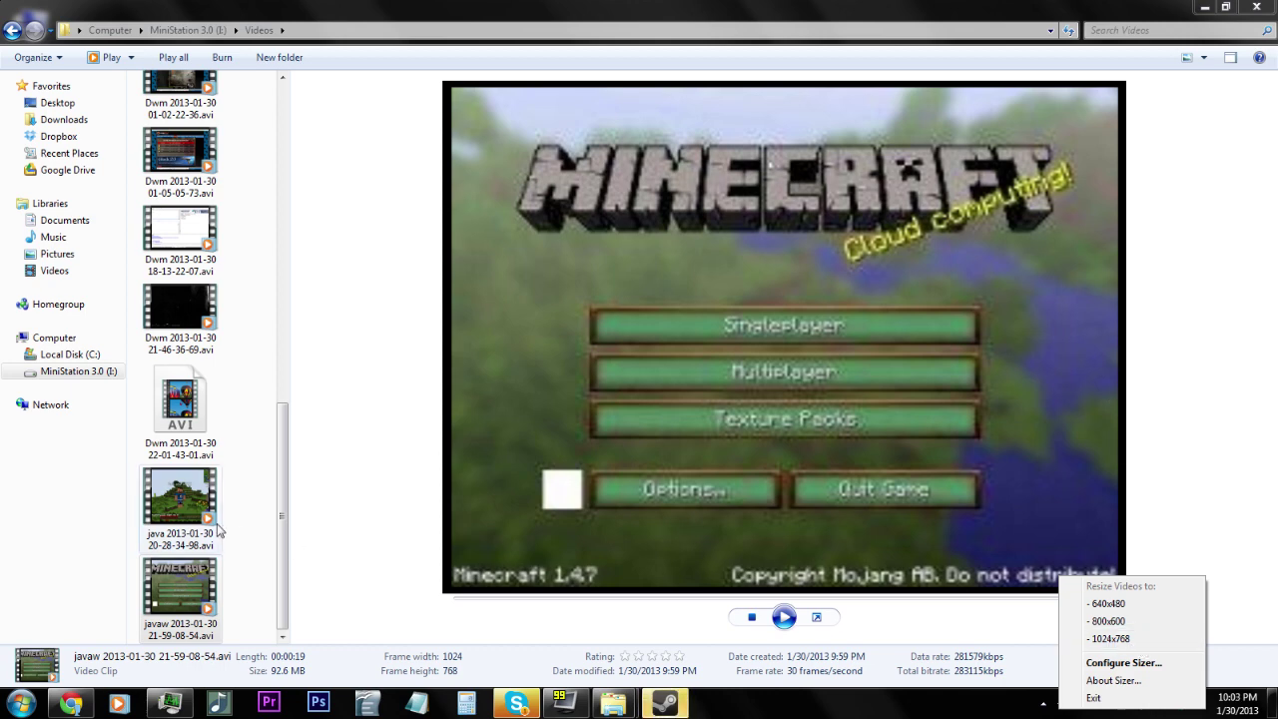
pyautogui.click(784, 617)
pyautogui.click(784, 617)
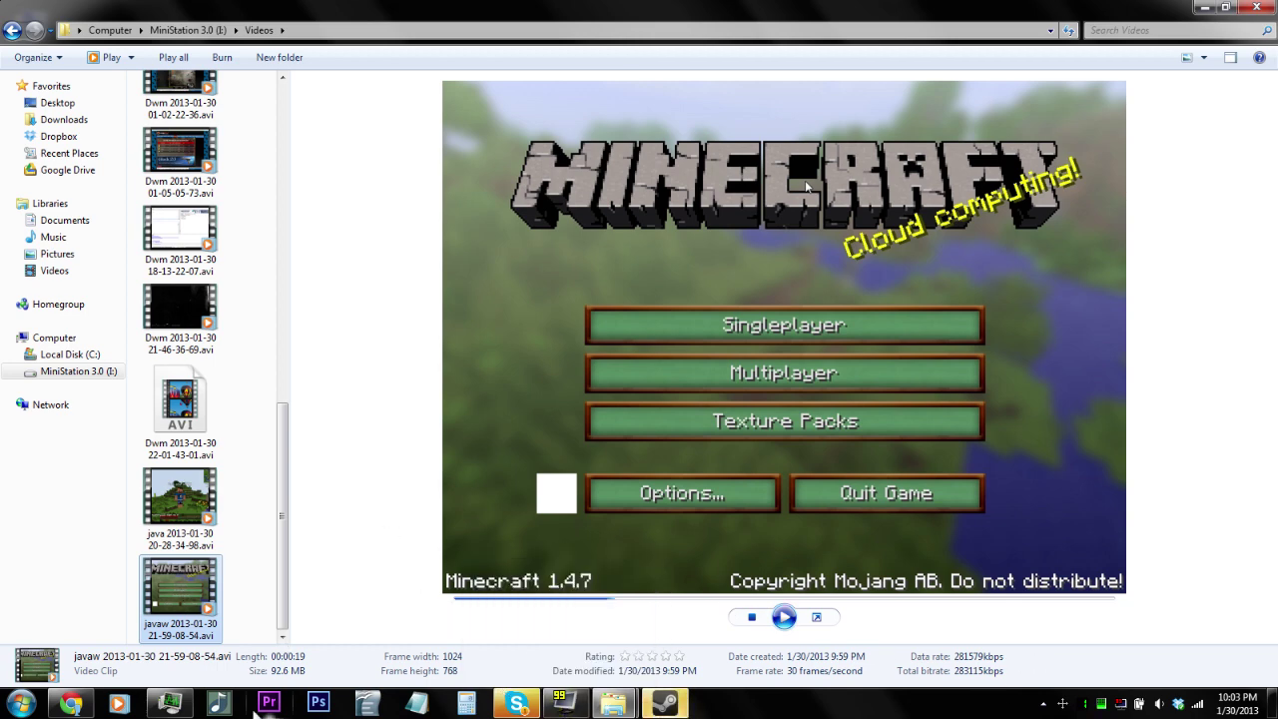
# Switch to Adobe Premiere Pro and create a new project named Premiere Pro Tutorial
pyautogui.click(263, 705)
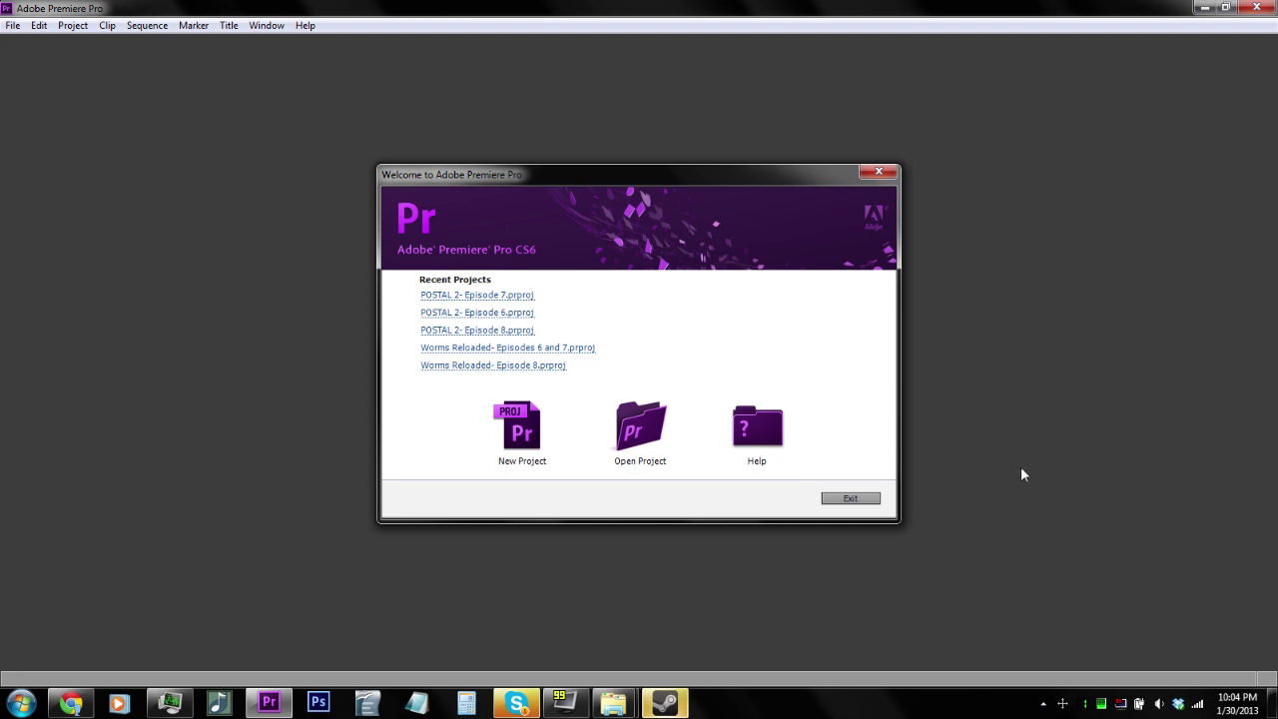
pyautogui.click(548, 427)
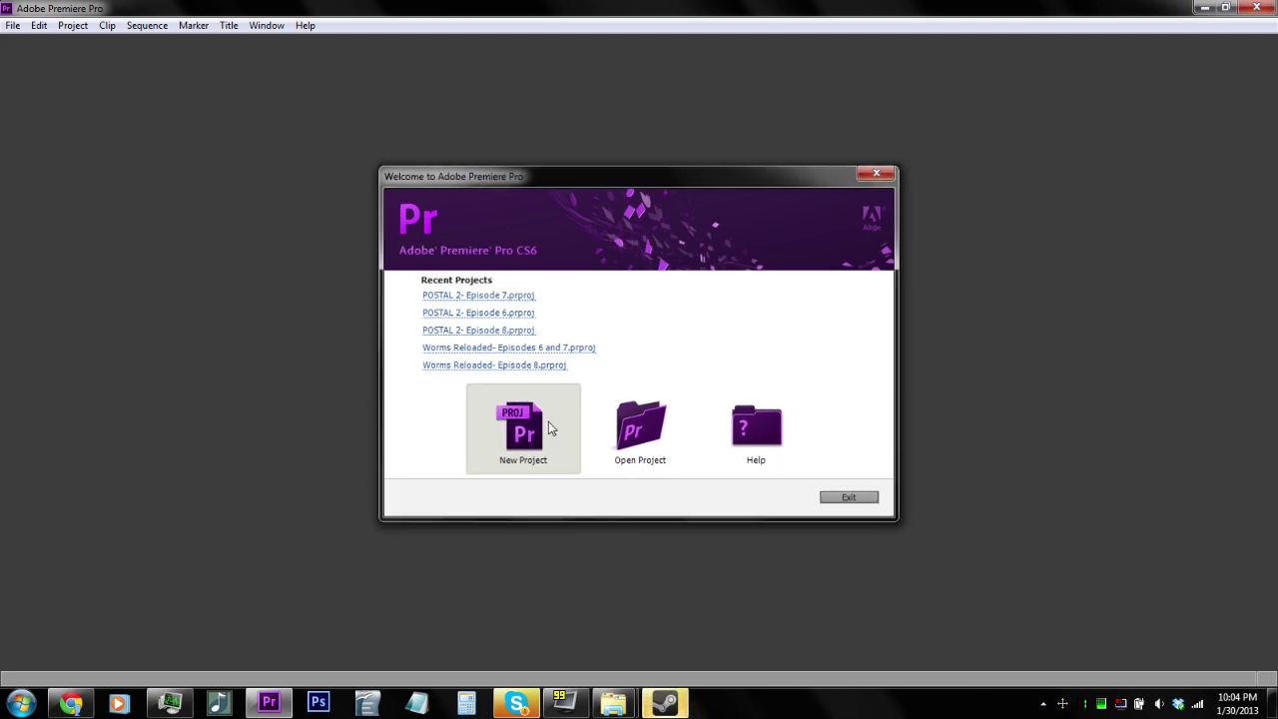
pyautogui.press('BackSpace')
pyautogui.press('BackSpace')
pyautogui.press('BackSpace')
pyautogui.press('BackSpace')
pyautogui.press('BackSpace')
pyautogui.press('BackSpace')
pyautogui.press('BackSpace')
pyautogui.press('BackSpace')
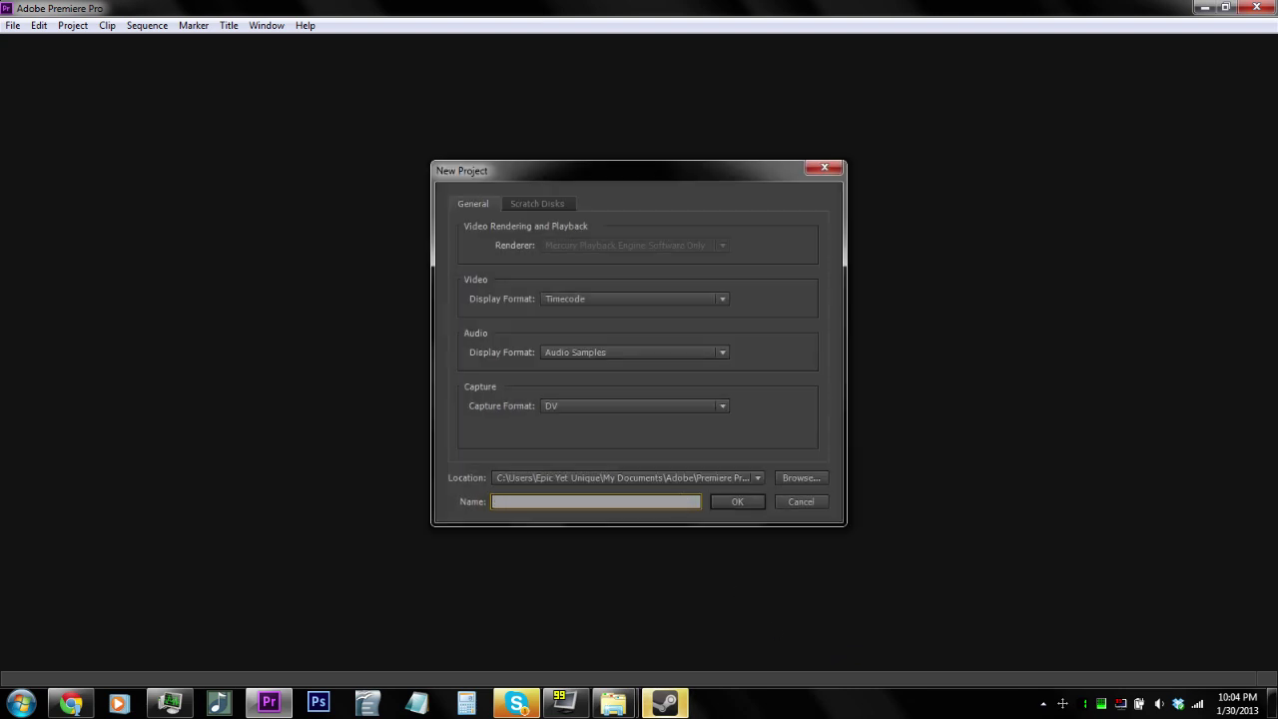
pyautogui.write('Premiet')
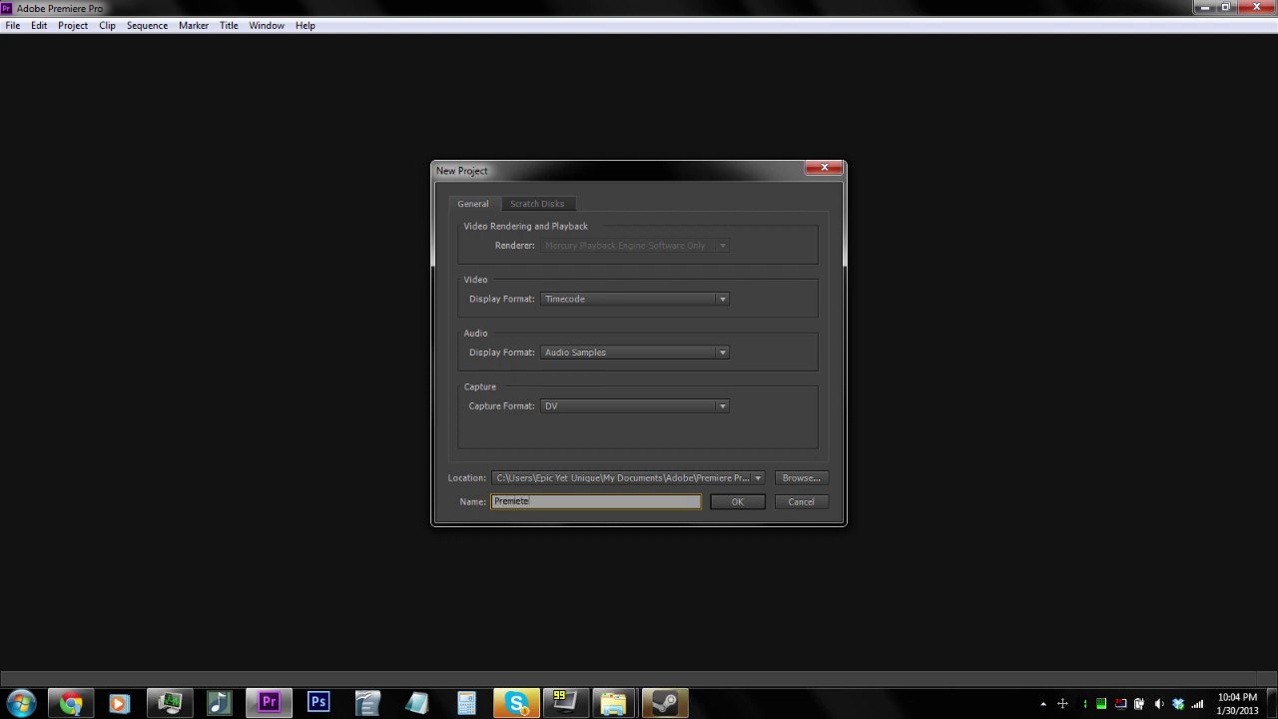
pyautogui.write('e')
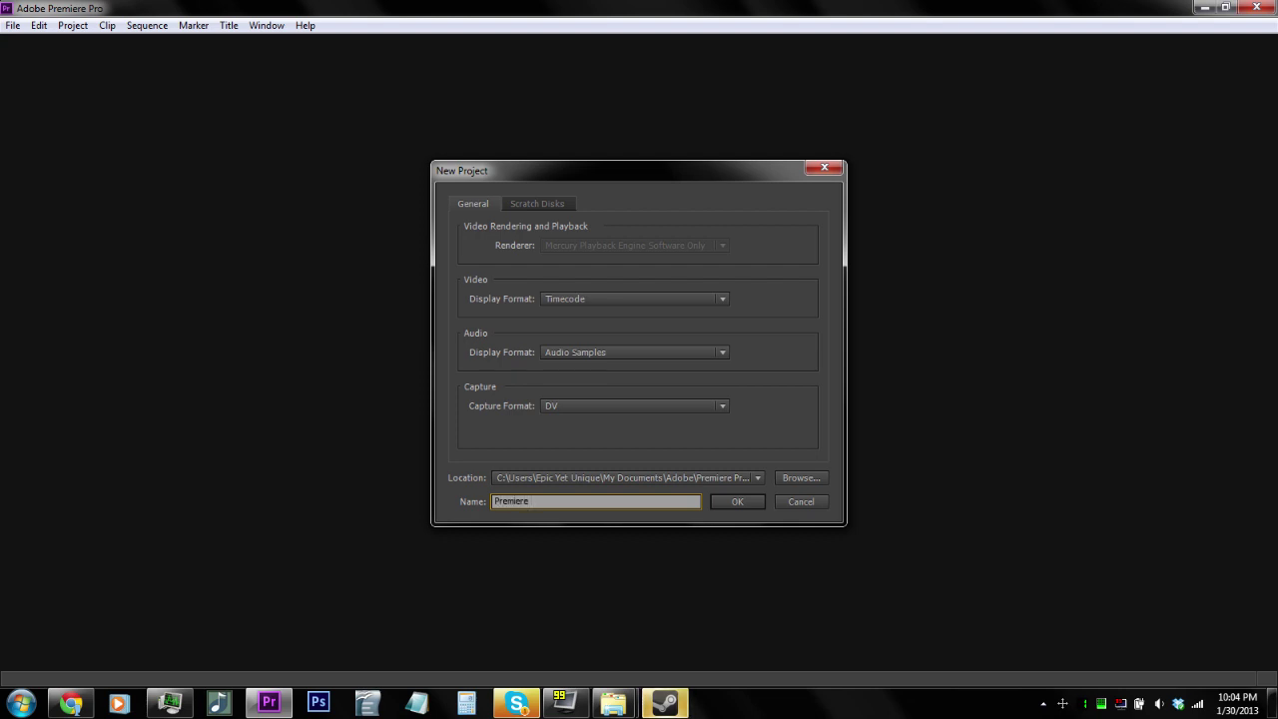
pyautogui.write(' Pro Tutorial')
pyautogui.press('Return')
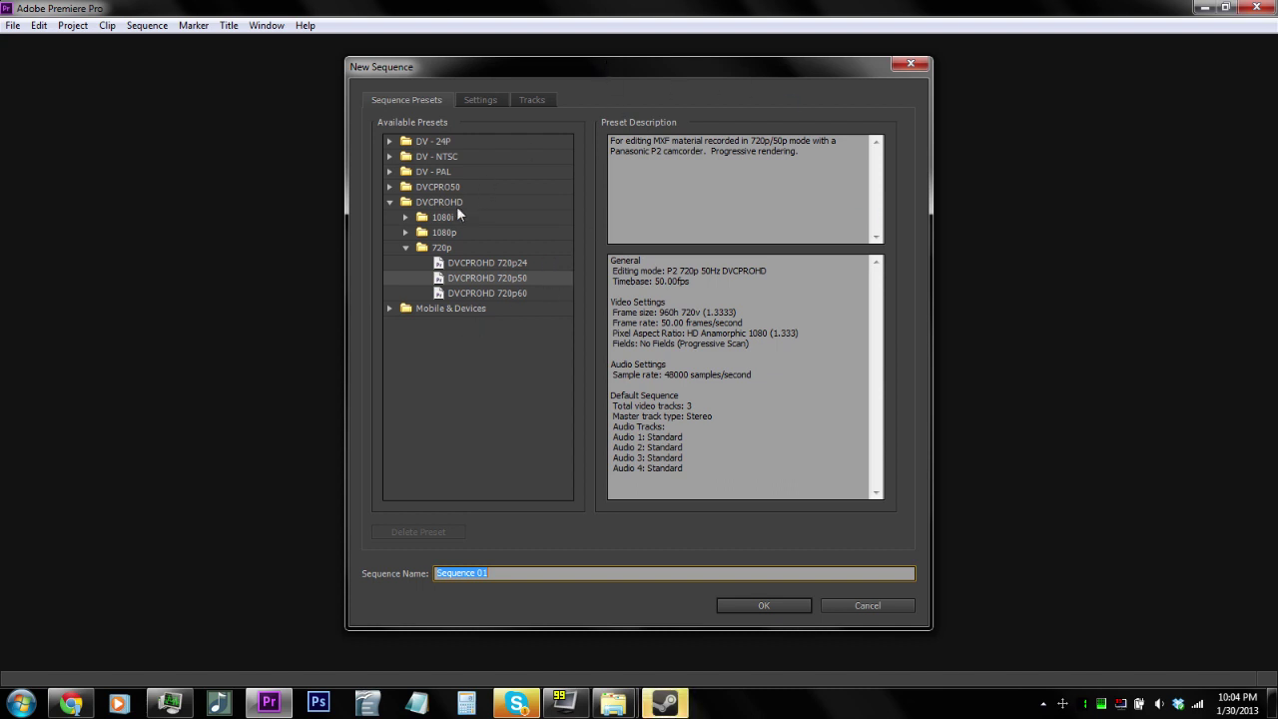
# View the recorded clip's details in the Videos folder, then return to Premiere Pro's new sequence settings
pyautogui.click(617, 703)
pyautogui.click(691, 633)
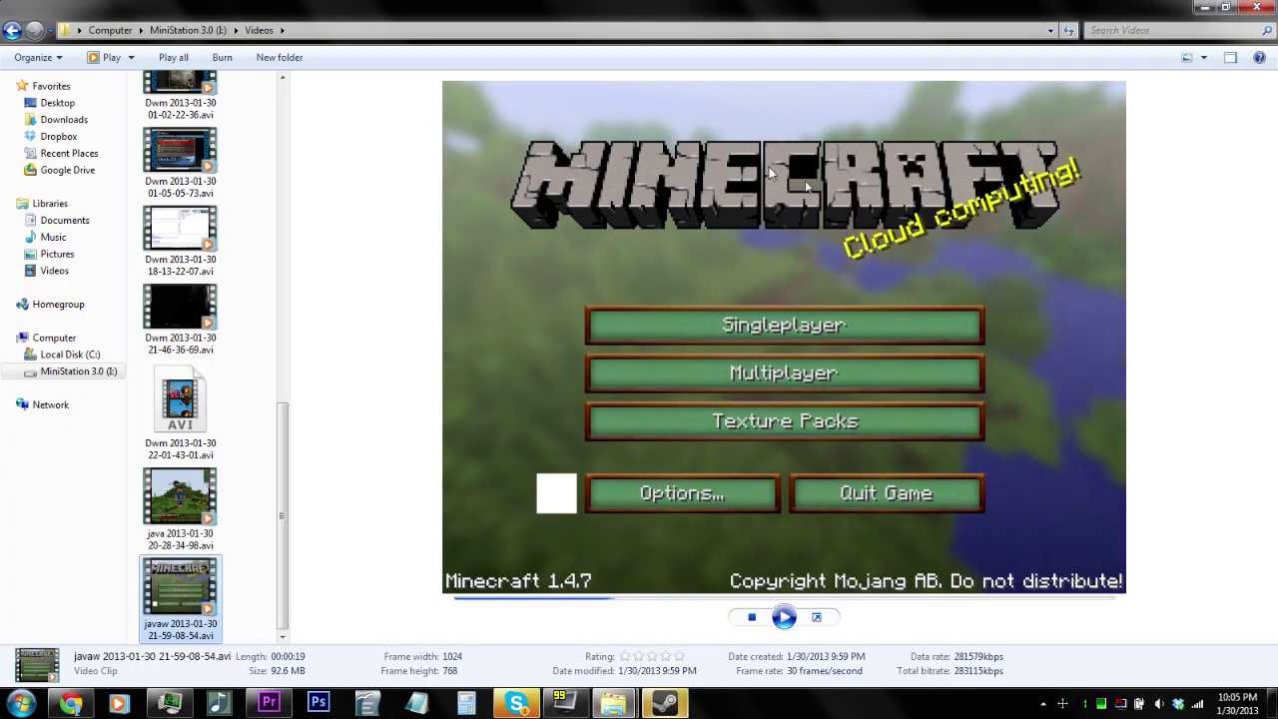
pyautogui.moveTo(264, 704)
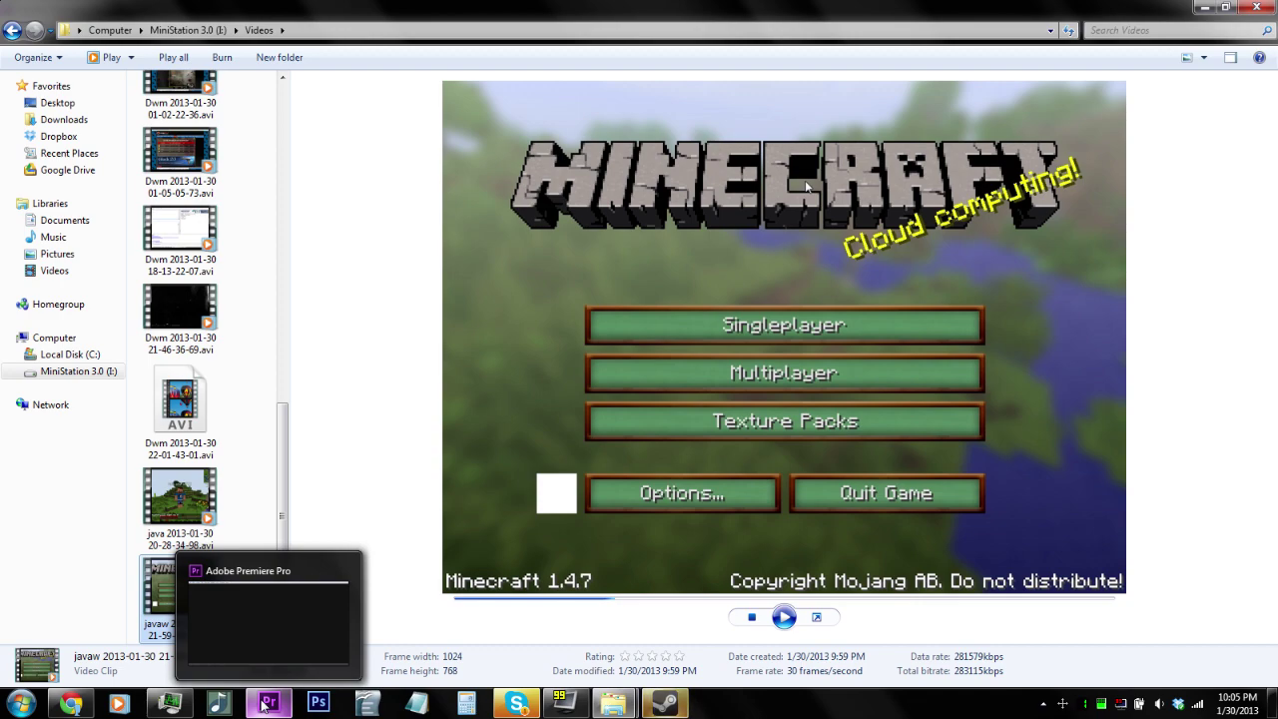
pyautogui.click(263, 705)
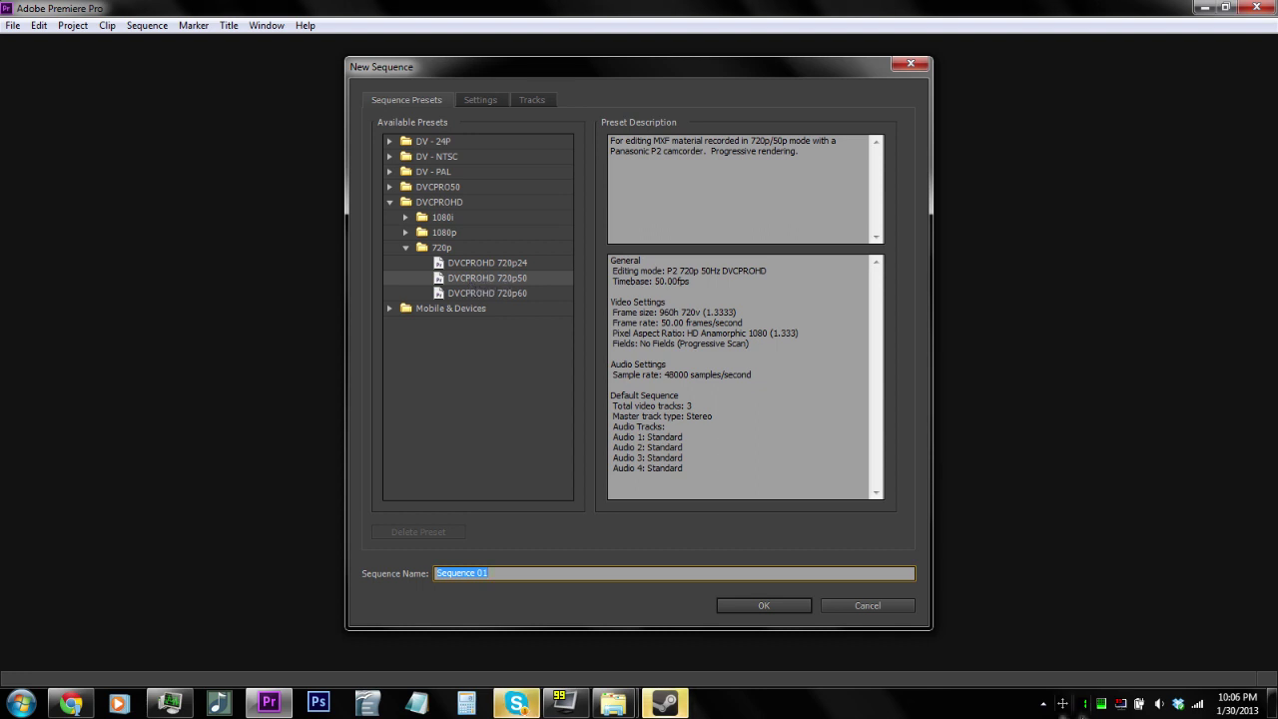
# View the movie recording settings in FRAPS, then return to Premiere Pro's new sequence
pyautogui.click(565, 703)
pyautogui.click(639, 236)
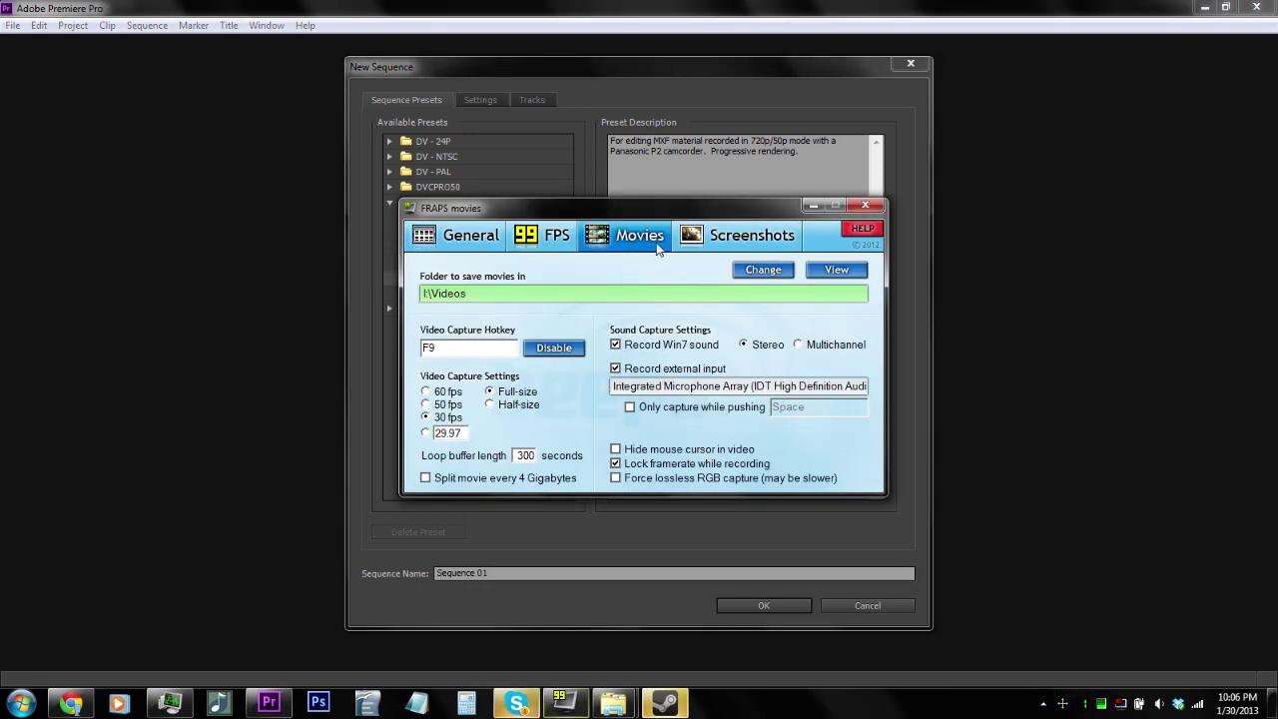
pyautogui.click(359, 443)
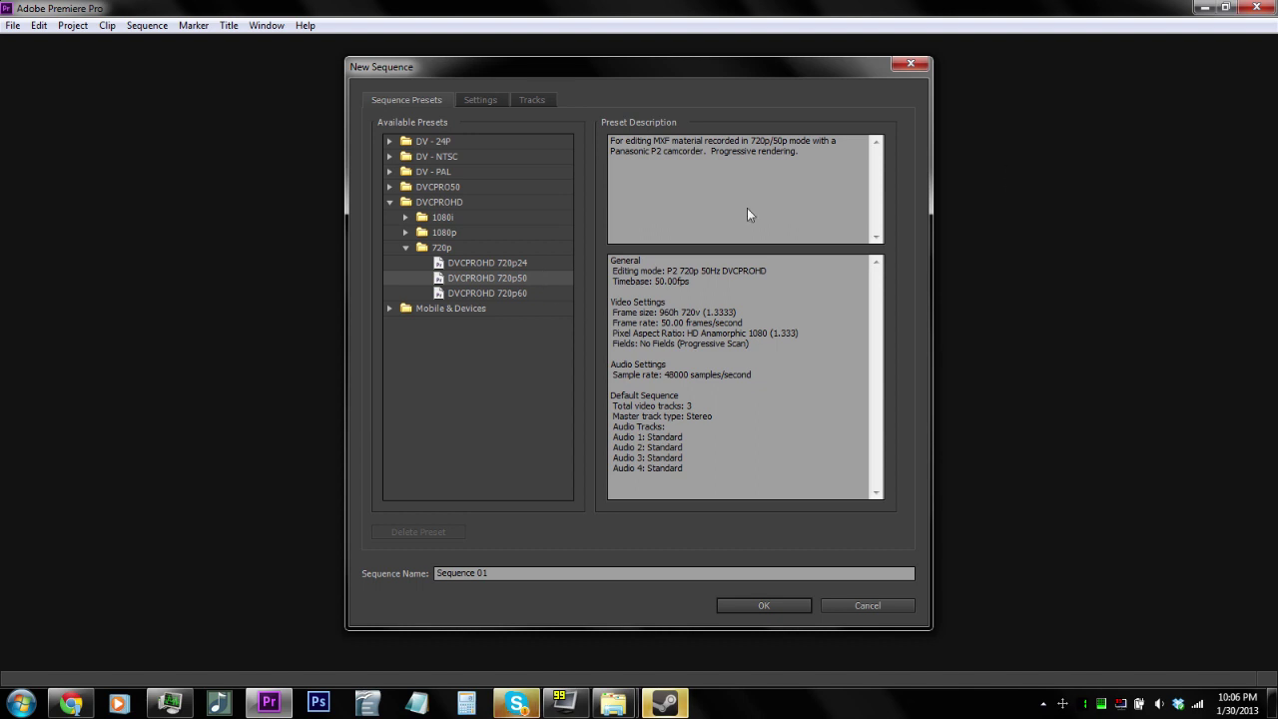
# Create a DVCPROHD 720p50 sequence named "Adobe Premiere Pro CS6 Recording, Editing, Exporting Tutorial"
pyautogui.moveTo(495, 574); pyautogui.dragTo(436, 573)
pyautogui.press('BackSpace')
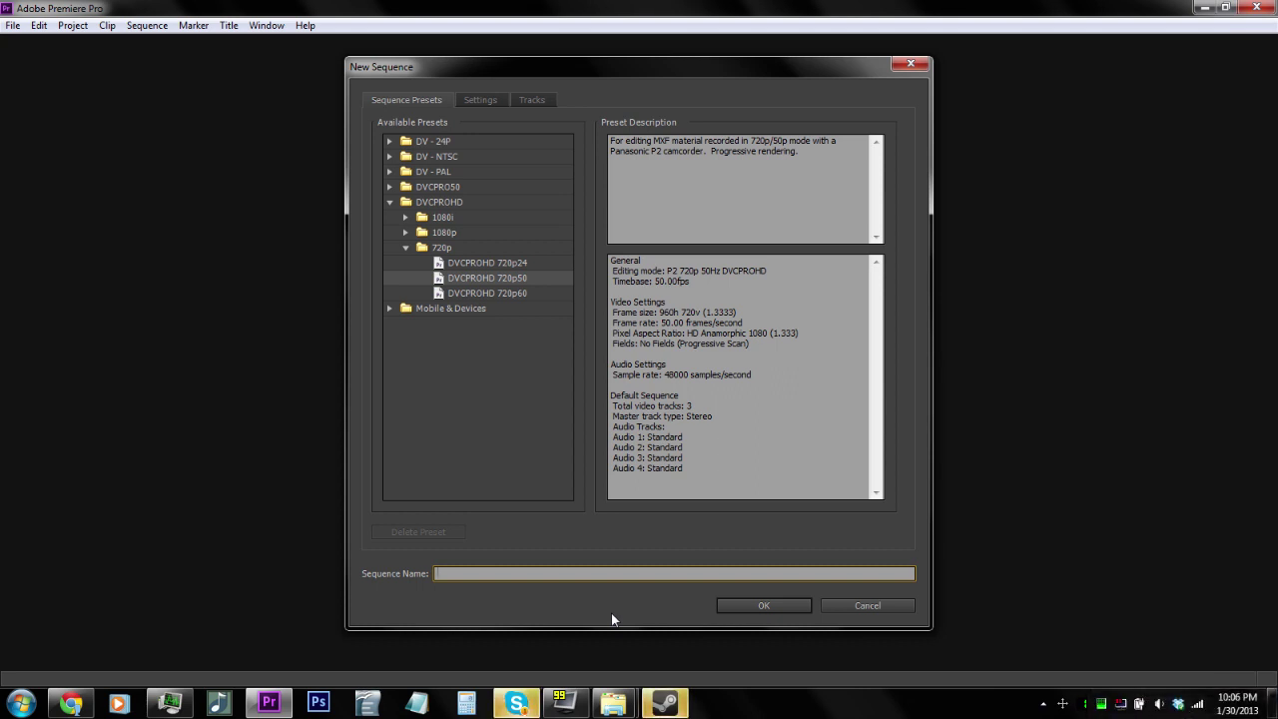
pyautogui.write('Adobe Premi')
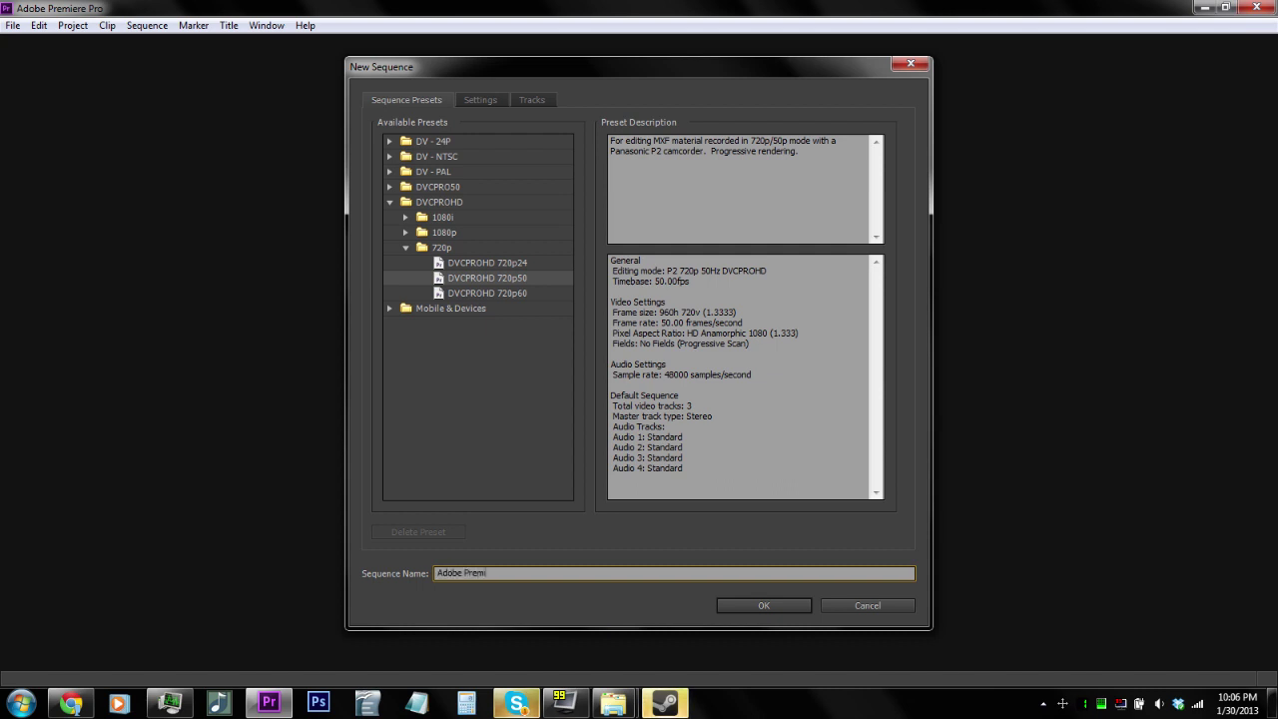
pyautogui.write('ere Pro CS^')
pyautogui.press('BackSpace')
pyautogui.write('6 Recoridng,')
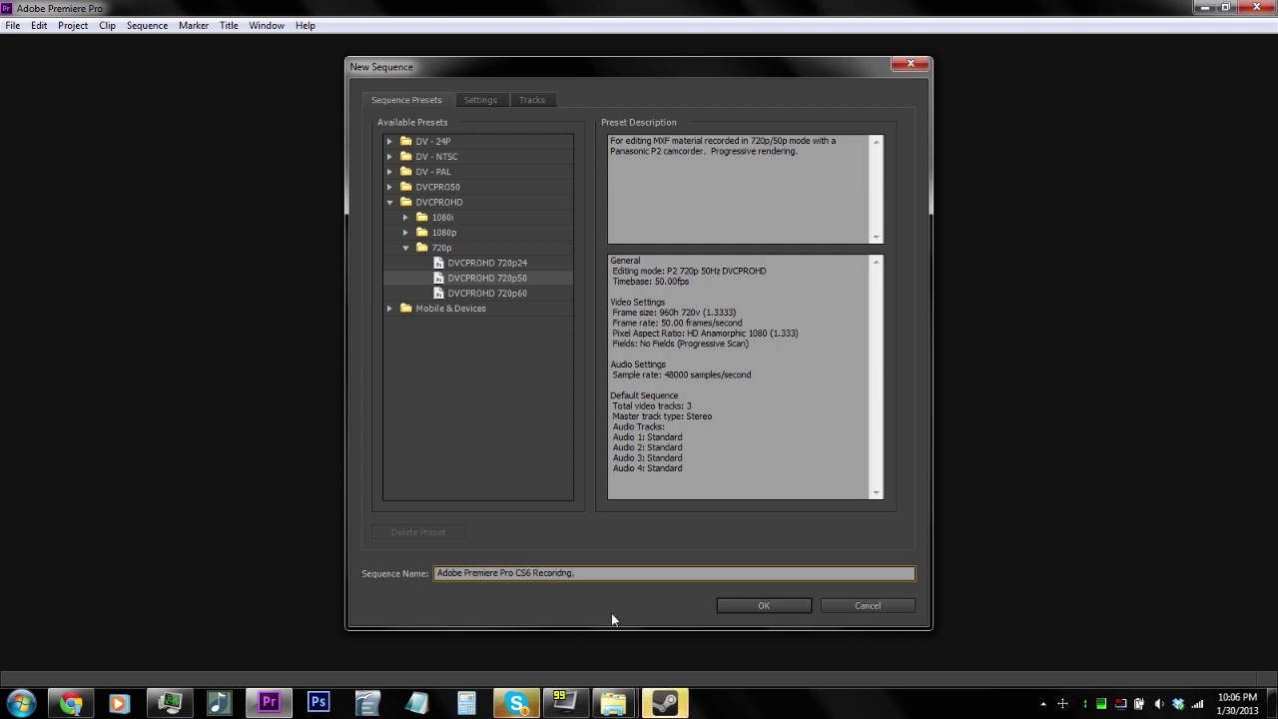
pyautogui.press('BackSpace')
pyautogui.press('BackSpace')
pyautogui.press('BackSpace')
pyautogui.press('BackSpace')
pyautogui.press('BackSpace')
pyautogui.press('BackSpace')
pyautogui.write('ding, ')
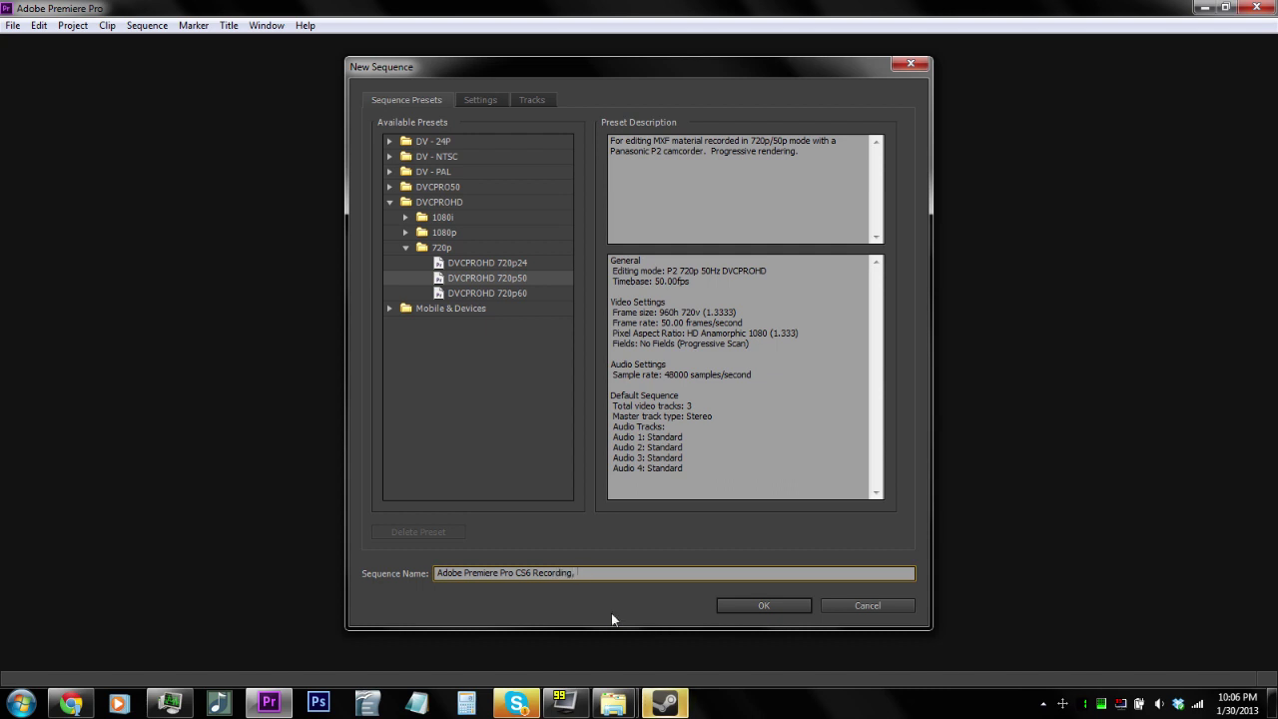
pyautogui.write('Editing, an')
pyautogui.press('BackSpace')
pyautogui.press('BackSpace')
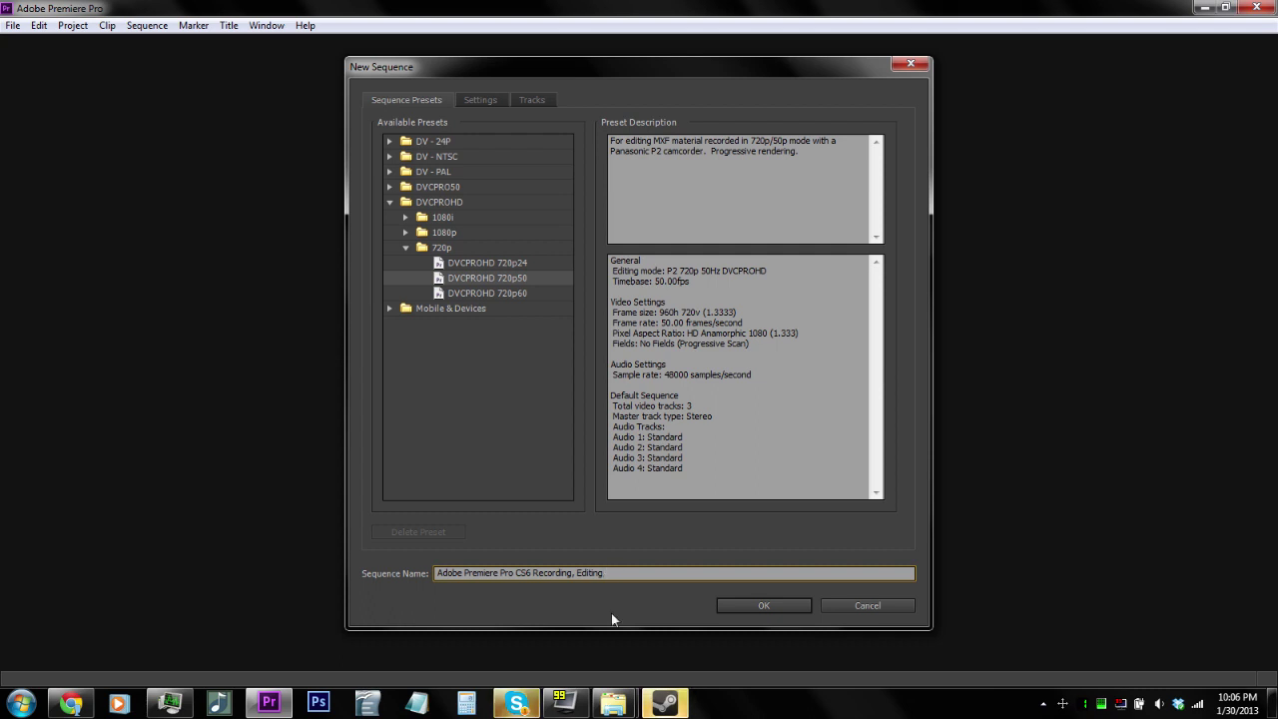
pyautogui.write(', Expor')
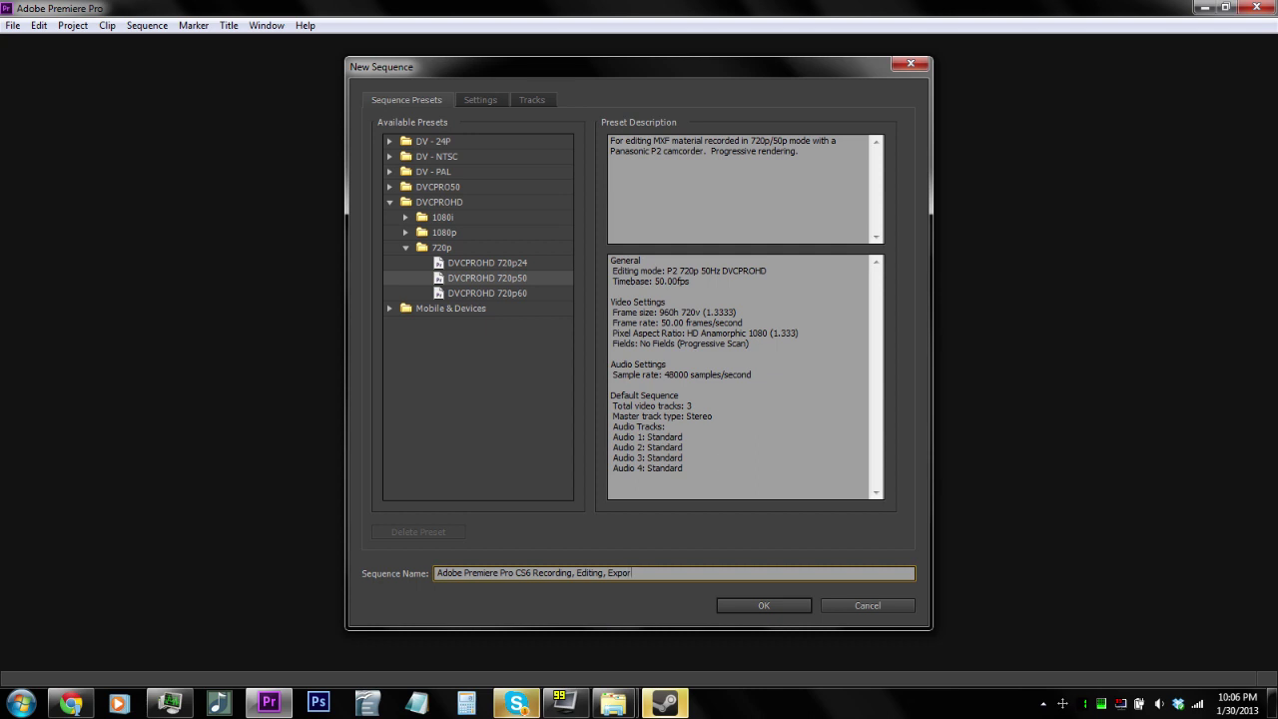
pyautogui.write('ting Tutorial')
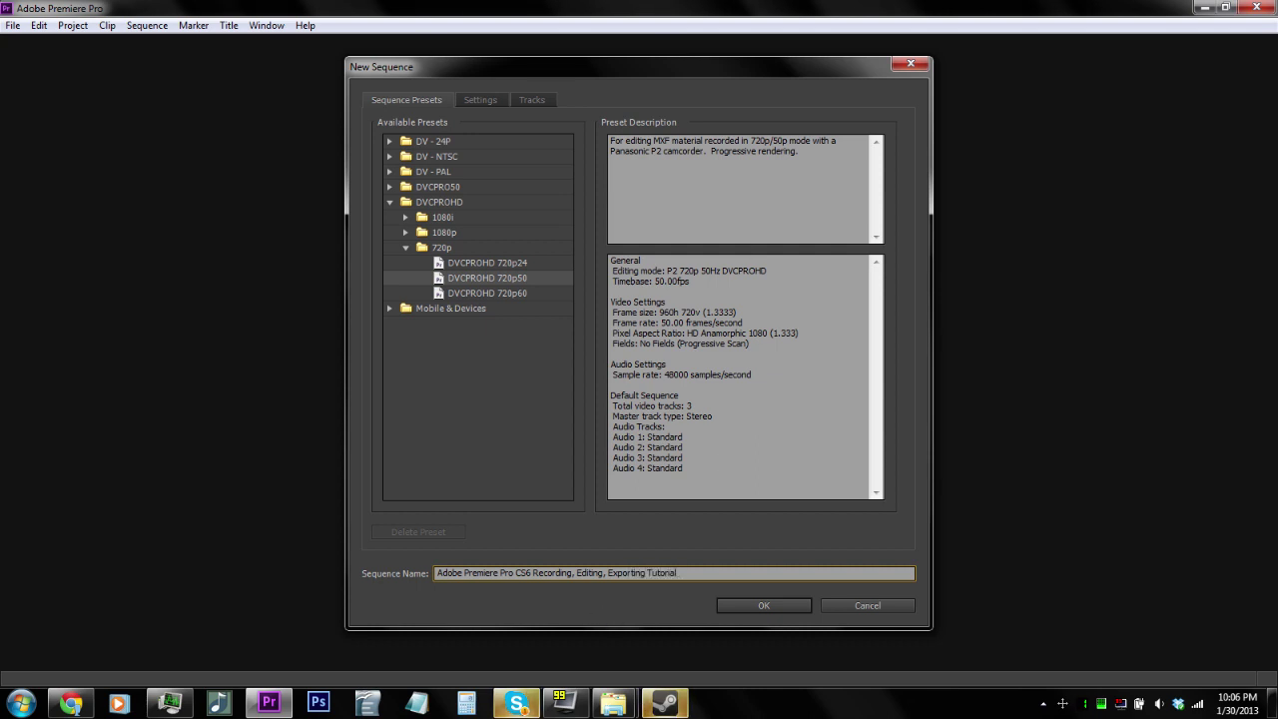
pyautogui.click(662, 586)
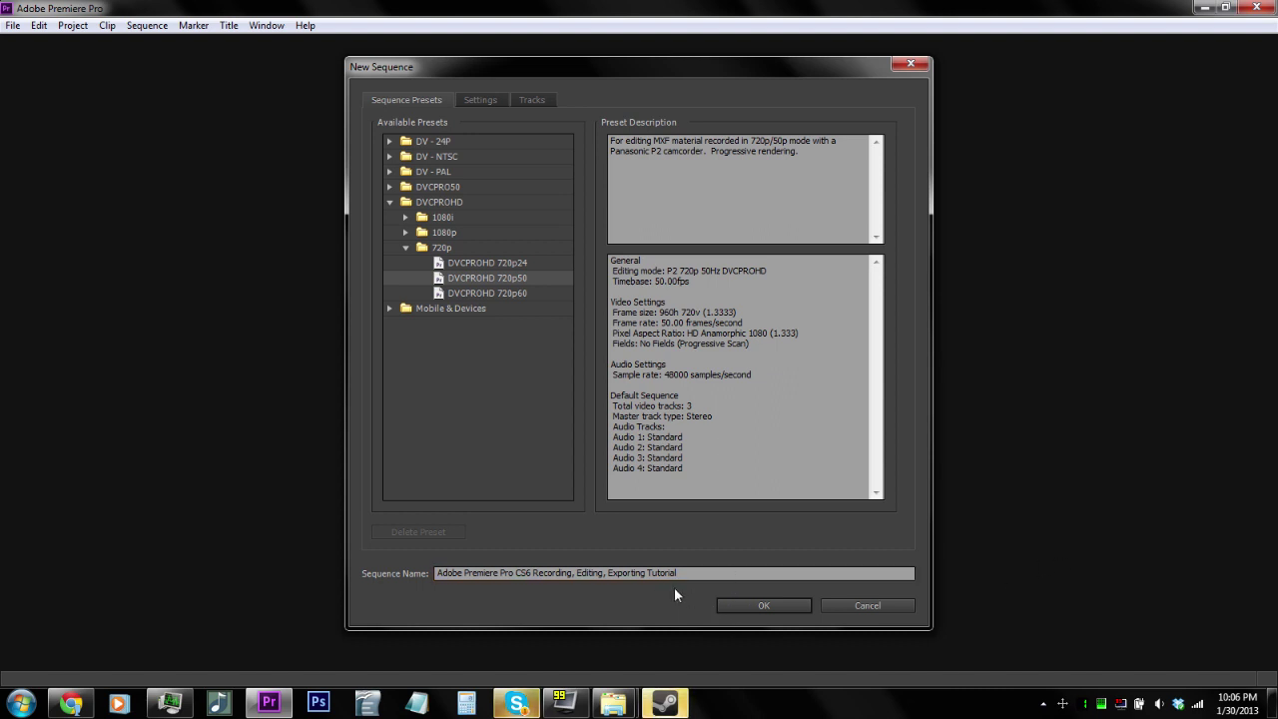
pyautogui.click(689, 575)
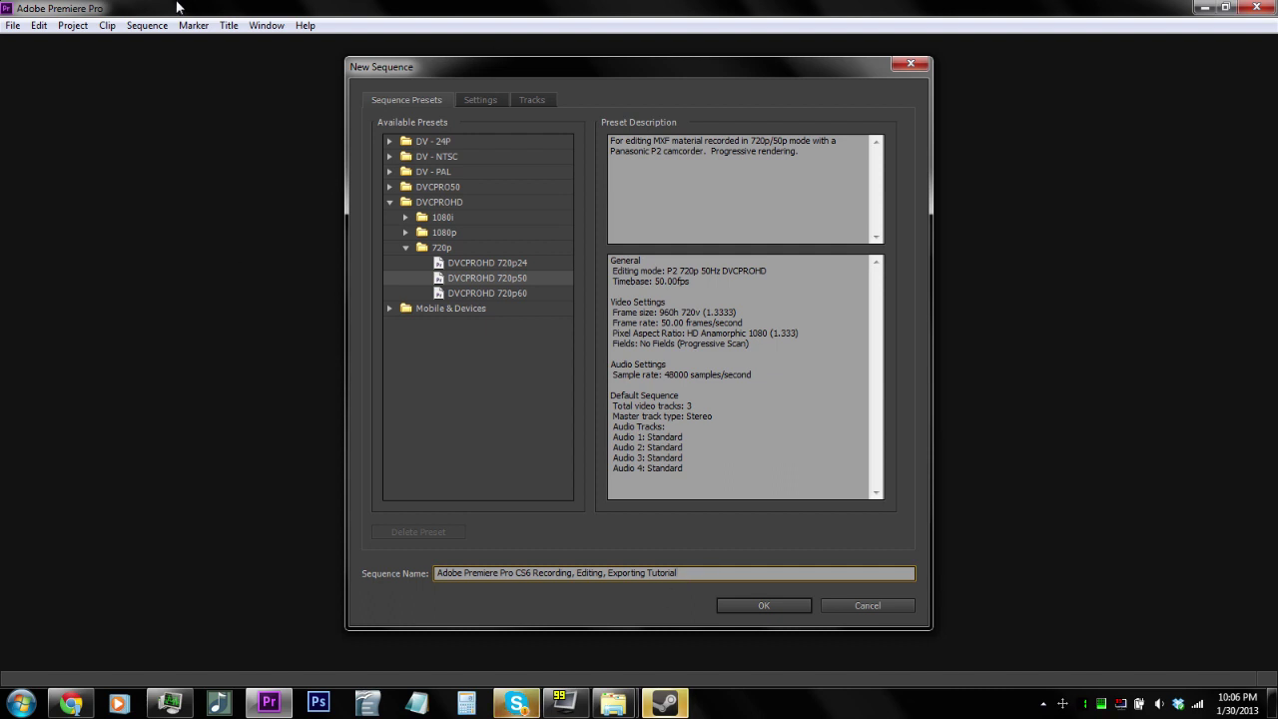
pyautogui.click(779, 603)
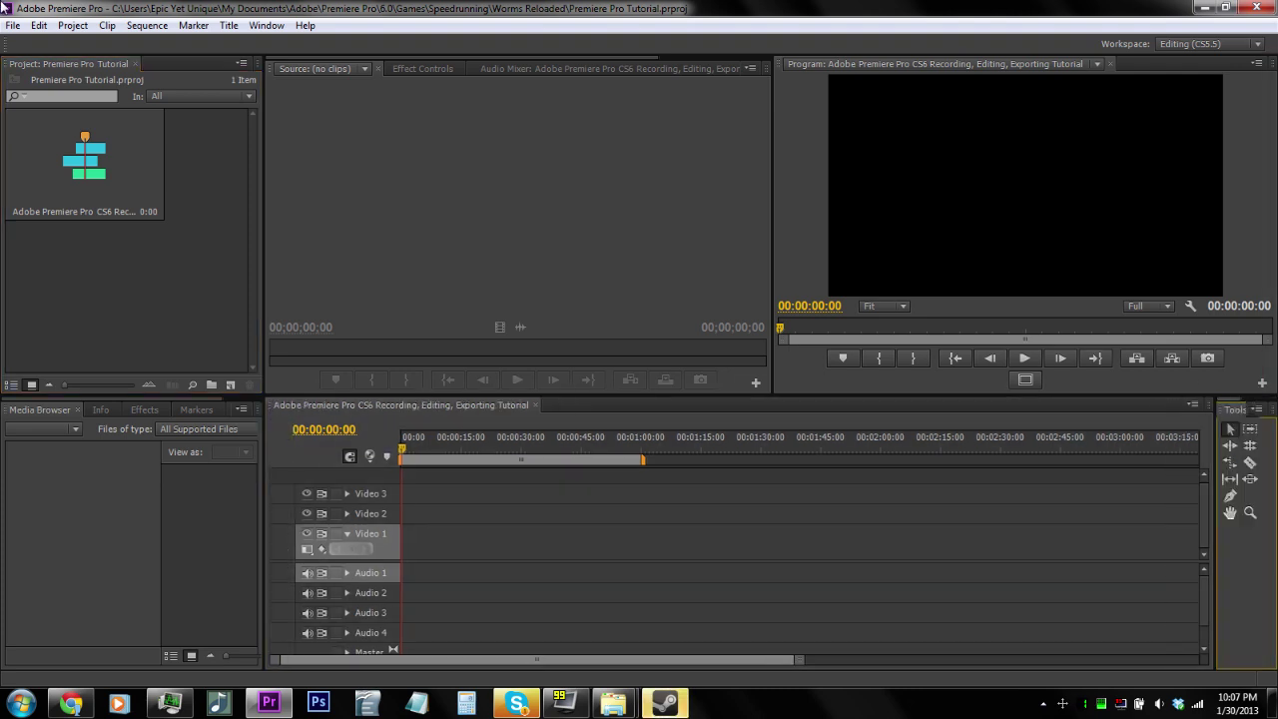
# Create another new project, name its sequence asdfghjkl, and open the sequence's detailed settings
pyautogui.hotkey('ctrl', 'alt', 'n')
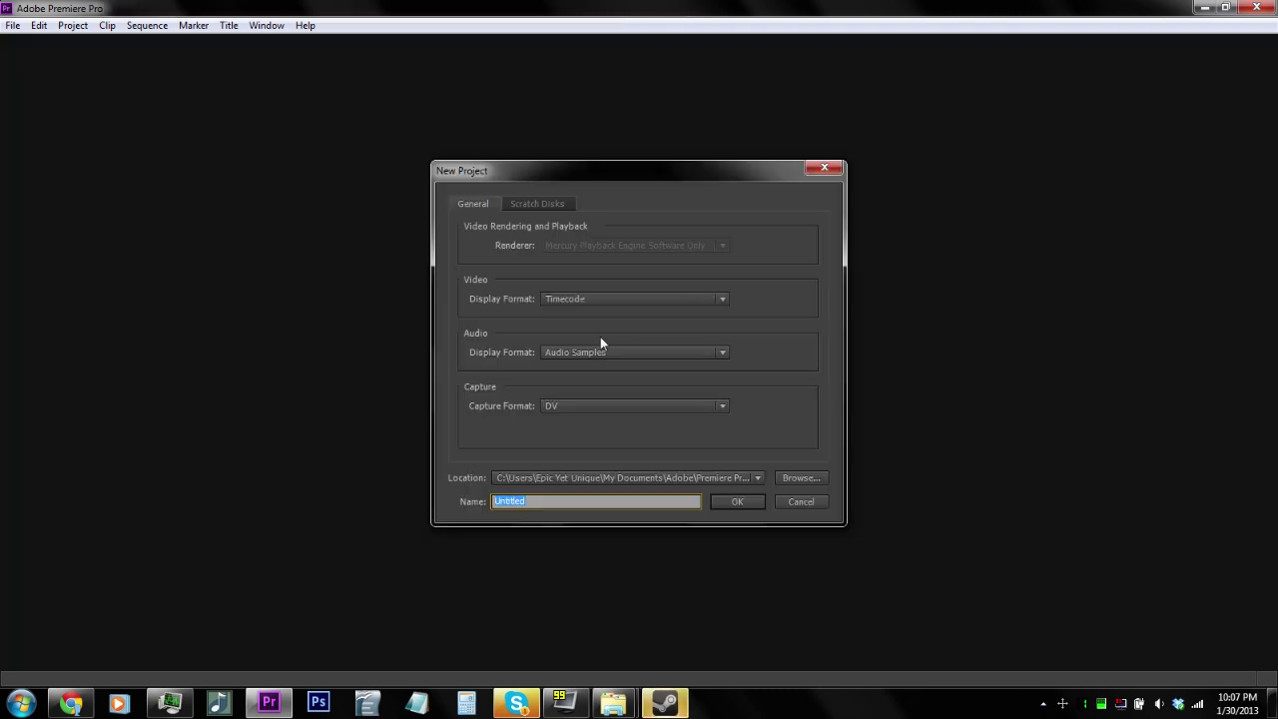
pyautogui.click(736, 502)
pyautogui.write('asdfghjkl')
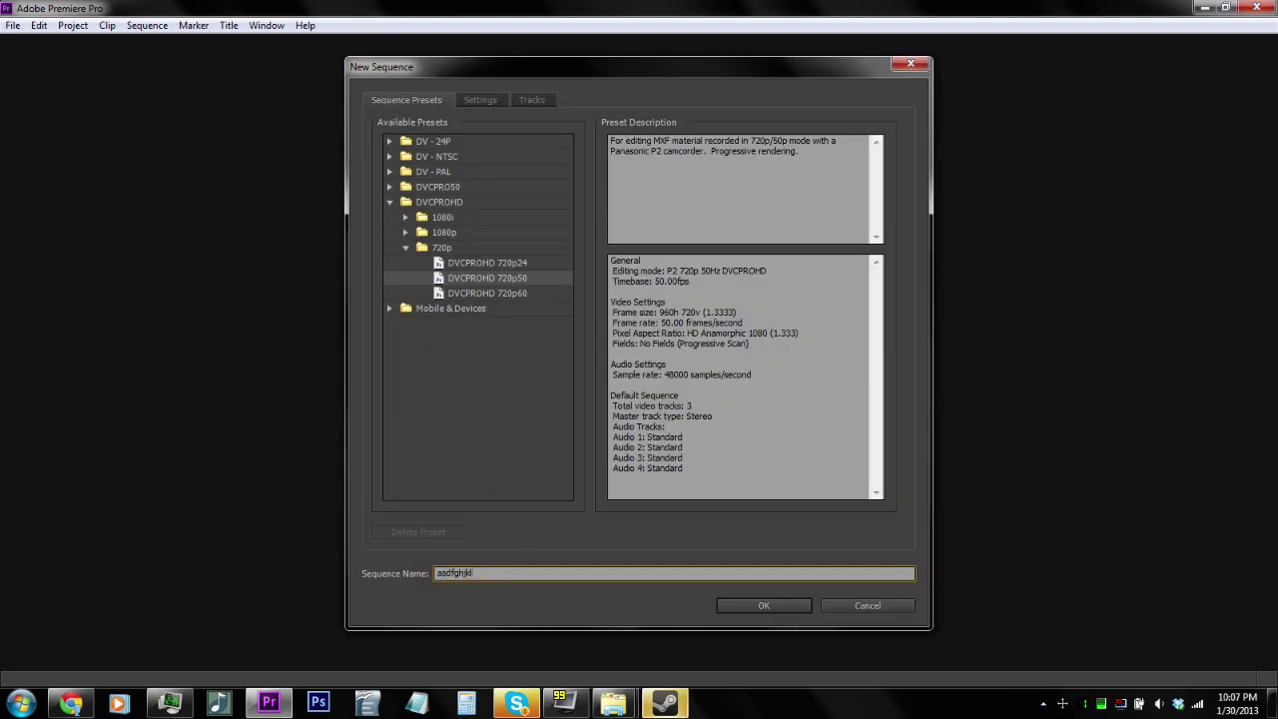
pyautogui.click(479, 101)
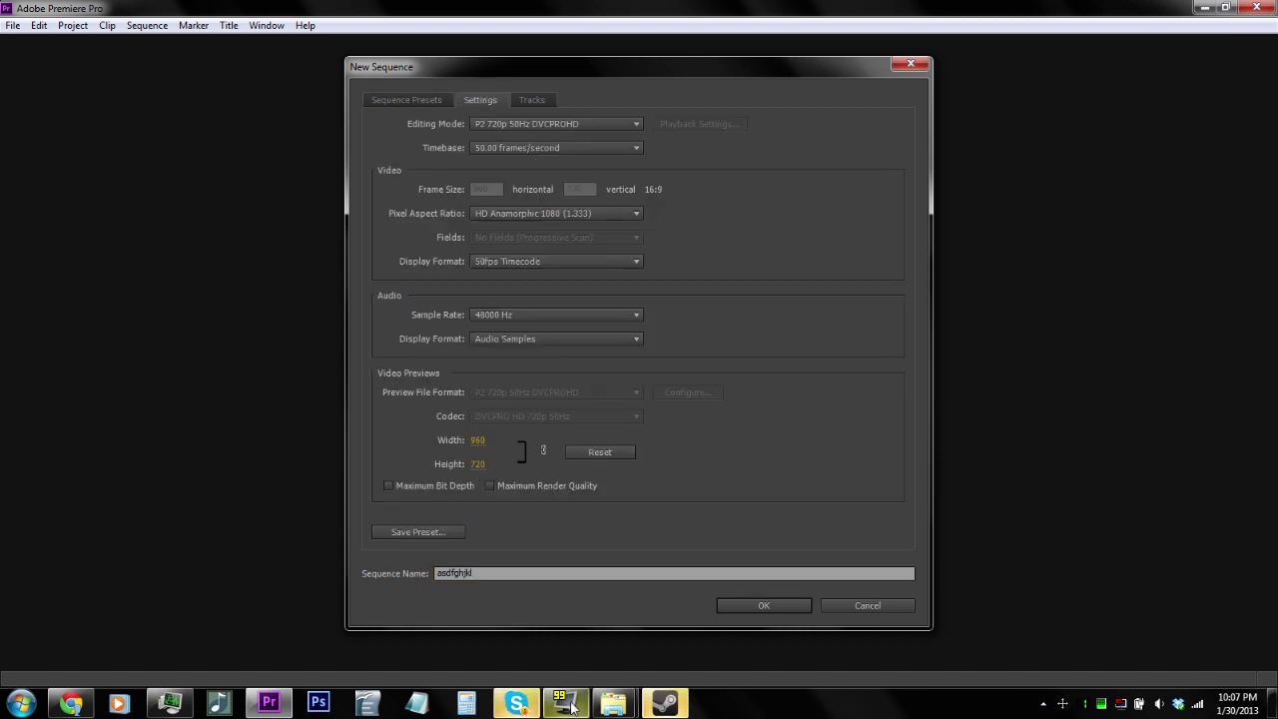
# View the recorded clip's frame width and height in the Videos folder and close Steam
pyautogui.moveTo(571, 707)
pyautogui.click(713, 617)
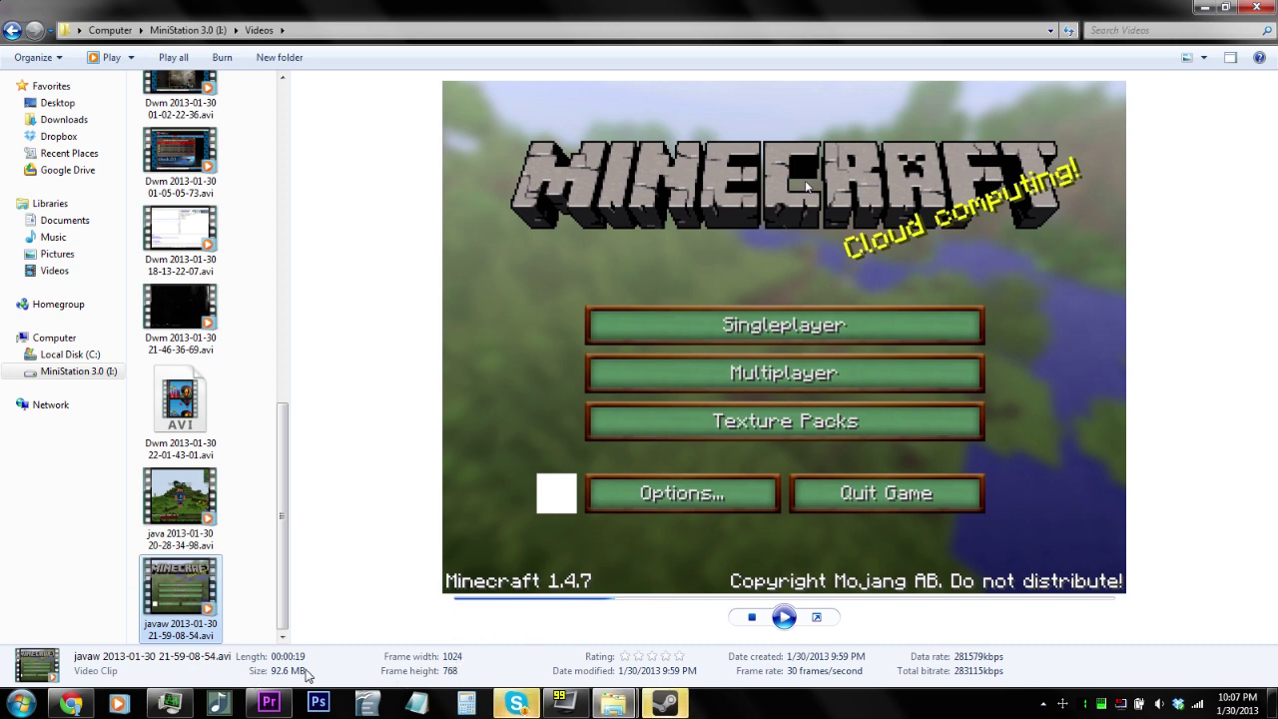
pyautogui.rightClick(671, 704)
pyautogui.press('Escape')
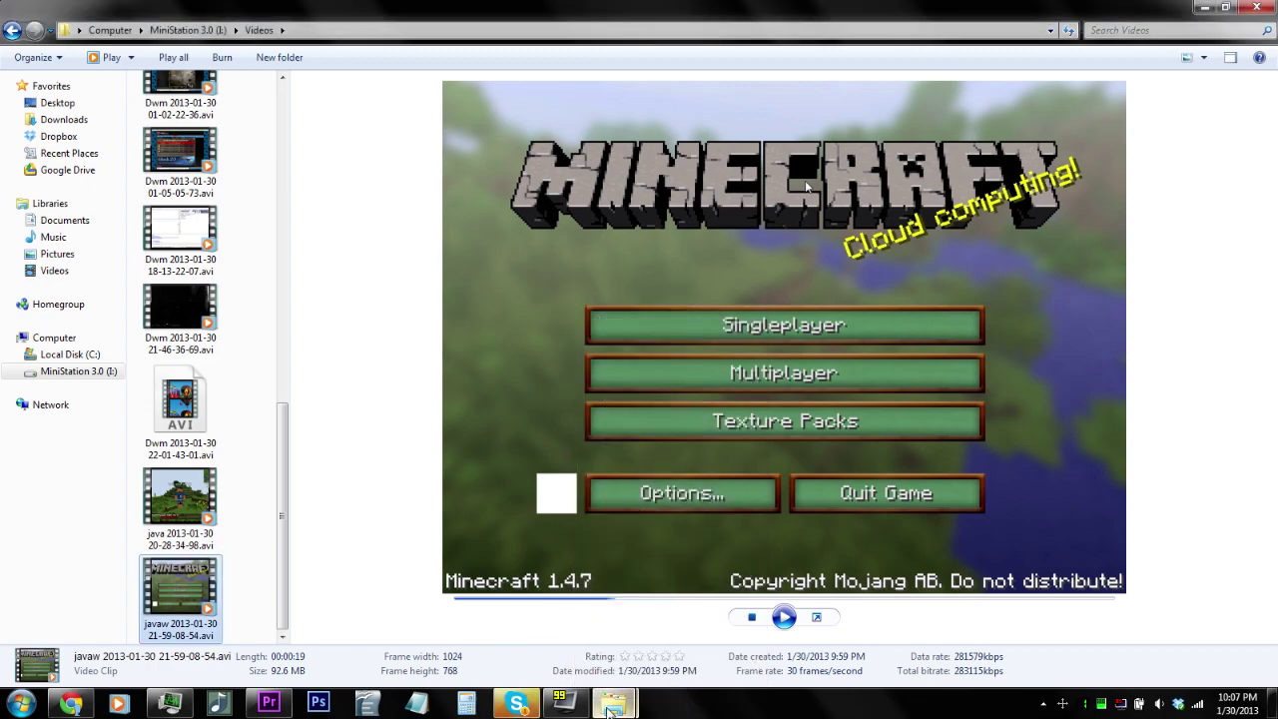
# Compare the sequence settings in Premiere Pro with the recorded clip's details in the Videos folder
pyautogui.click(269, 703)
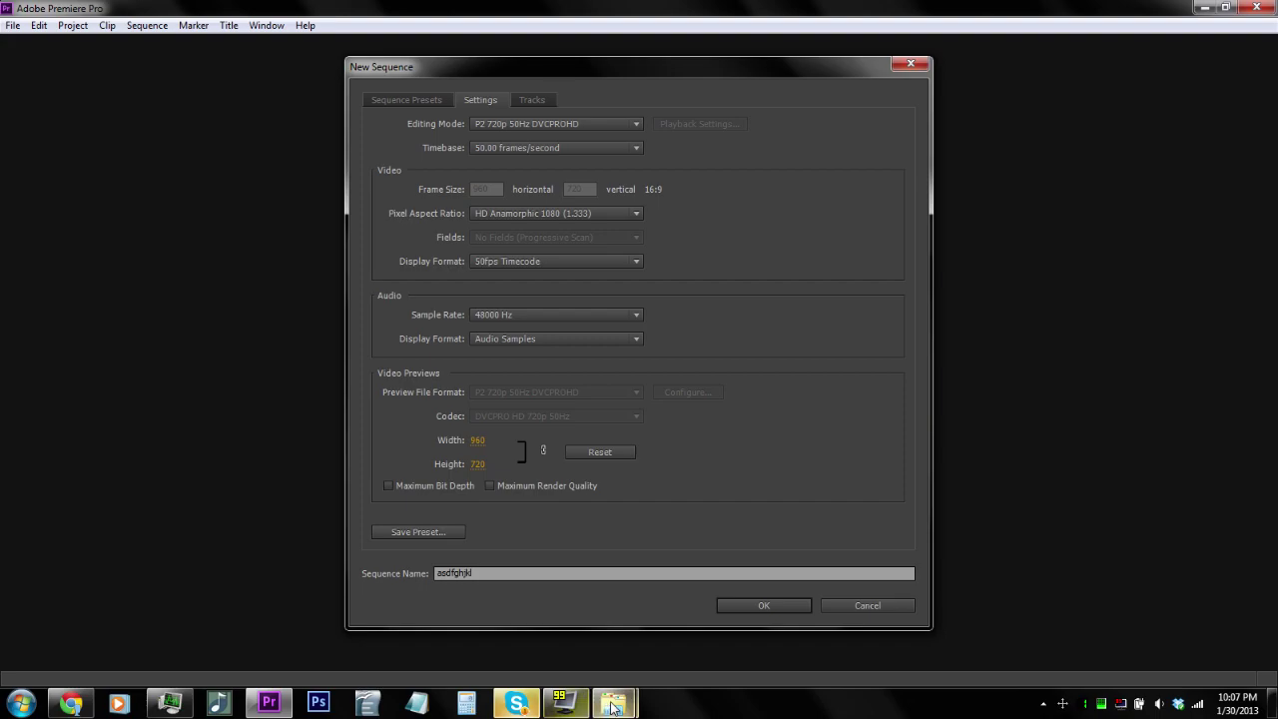
pyautogui.moveTo(612, 705)
pyautogui.click(699, 624)
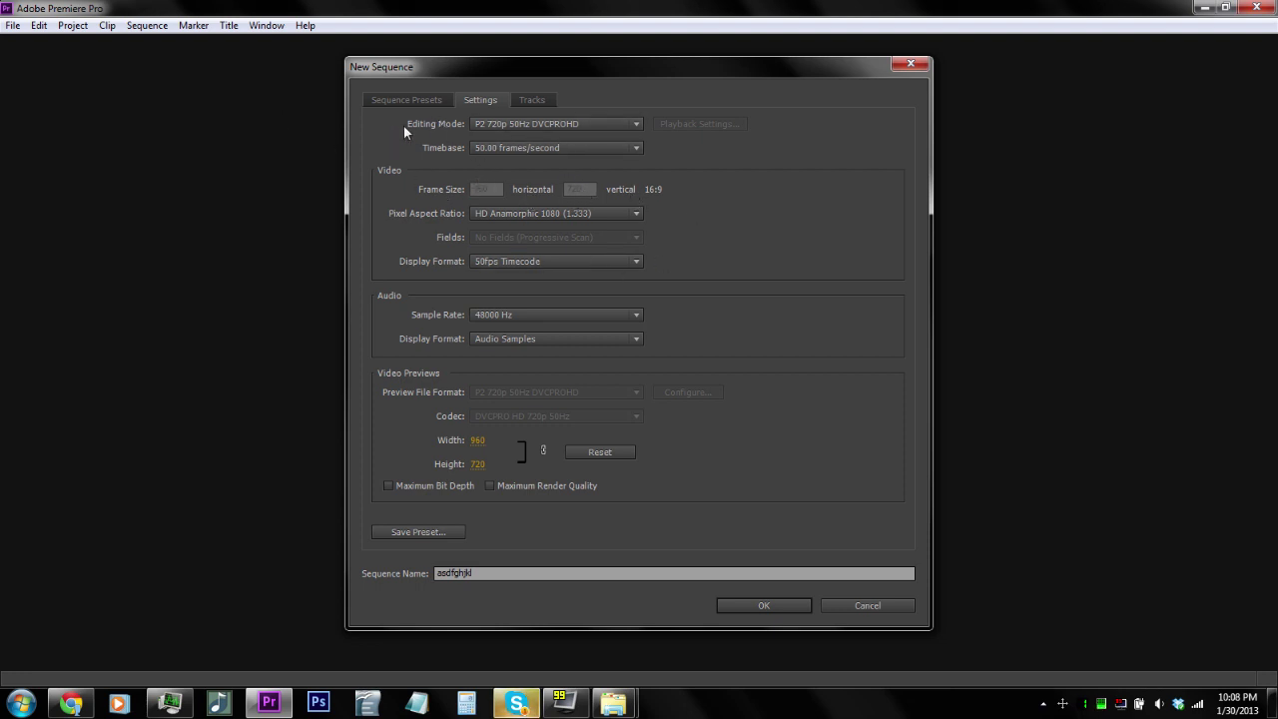
# Set the new sequence's editing mode to Custom with a frame size of 1024 horizontal by 768 vertical
pyautogui.click(637, 124)
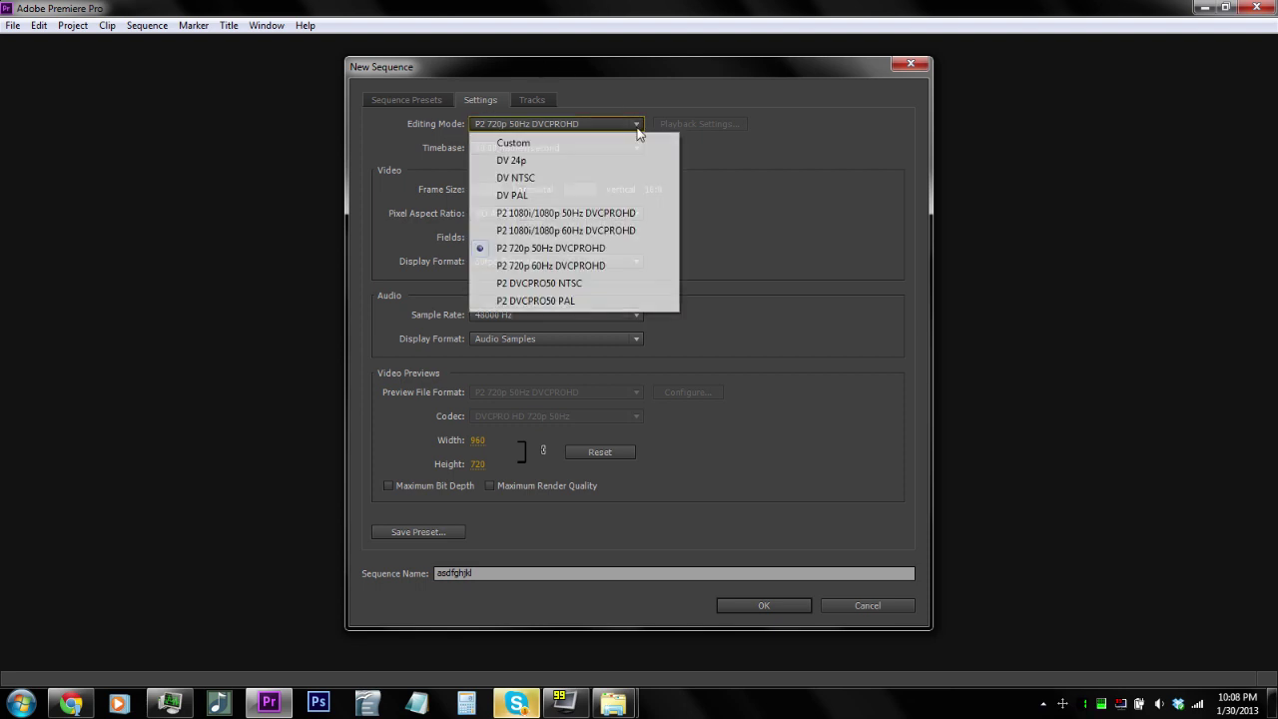
pyautogui.click(600, 146)
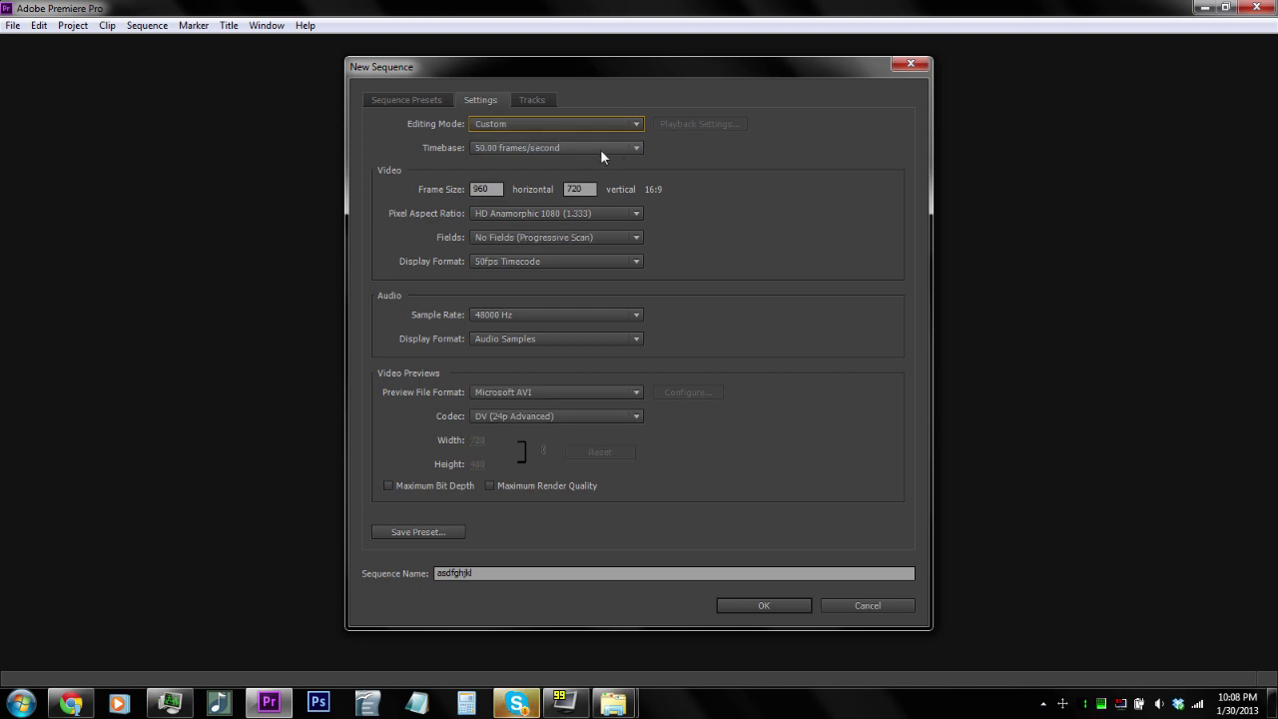
pyautogui.click(486, 189)
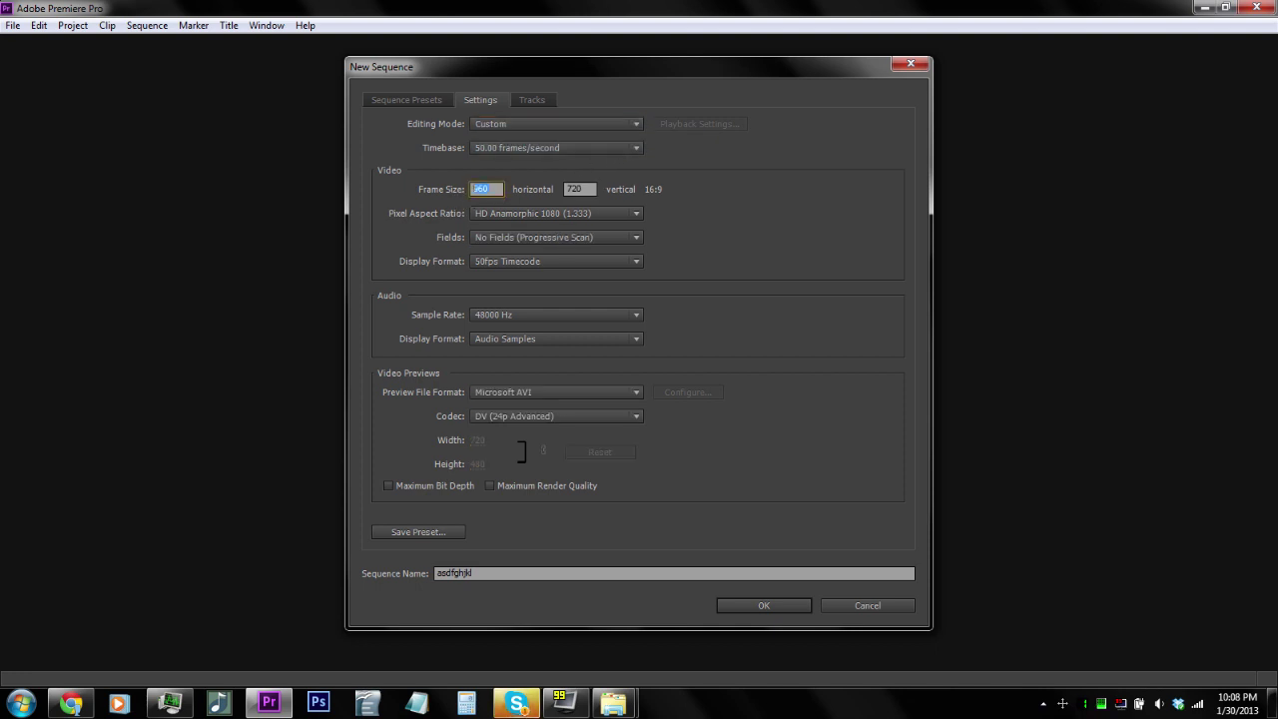
pyautogui.write('1024')
pyautogui.press('Tab')
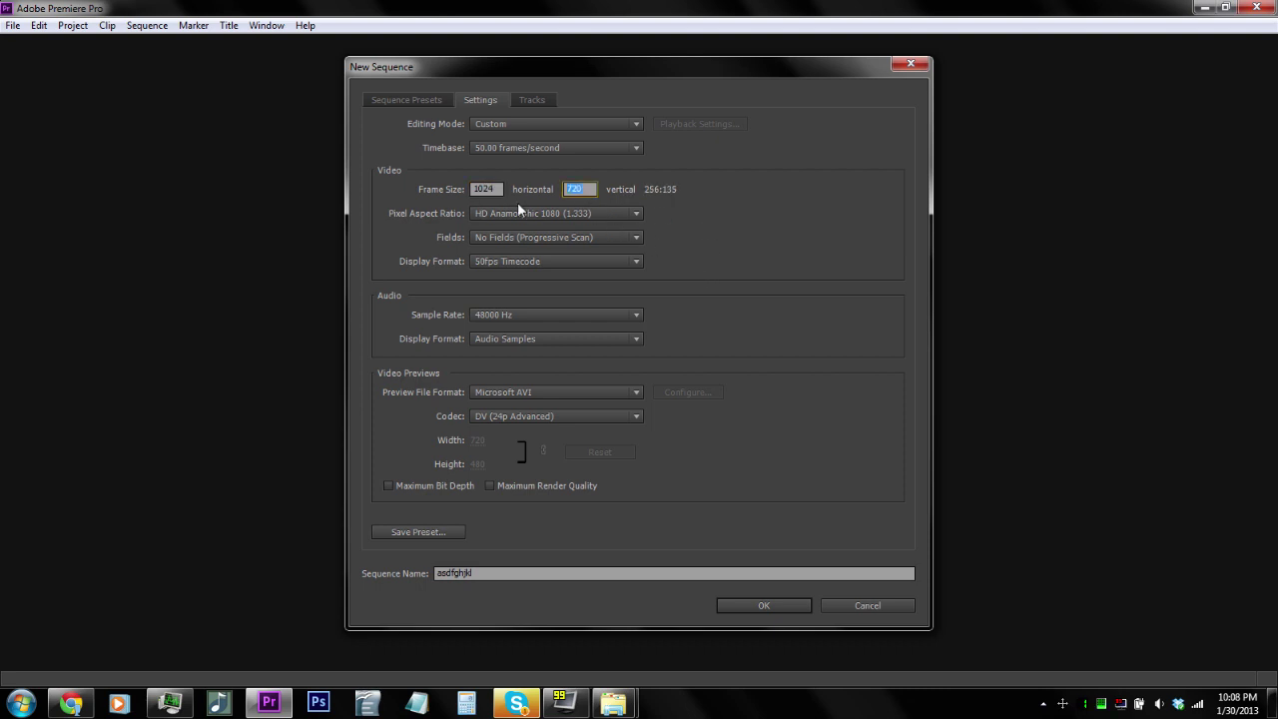
pyautogui.write('768')
pyautogui.click(785, 218)
# Look through the available pixel aspect ratio options, keeping HD Anamorphic 1080 (1.333)
pyautogui.click(639, 213)
pyautogui.click(780, 204)
pyautogui.click(645, 213)
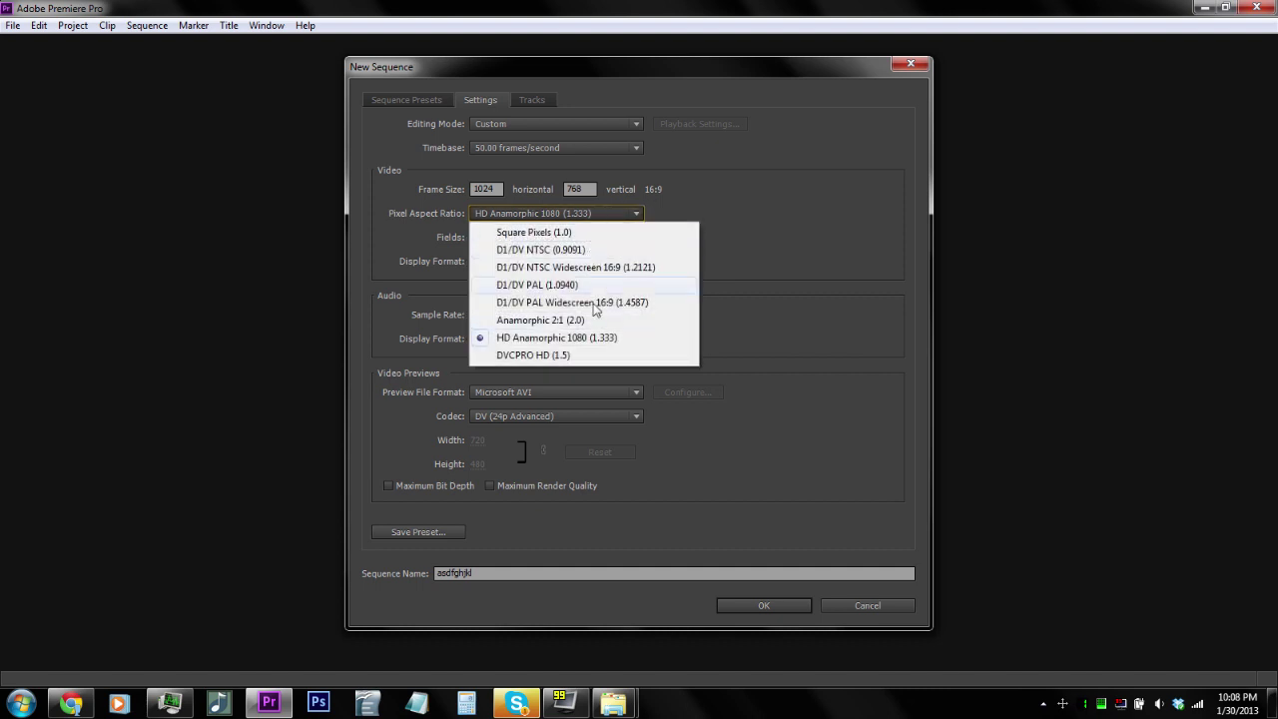
pyautogui.click(770, 262)
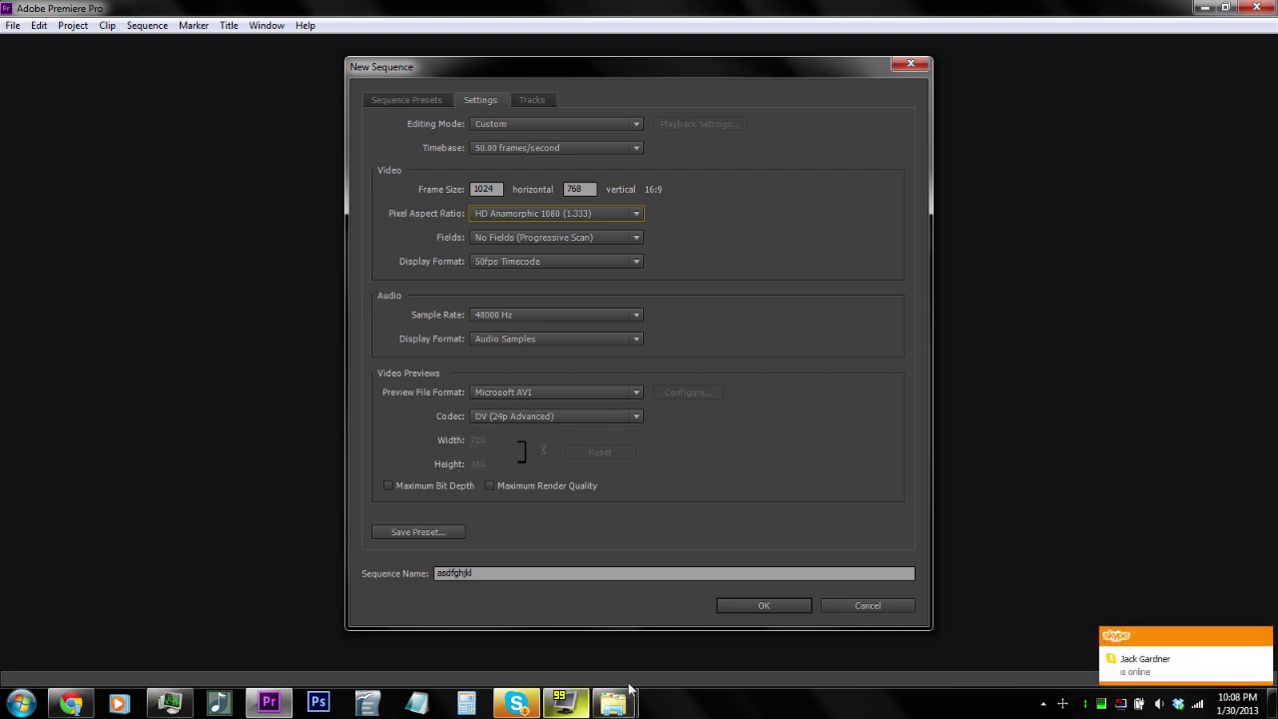
pyautogui.click(716, 614)
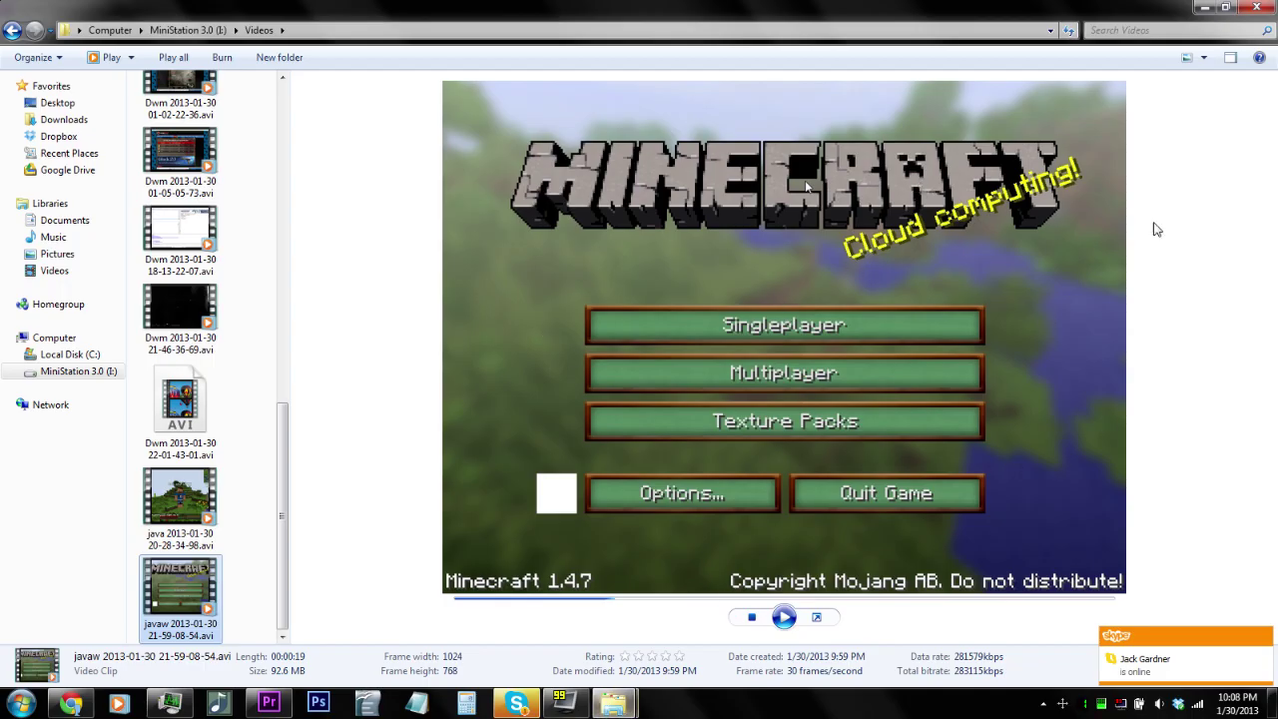
pyautogui.click(215, 315)
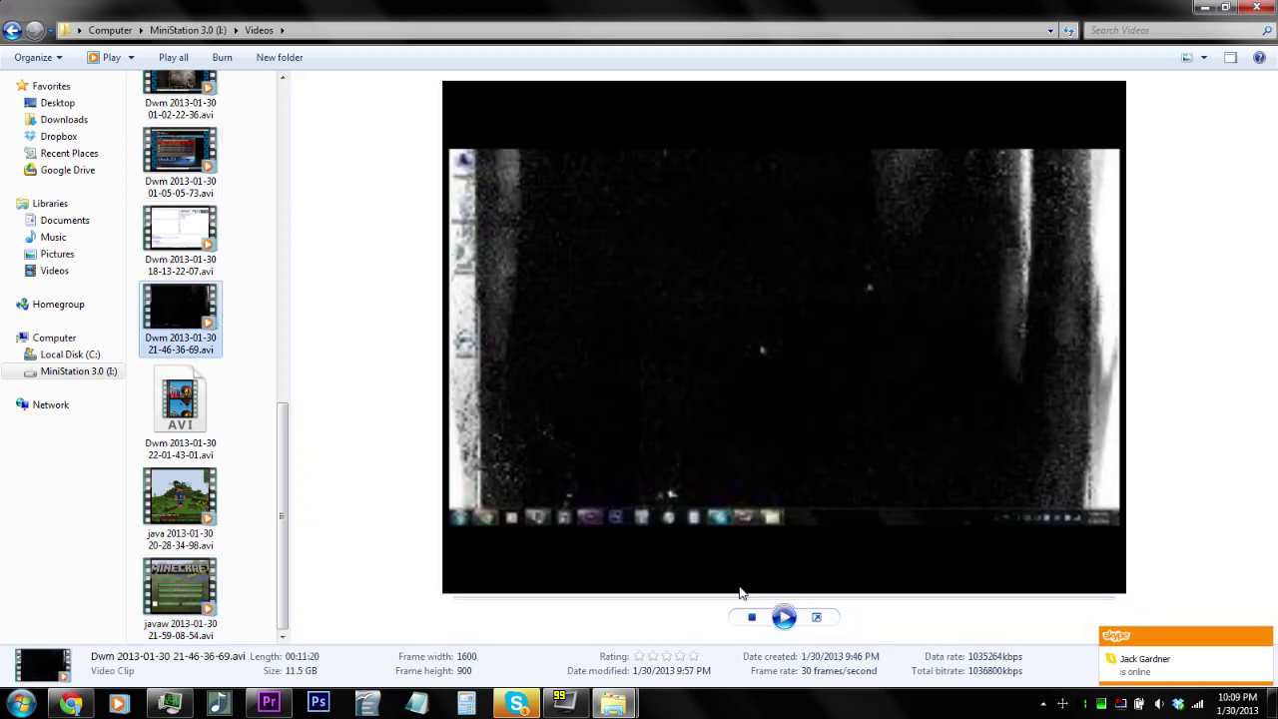
pyautogui.click(269, 702)
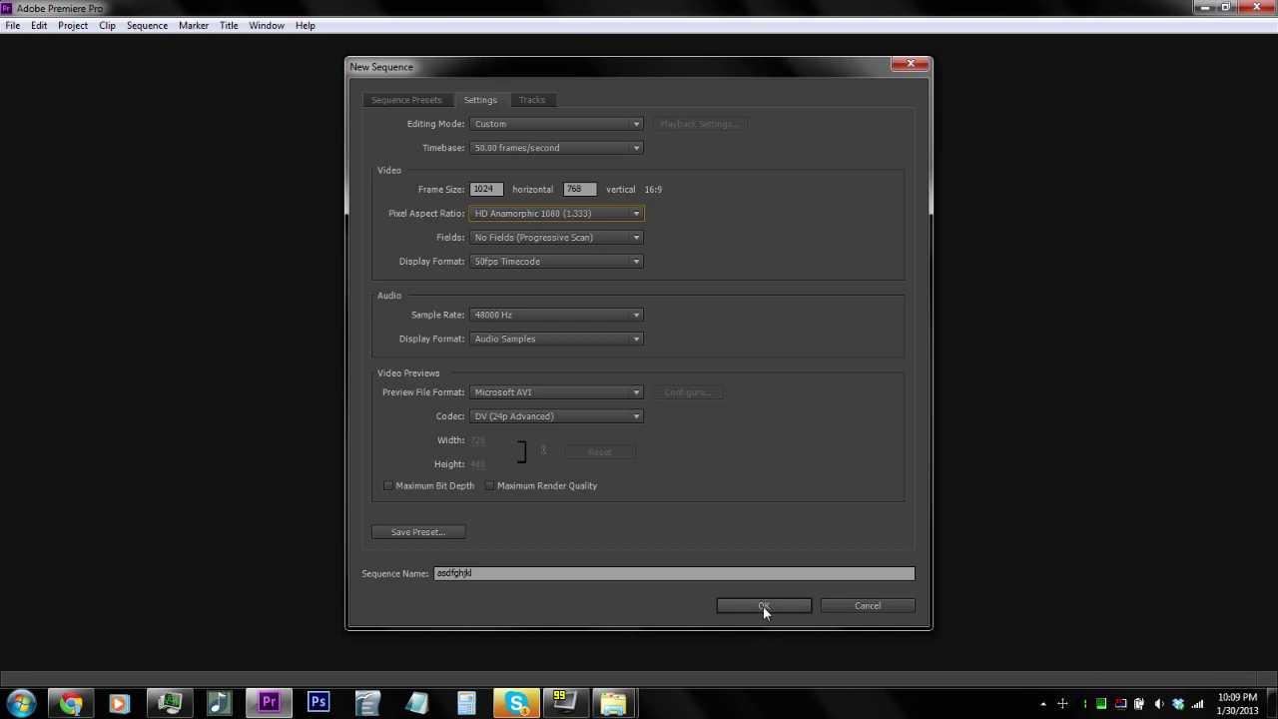
pyautogui.click(865, 605)
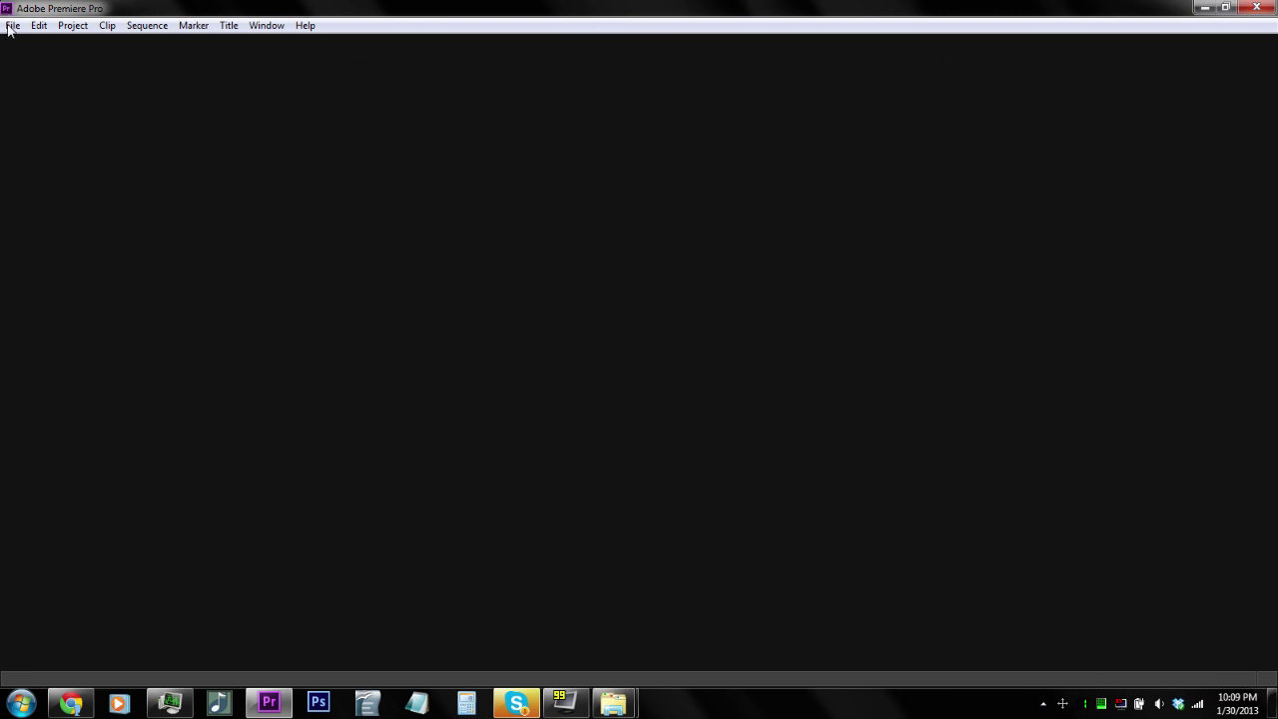
pyautogui.click(13, 25)
pyautogui.moveTo(13, 25)
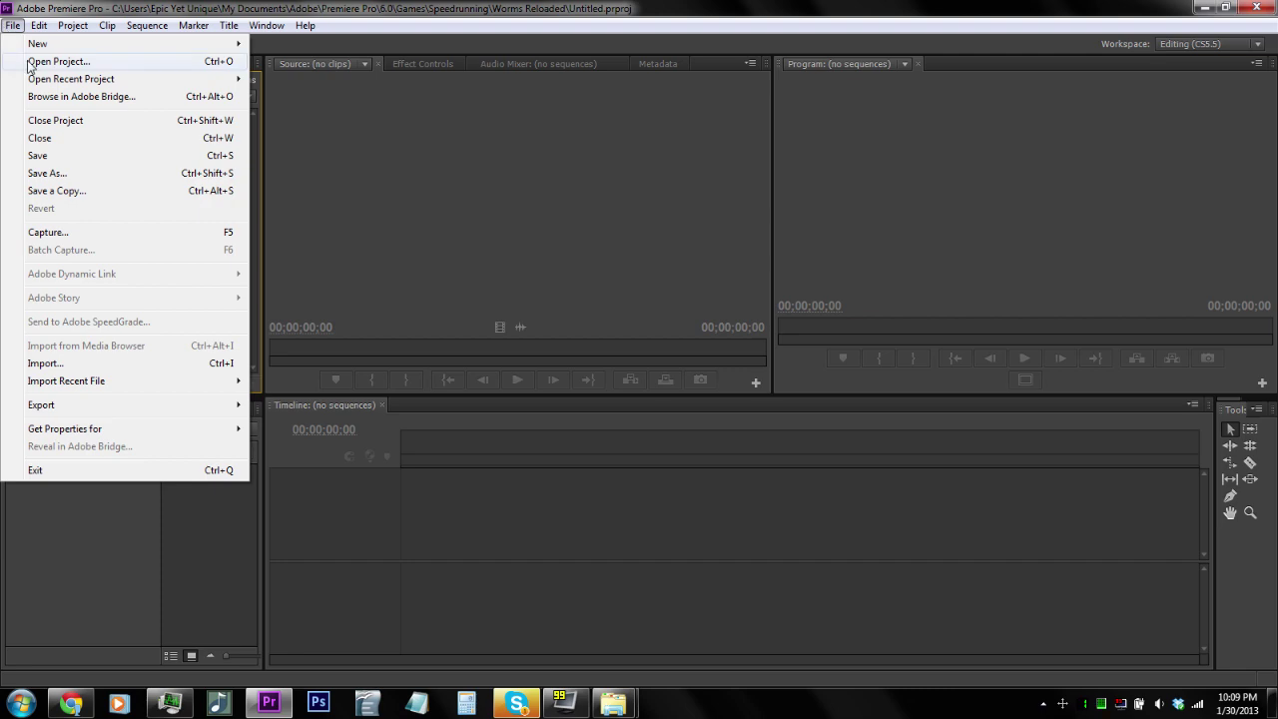
pyautogui.click(58, 60)
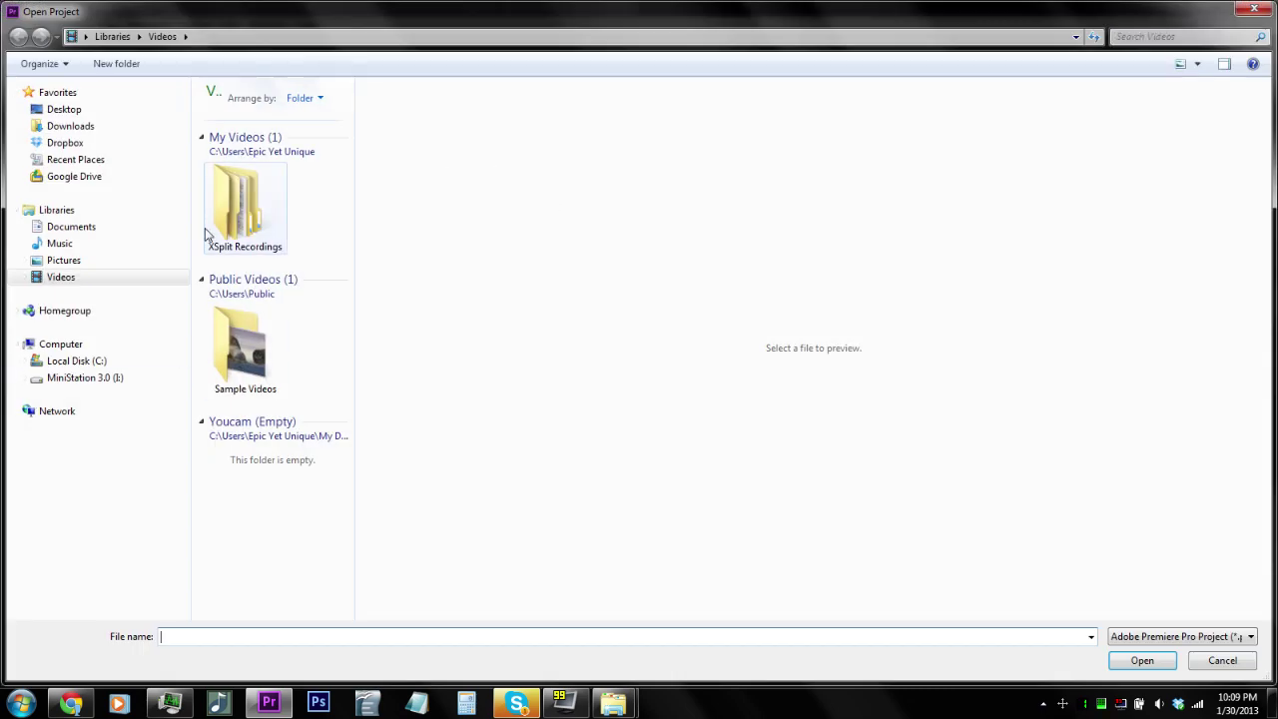
pyautogui.click(87, 225)
pyautogui.doubleClick(277, 158)
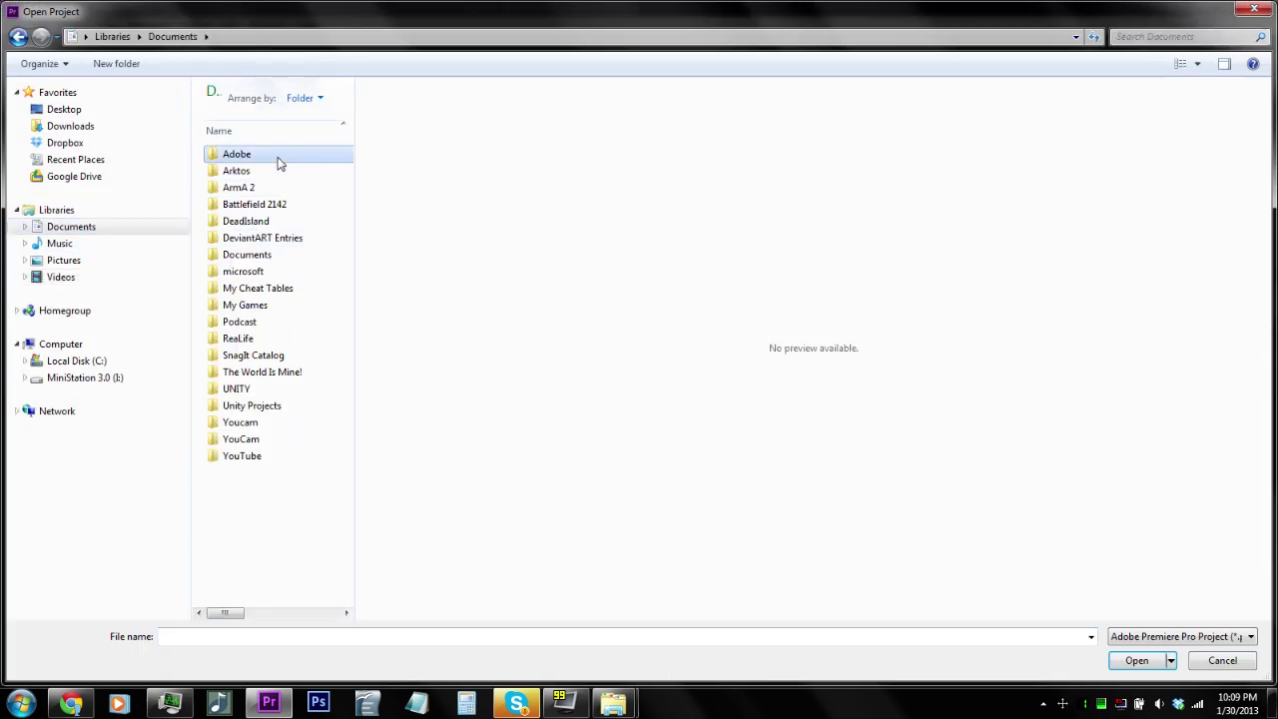
pyautogui.doubleClick(279, 157)
pyautogui.doubleClick(280, 160)
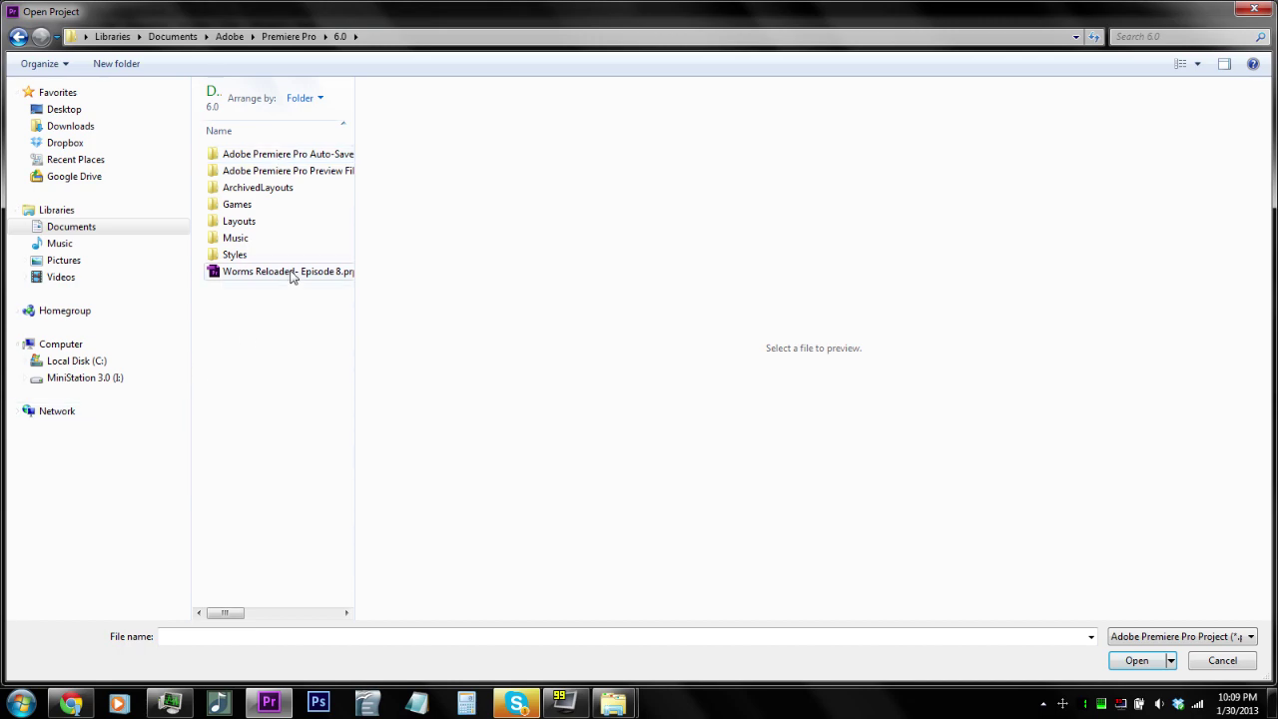
pyautogui.click(1255, 11)
# Open the recent project Premiere Pro Tutorial.prproj from the welcome screen
pyautogui.click(1202, 8)
pyautogui.click(268, 703)
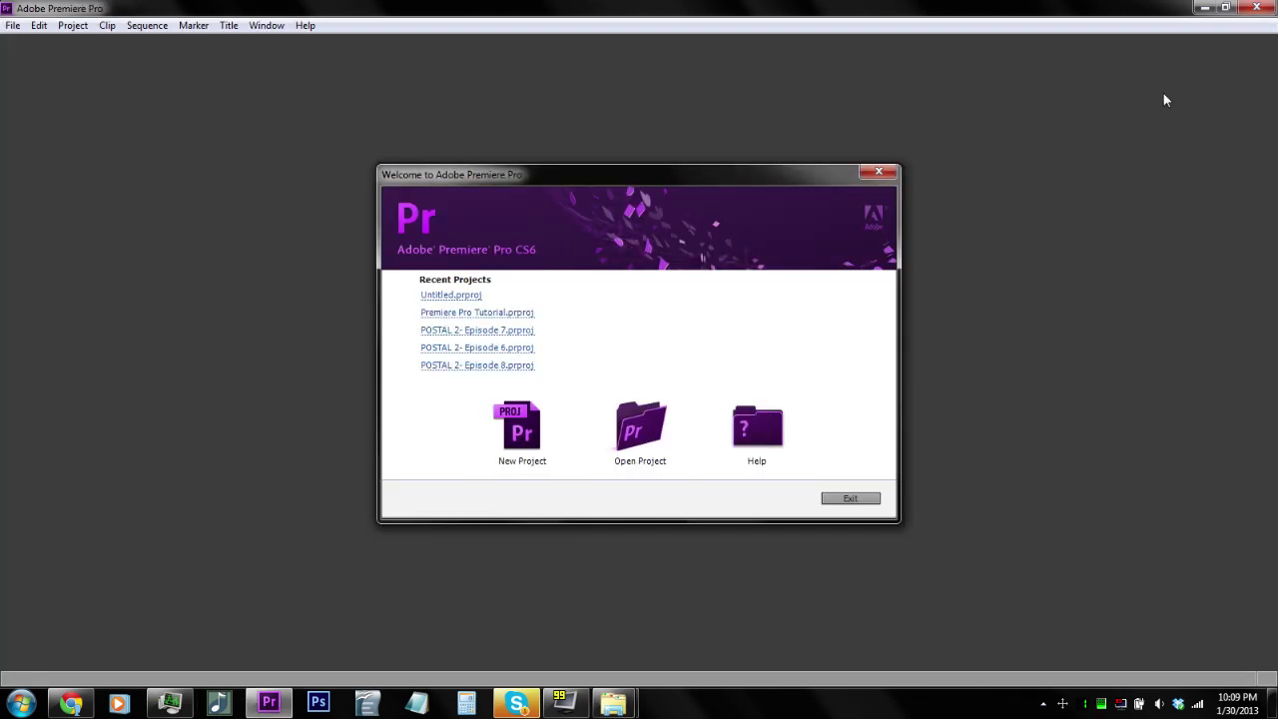
pyautogui.click(479, 317)
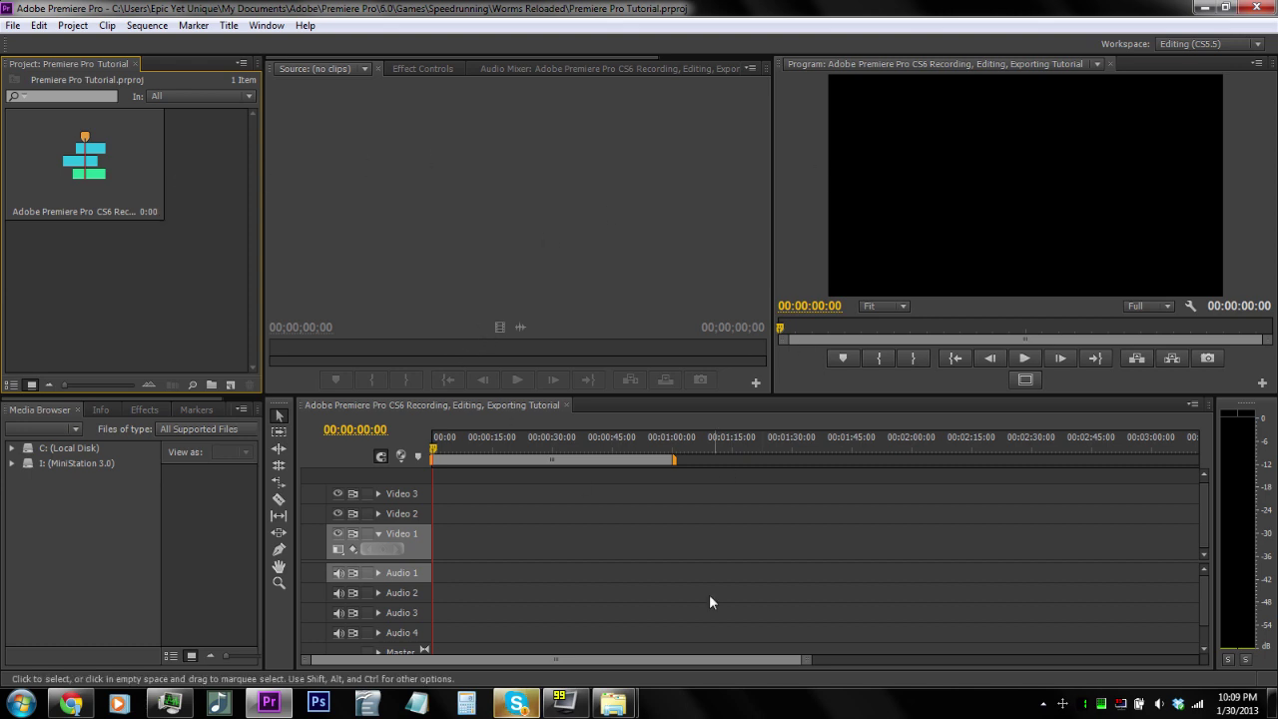
pyautogui.moveTo(635, 707)
pyautogui.click(659, 614)
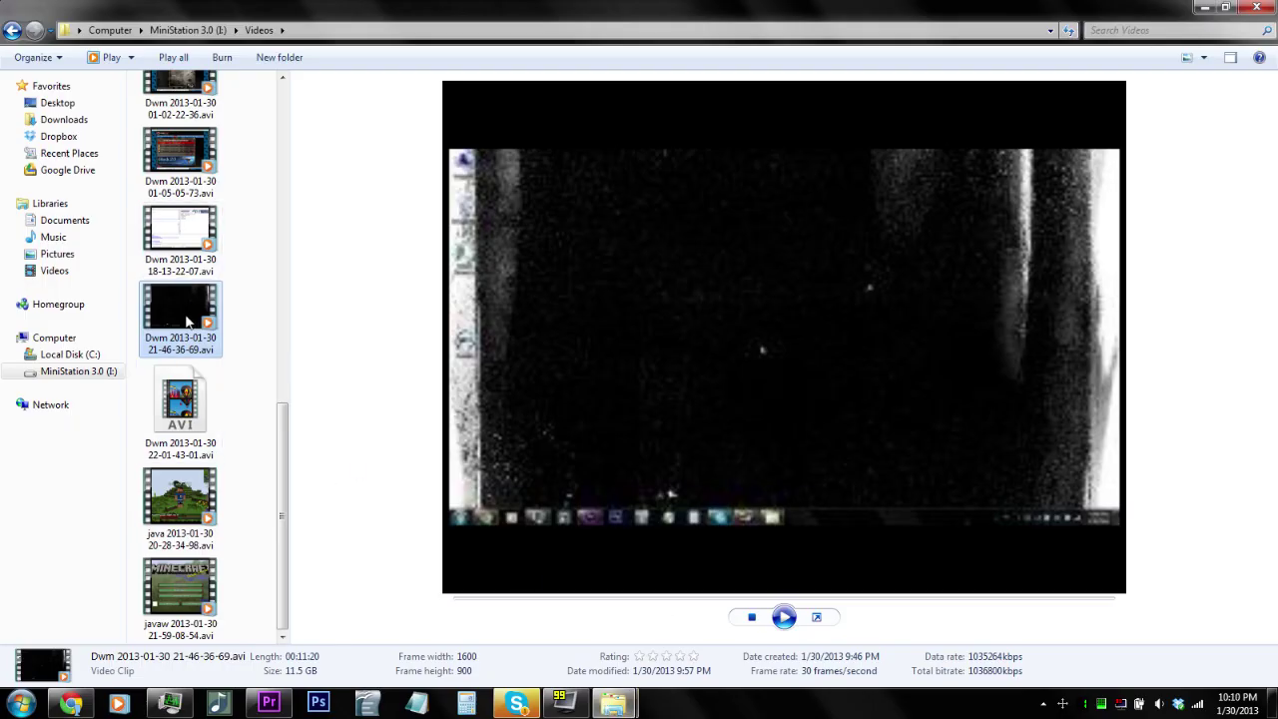
pyautogui.click(195, 591)
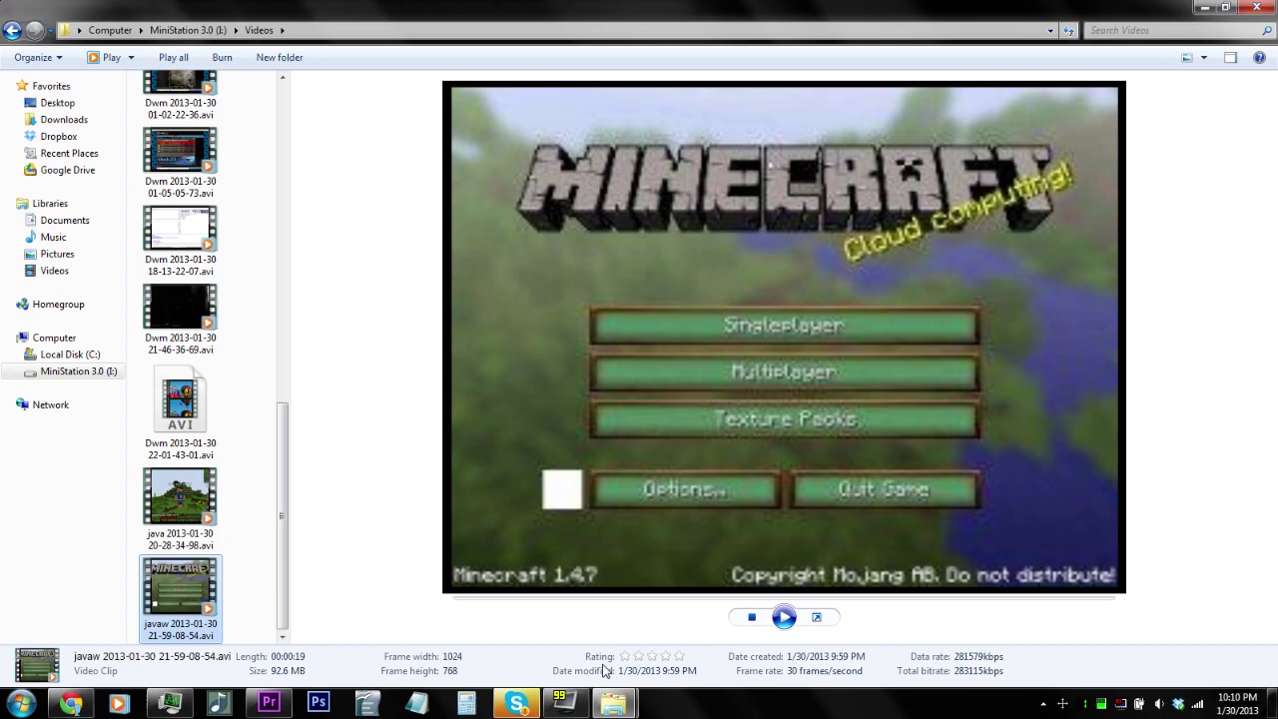
pyautogui.click(268, 703)
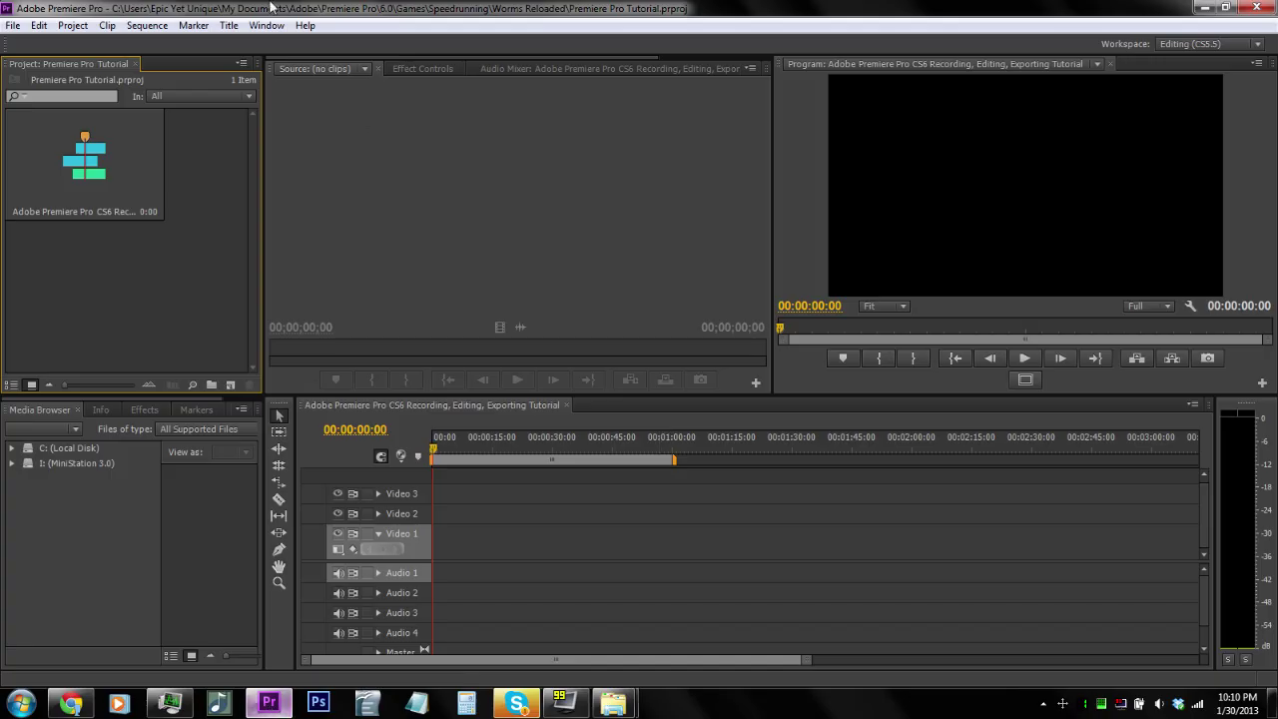
pyautogui.click(12, 27)
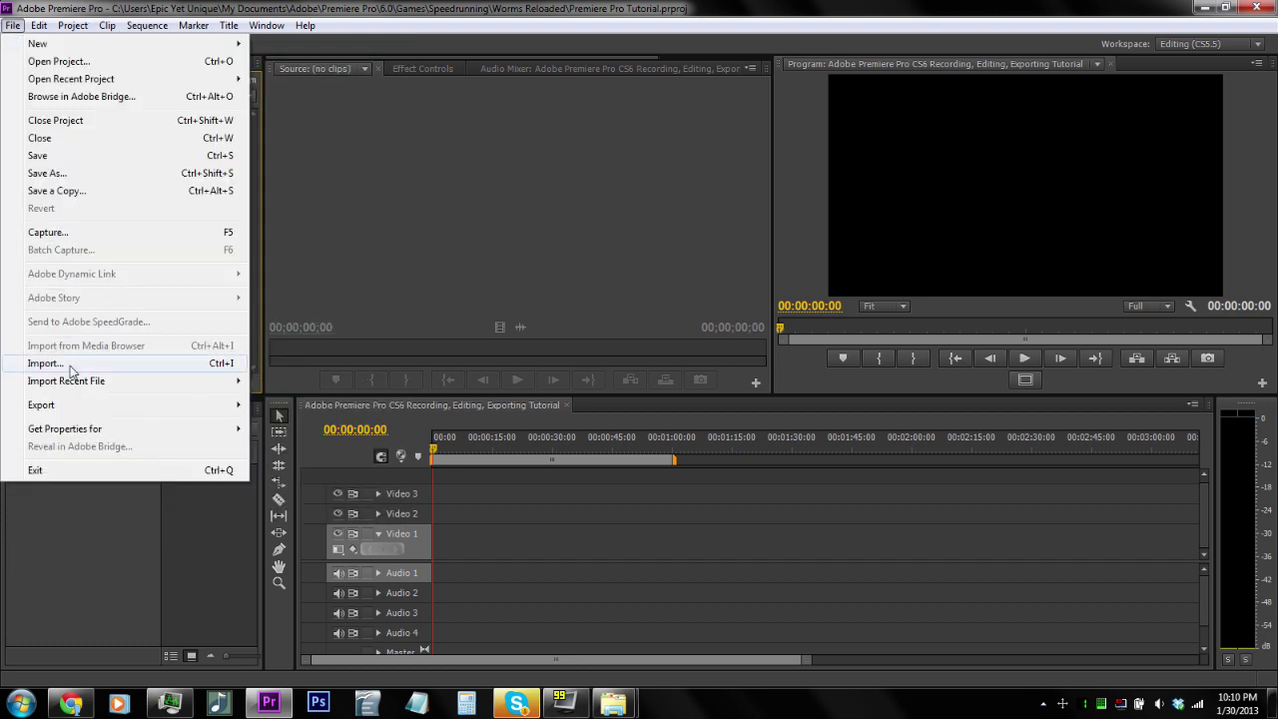
pyautogui.click(644, 528)
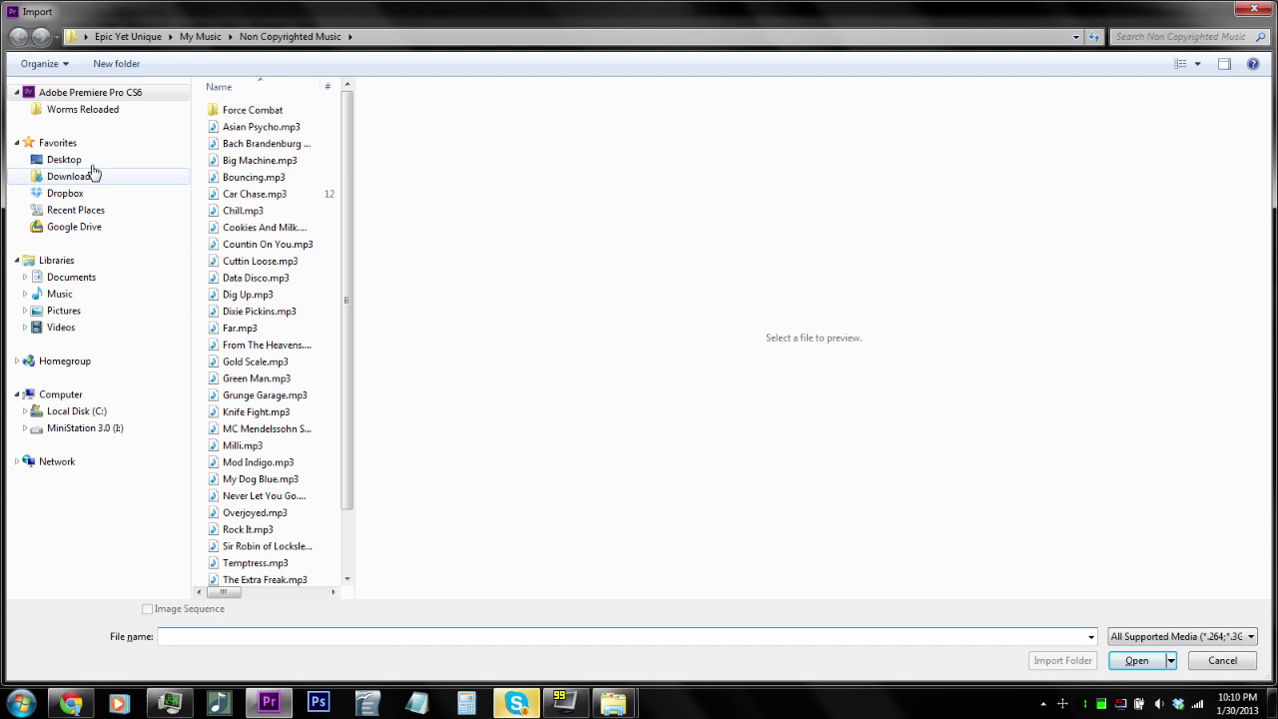
pyautogui.click(135, 426)
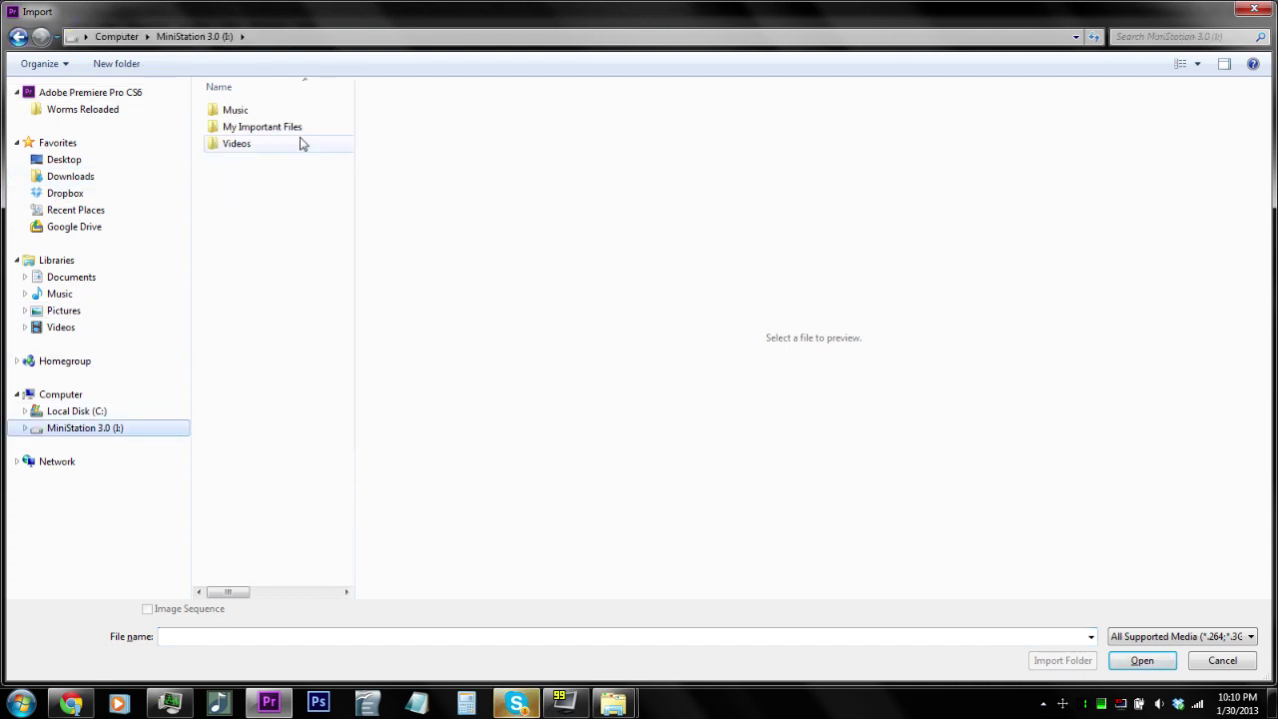
pyautogui.doubleClick(303, 146)
pyautogui.scroll(-10, 345, 146)
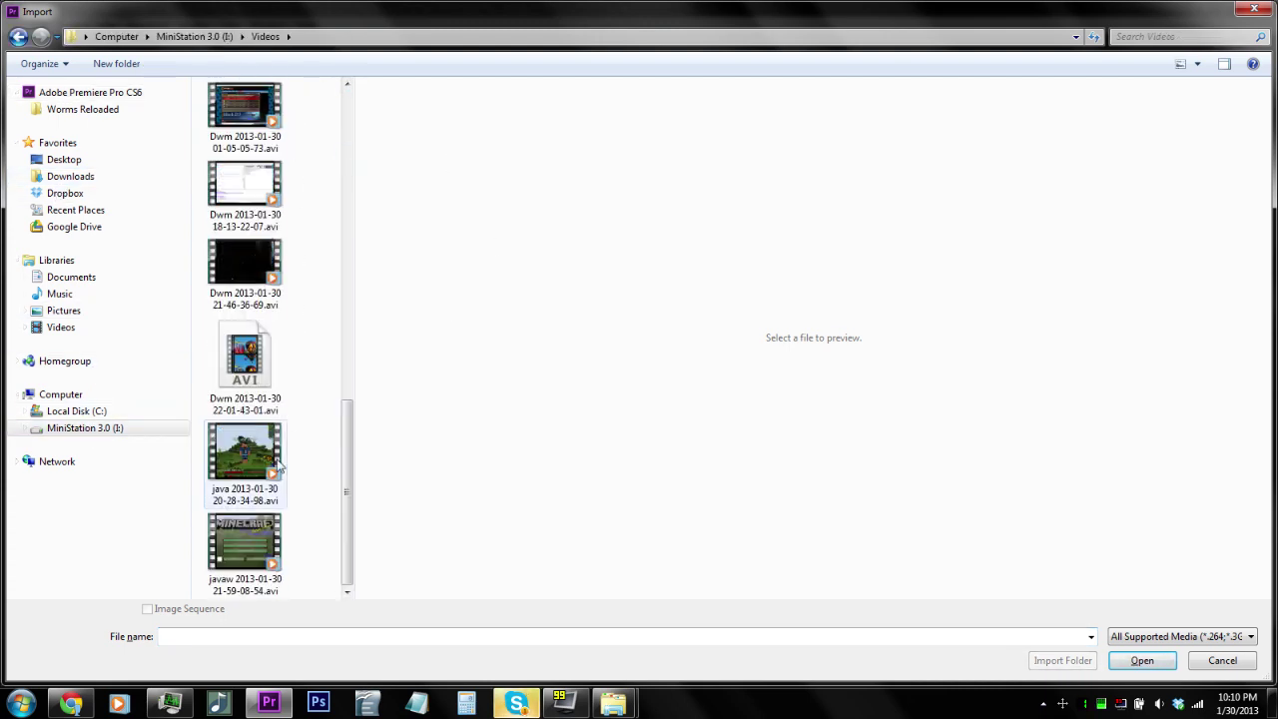
pyautogui.click(247, 529)
pyautogui.click(1141, 661)
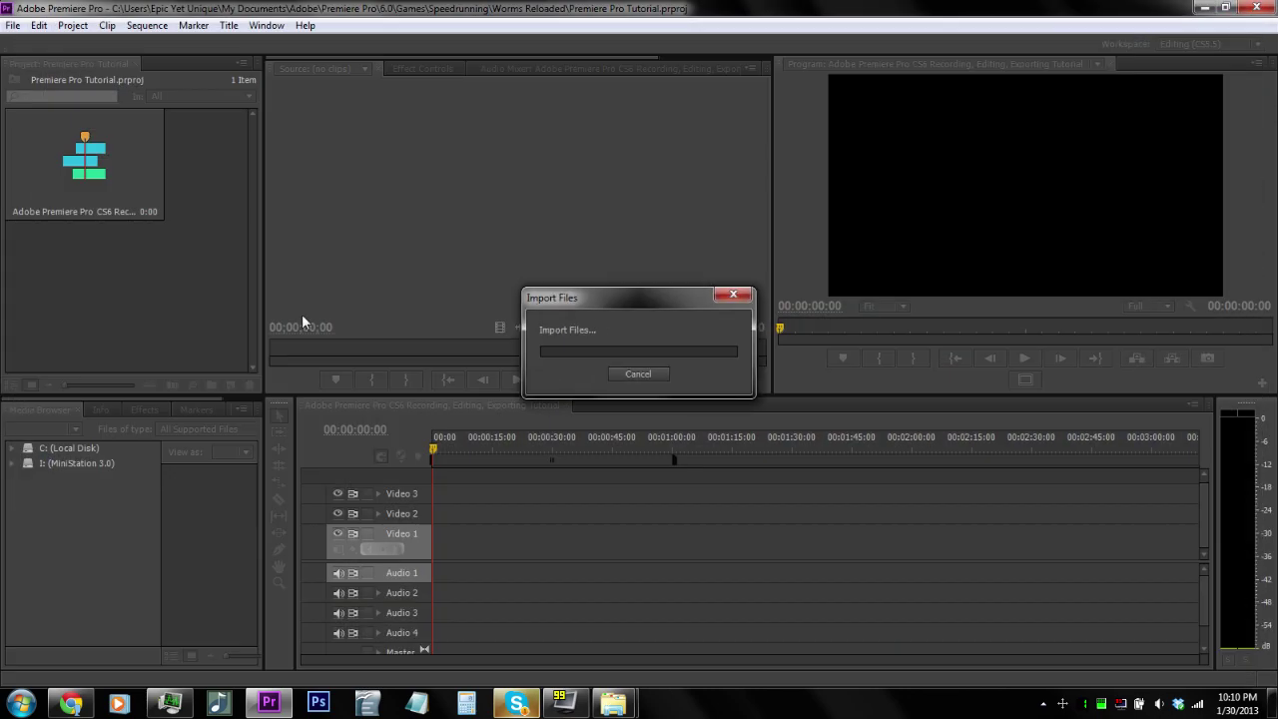
pyautogui.doubleClick(135, 199)
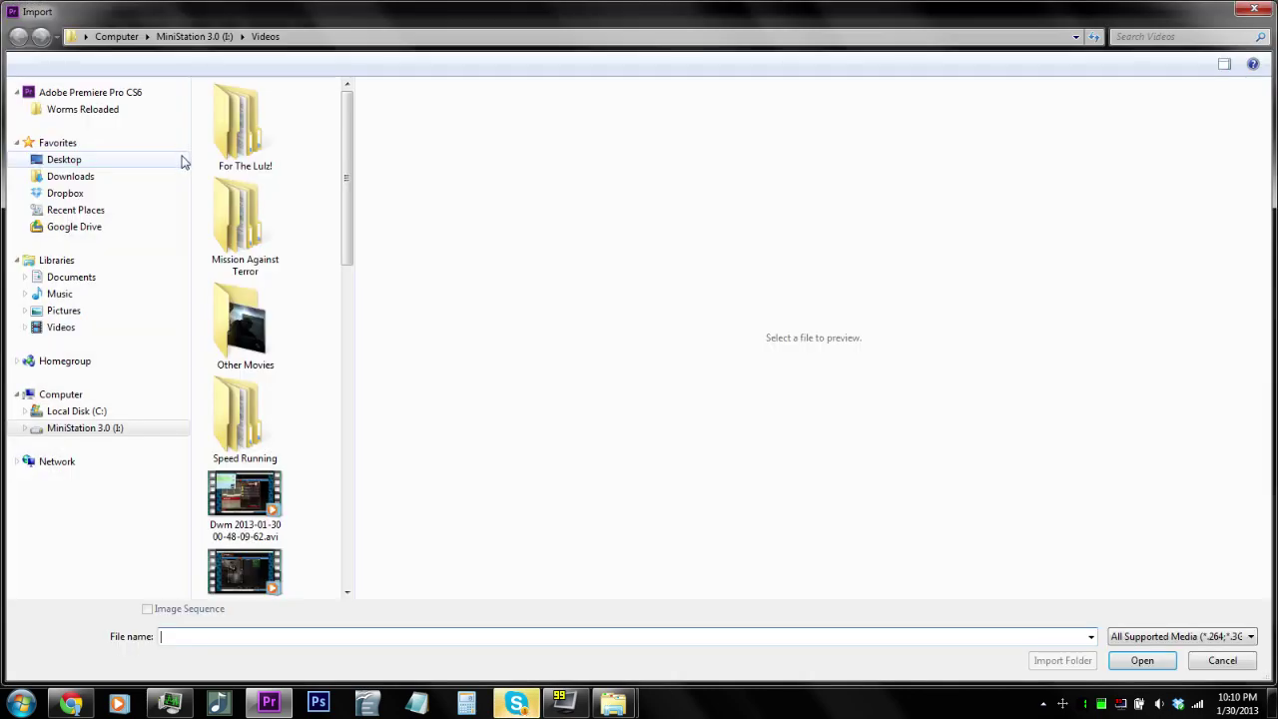
pyautogui.press('Escape')
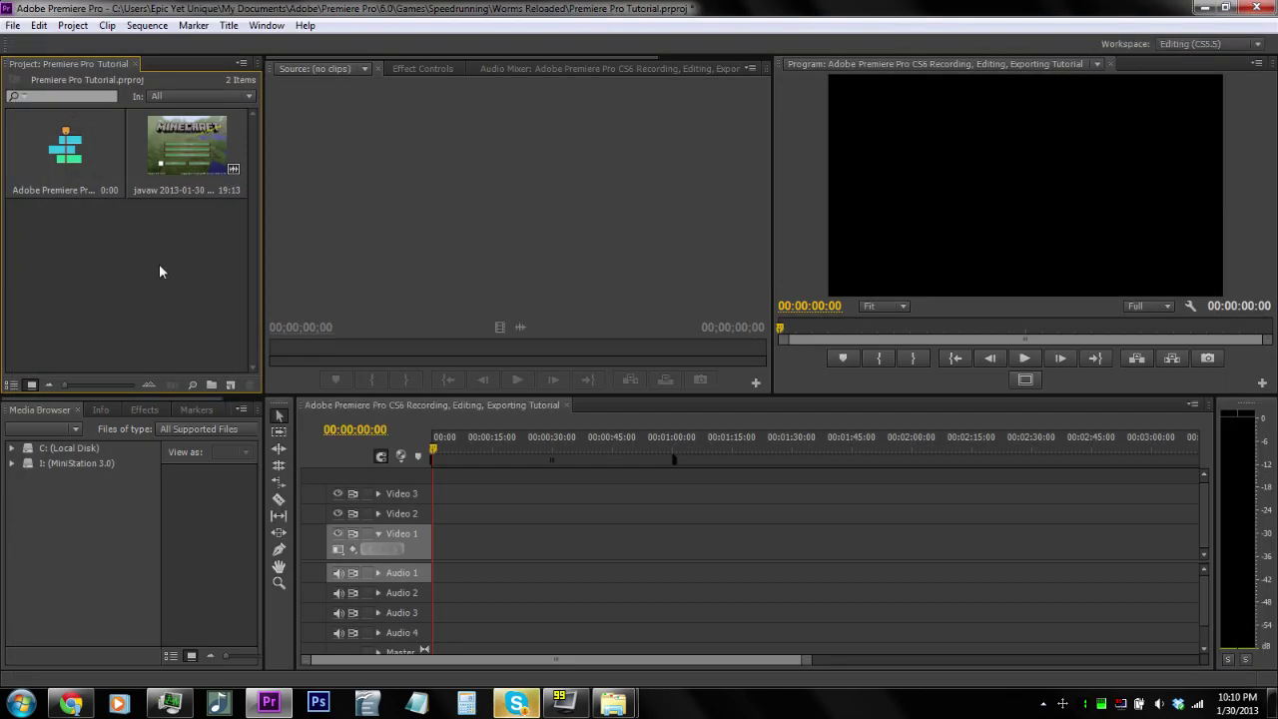
pyautogui.doubleClick(158, 263)
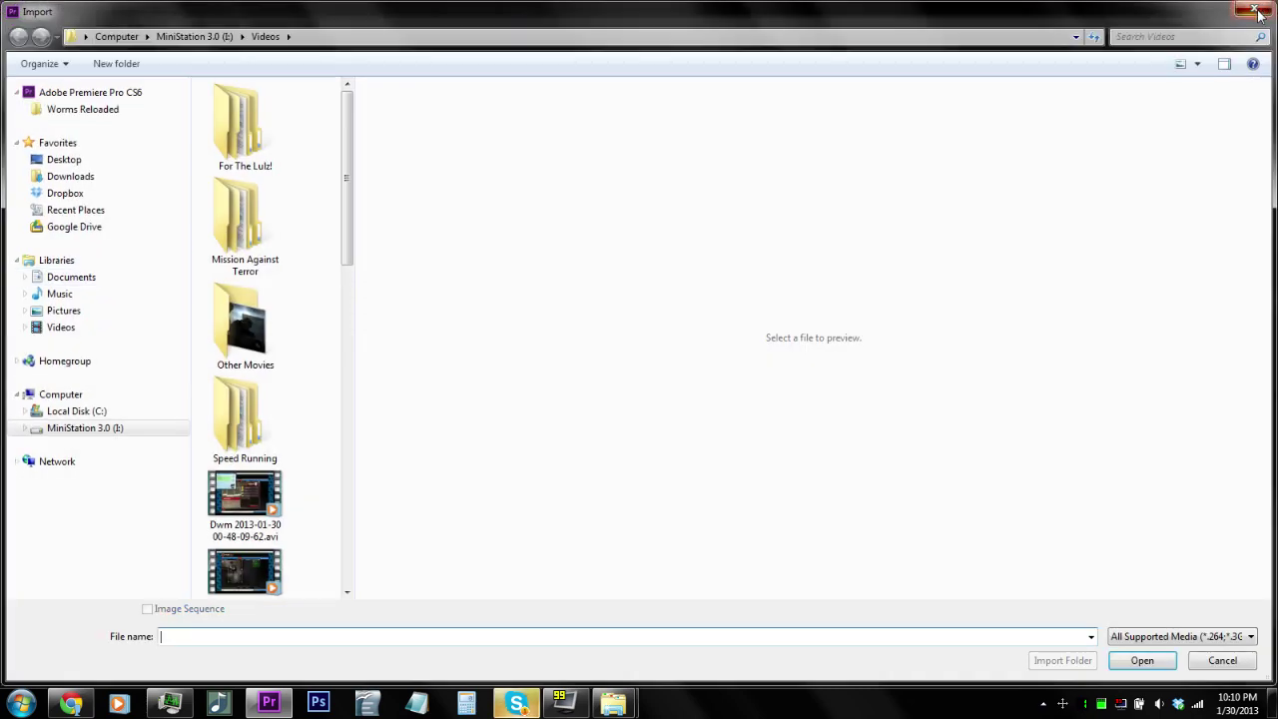
pyautogui.press('Escape')
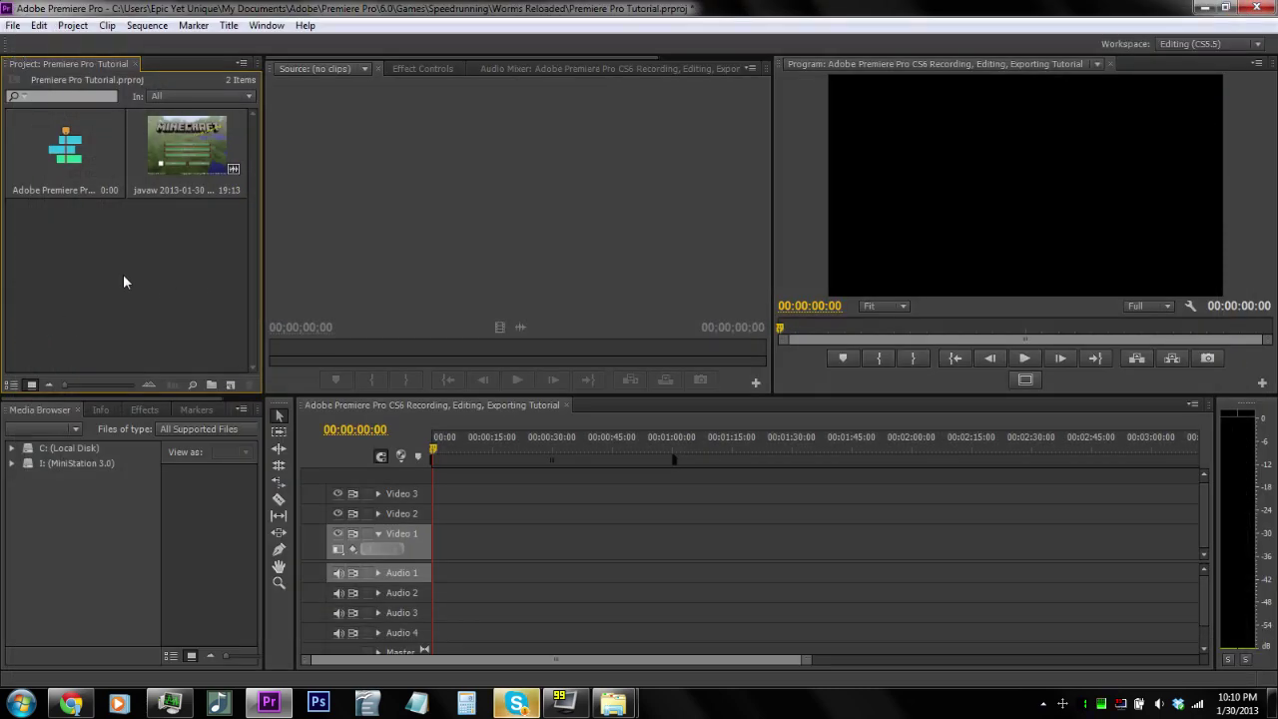
# Place the imported javaw clip at the start of the Video 1 track in the timeline
pyautogui.click(167, 165)
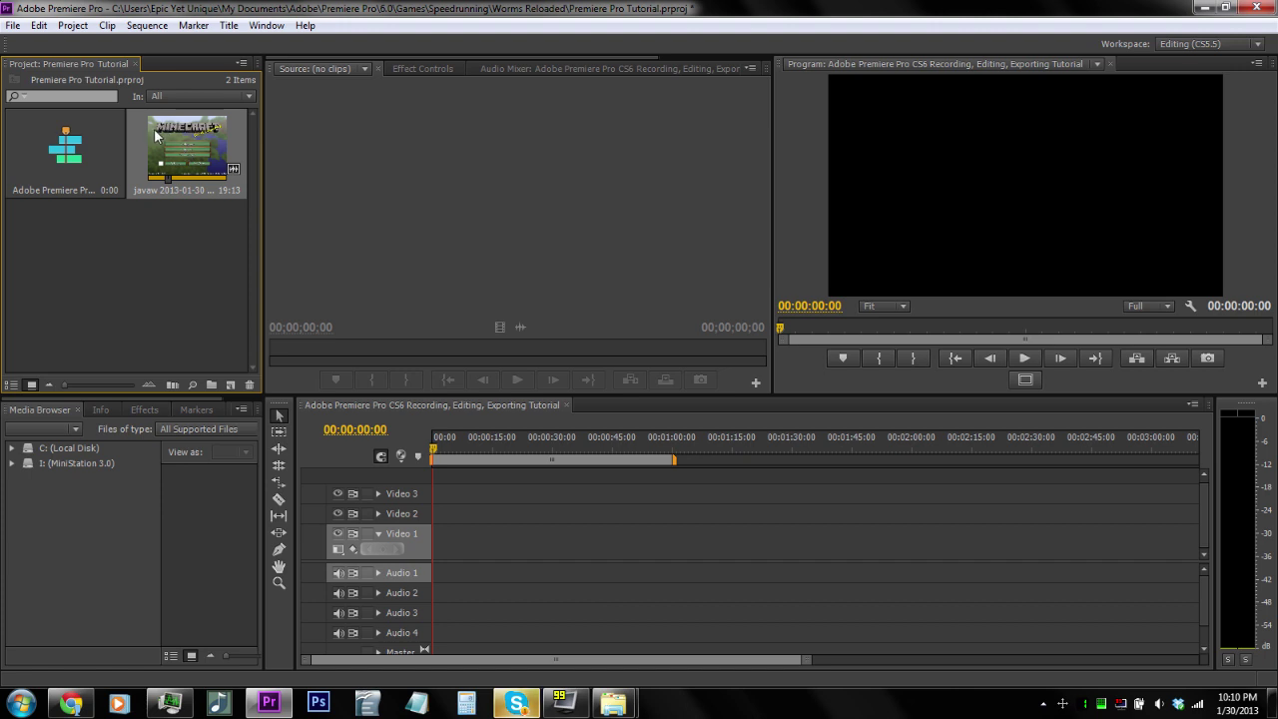
pyautogui.moveTo(154, 132); pyautogui.dragTo(433, 539)
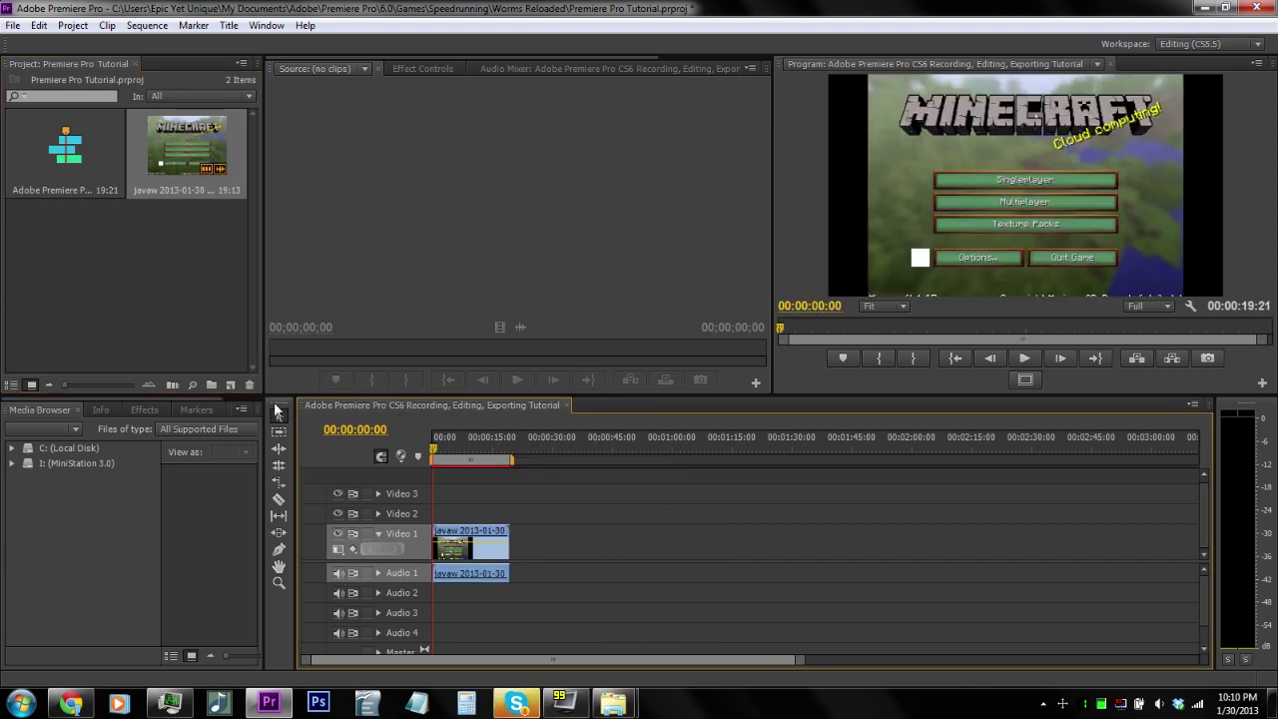
# Dock the Tools panel in the audio meters' frame beside the timeline and close the panel
pyautogui.moveTo(1250, 409); pyautogui.dragTo(1250, 409)
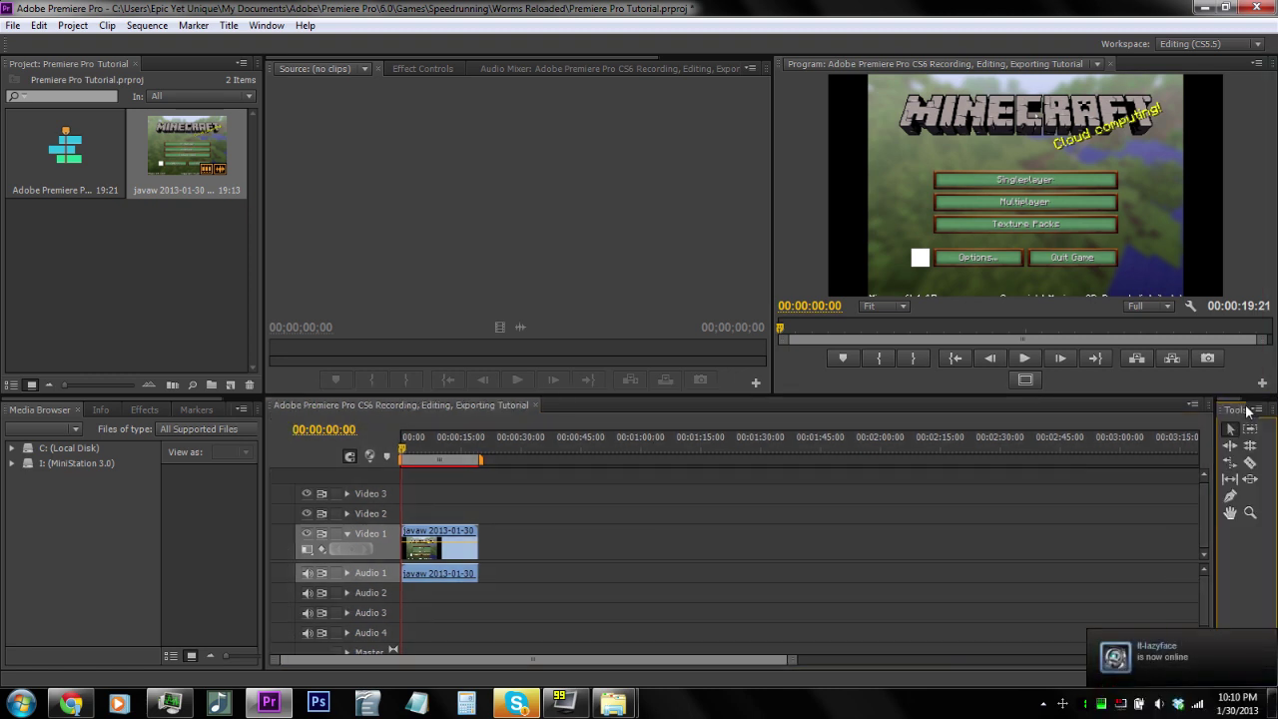
pyautogui.click(1254, 410)
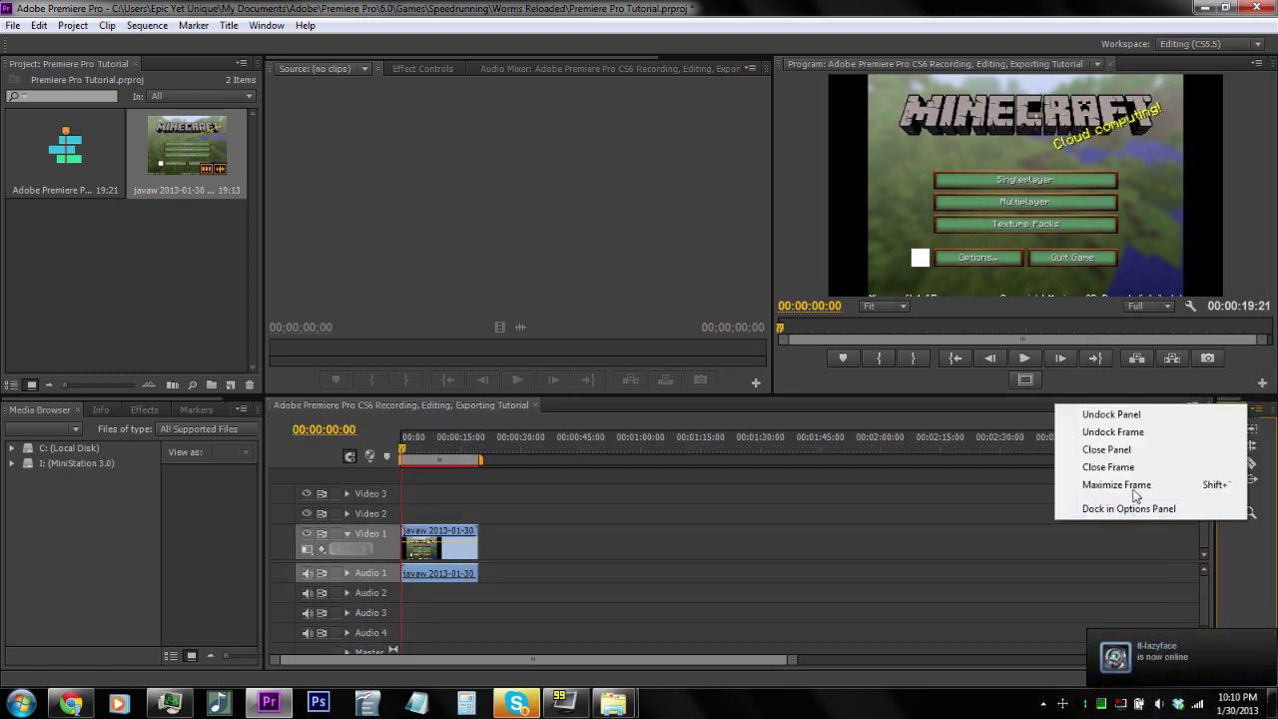
pyautogui.click(1126, 449)
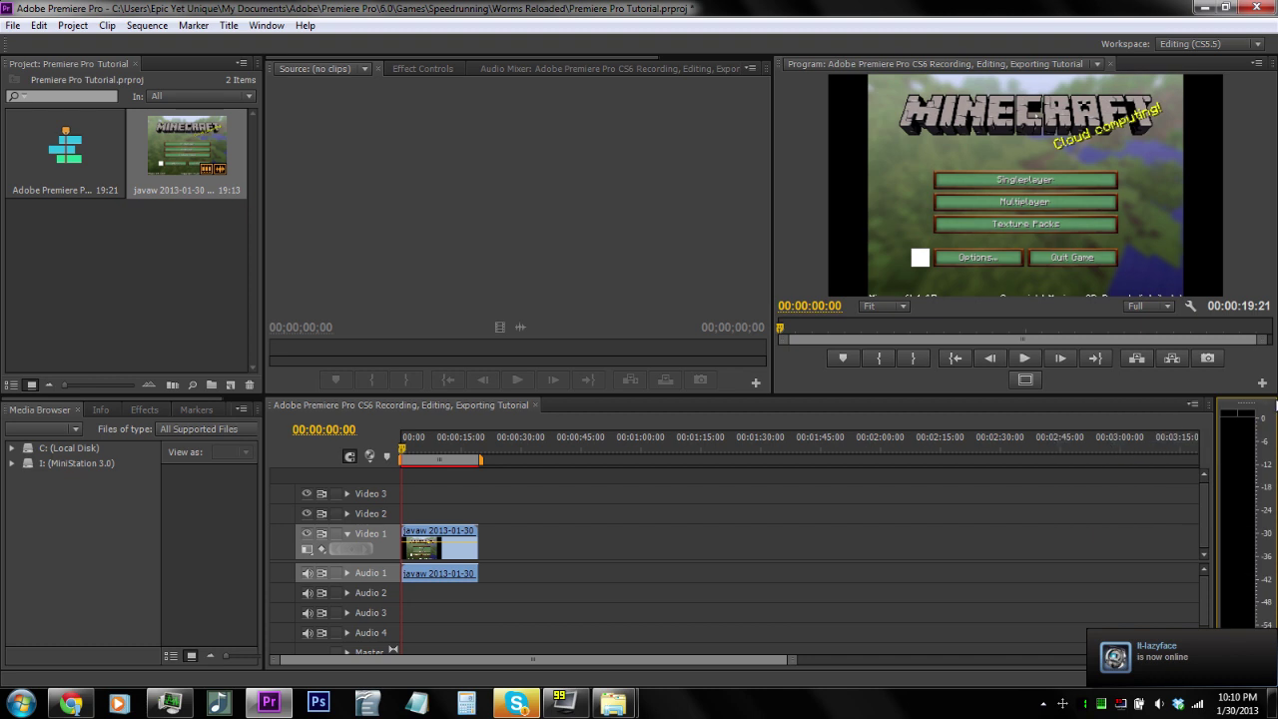
pyautogui.click(1248, 407)
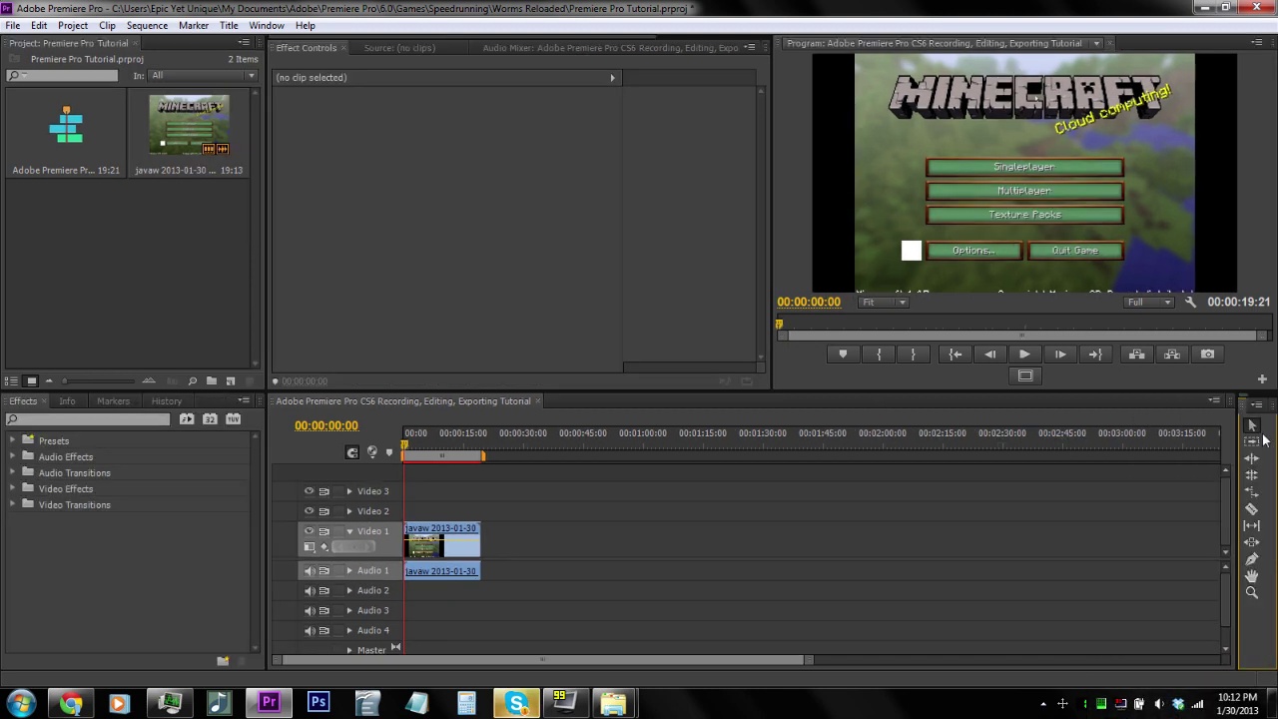
pyautogui.click(793, 130)
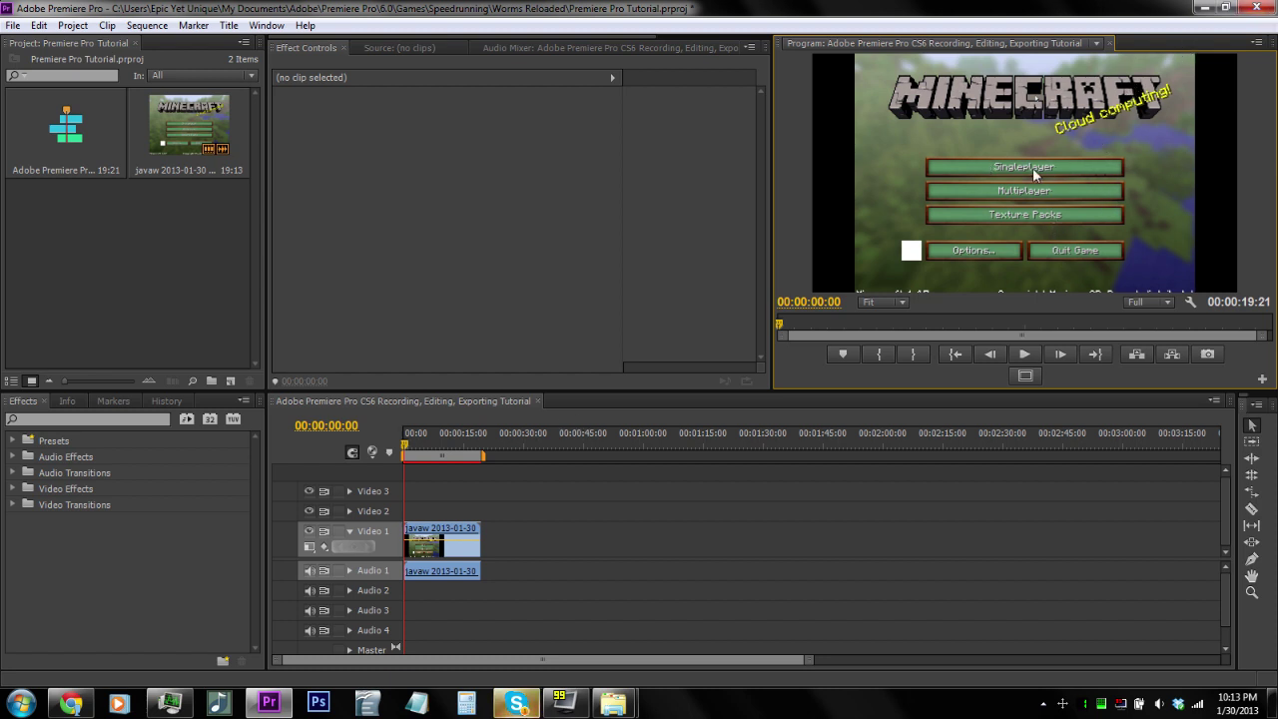
# Play the start of the sequence, and set the javaw clip's scale height to 94 and scale width to 125 with uniform scaling off
pyautogui.click(1025, 354)
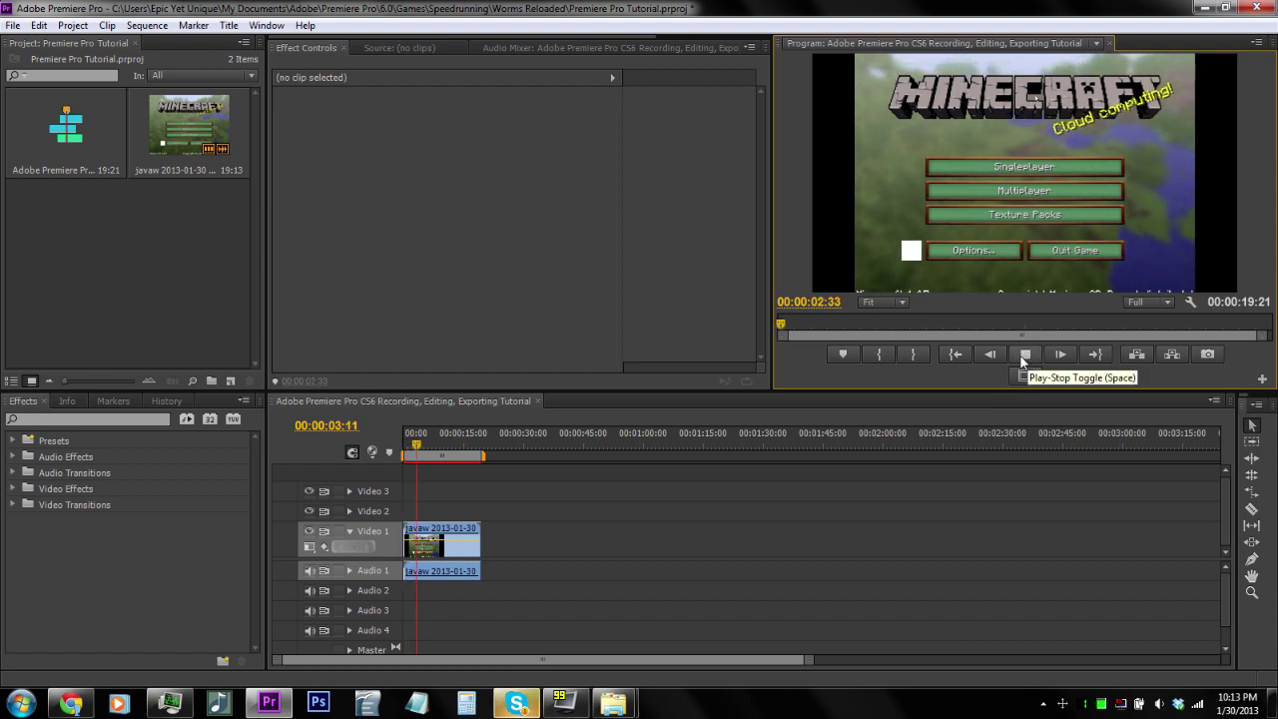
pyautogui.click(1025, 357)
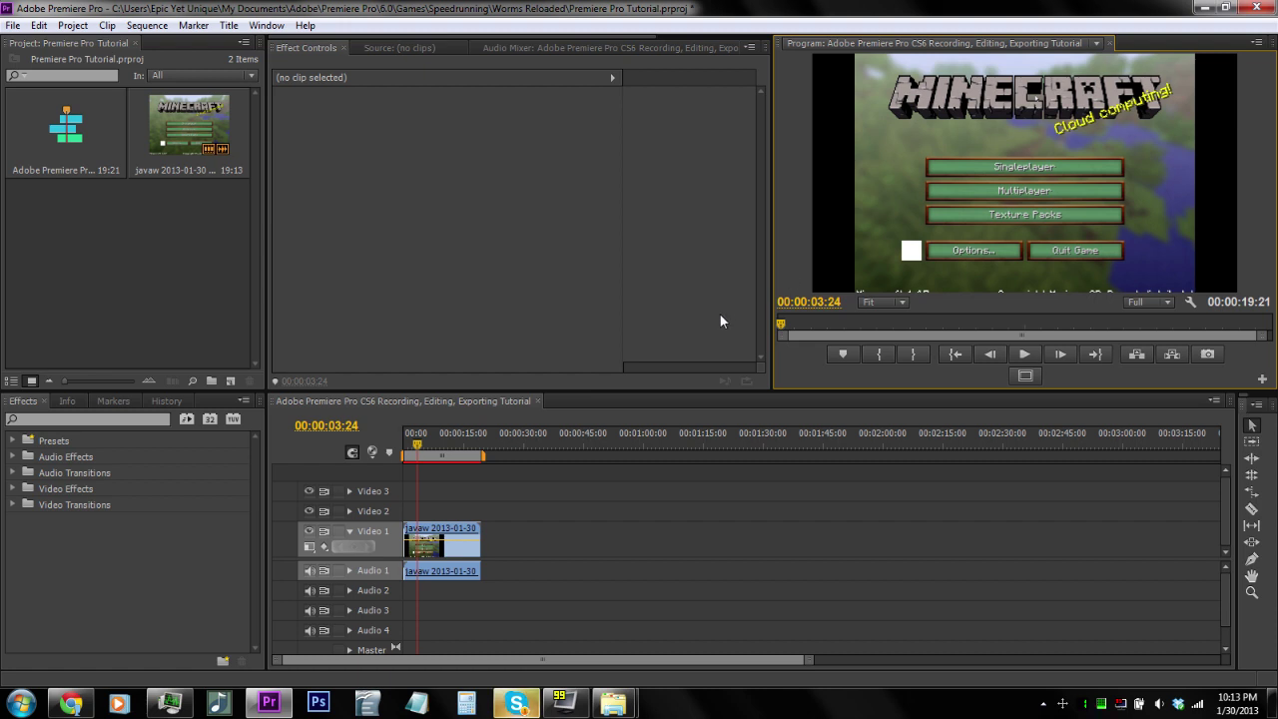
pyautogui.click(451, 537)
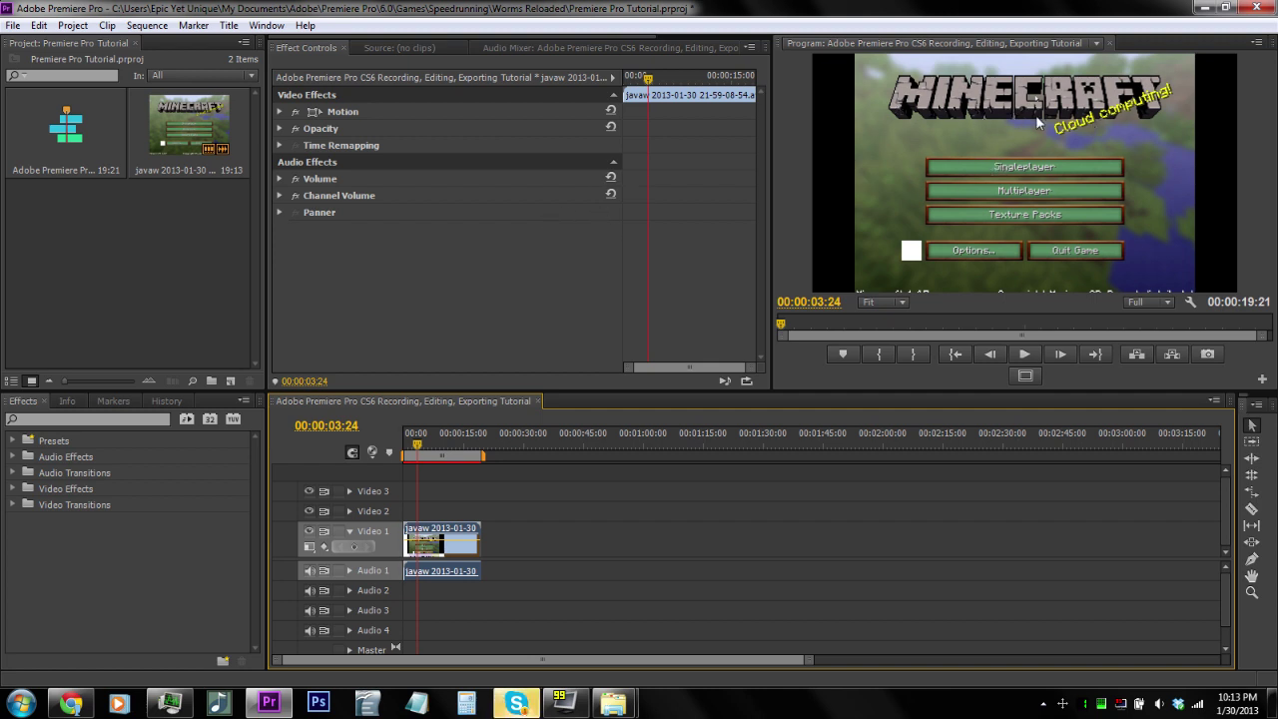
pyautogui.click(278, 112)
pyautogui.click(449, 181)
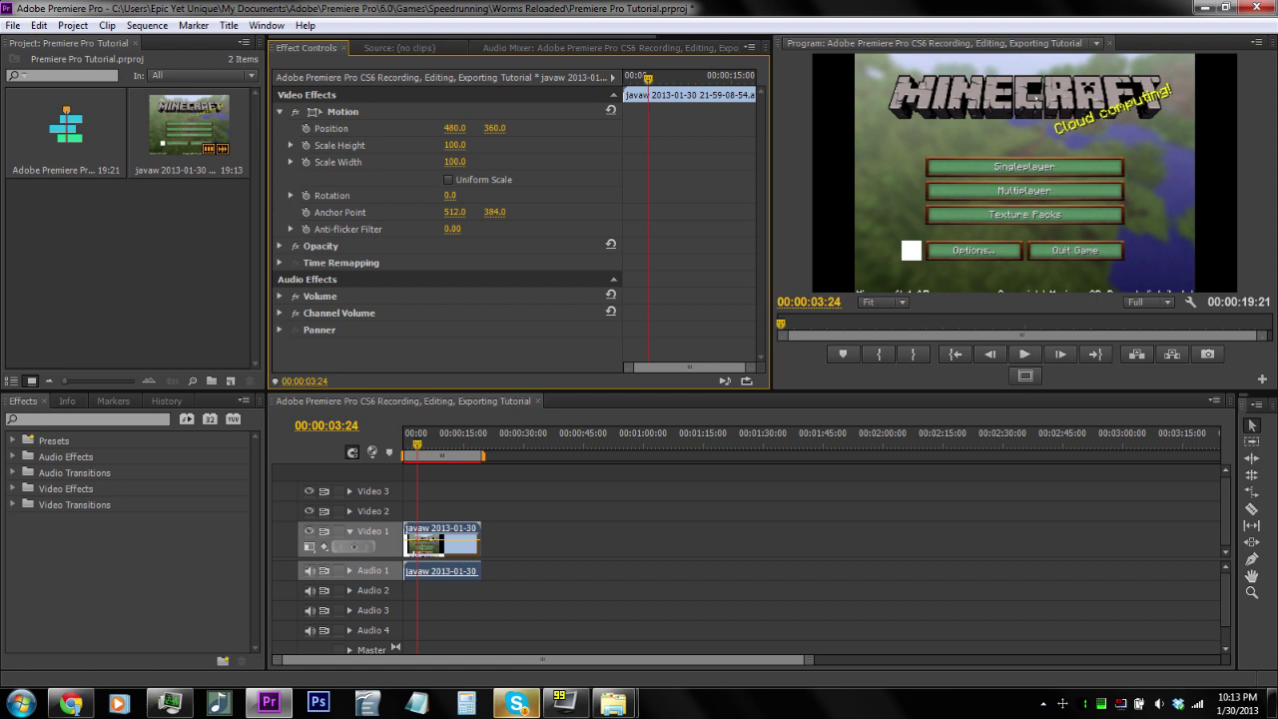
pyautogui.moveTo(453, 145)
pyautogui.mouseDown()
pyautogui.moveTo(429, 144)
pyautogui.moveTo(441, 144)
pyautogui.mouseUp()
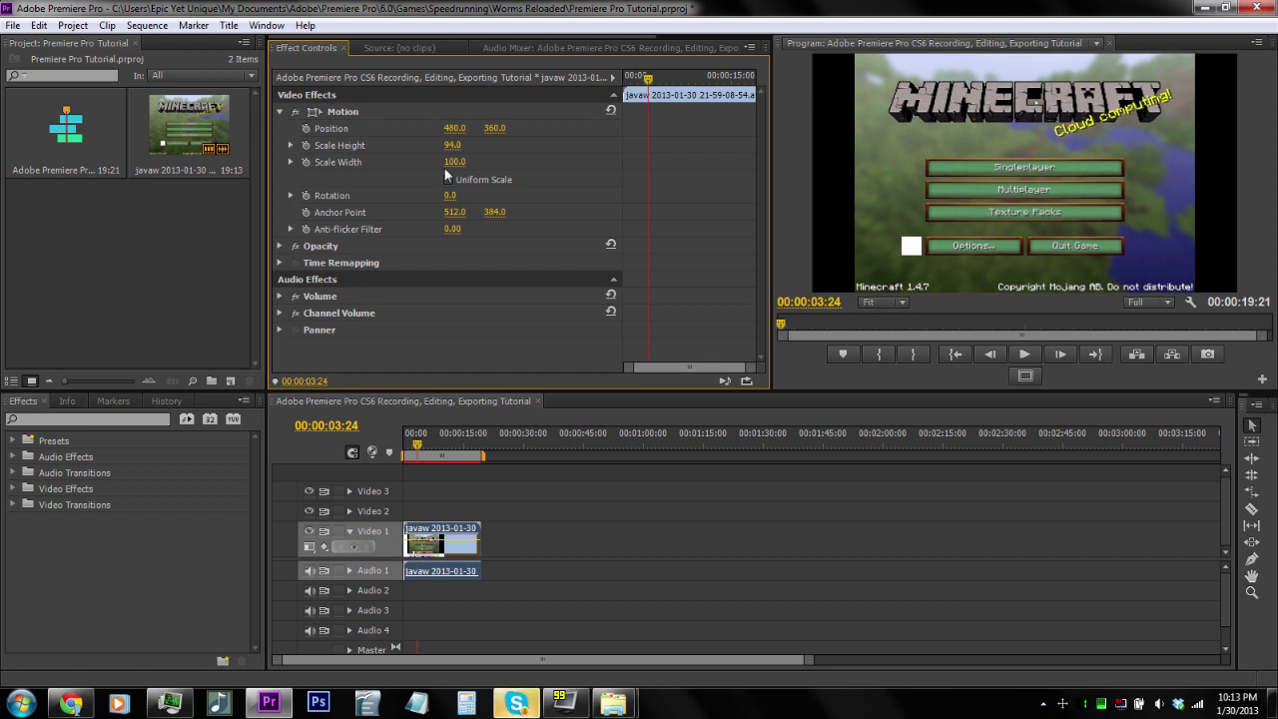
pyautogui.moveTo(454, 161); pyautogui.dragTo(490, 162)
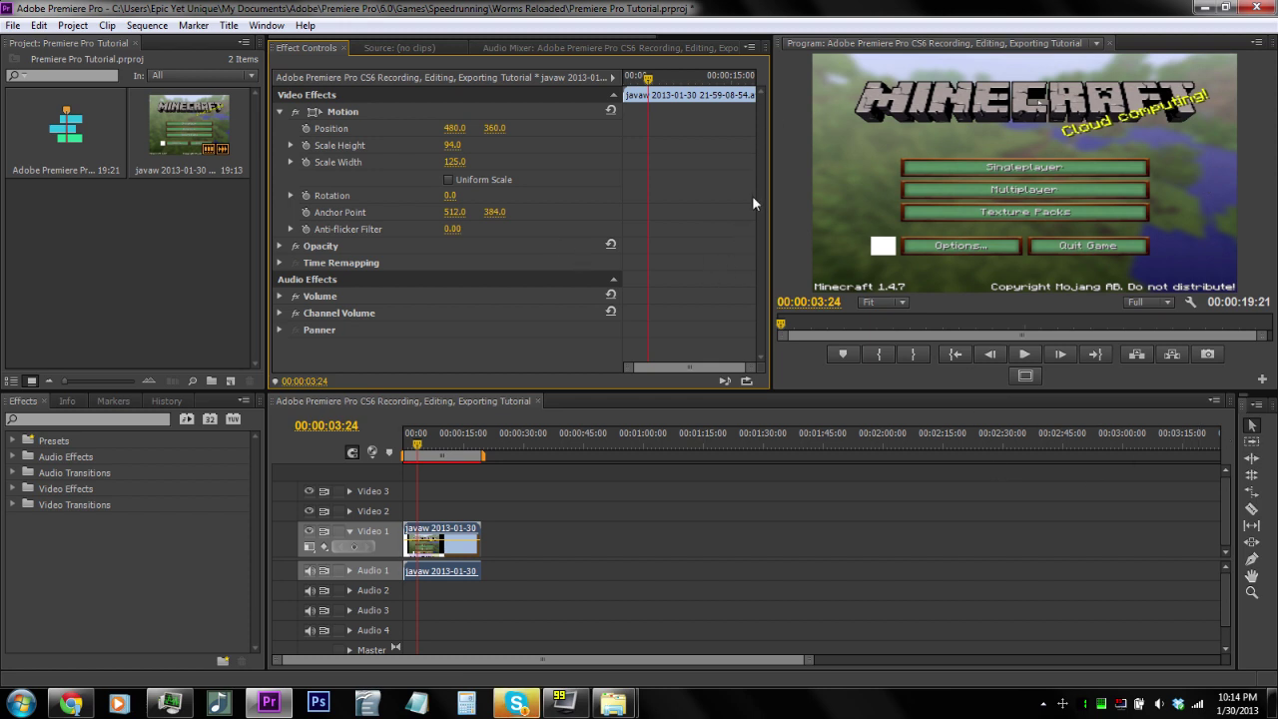
pyautogui.click(982, 92)
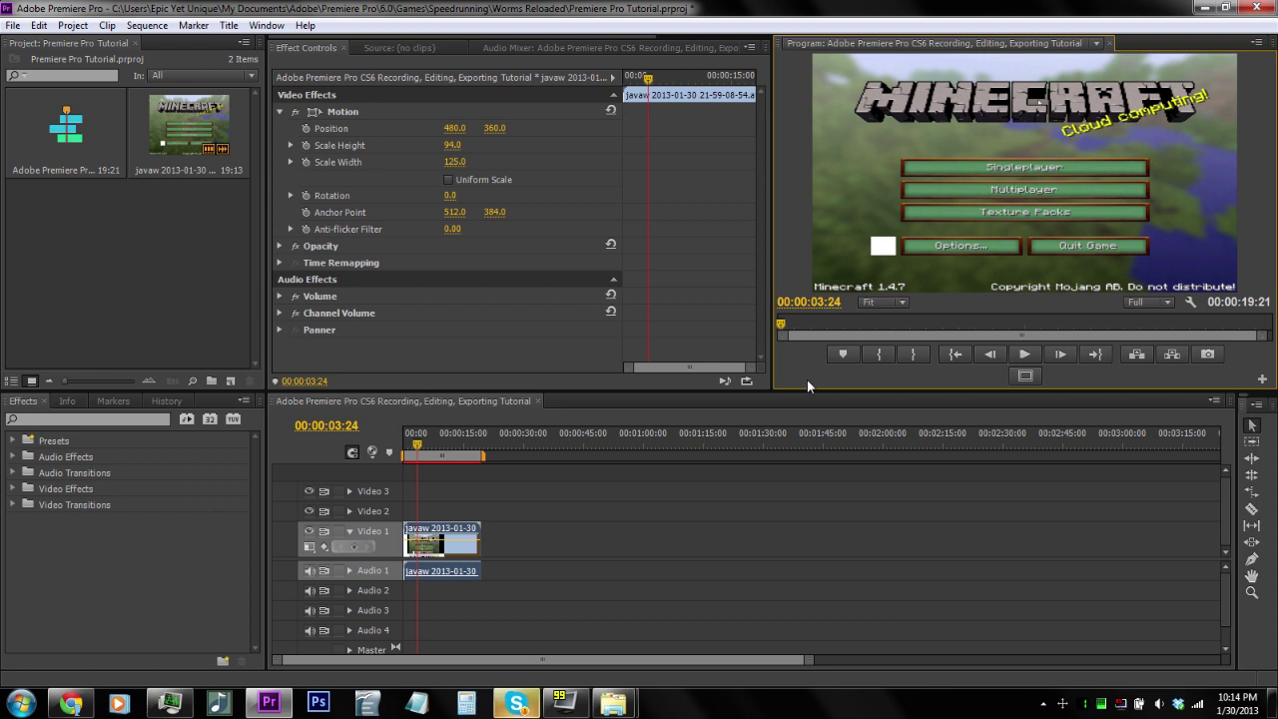
# Look through the Video Effects categories and move the playhead to 00:00:00:30 near the clip's start
pyautogui.click(13, 488)
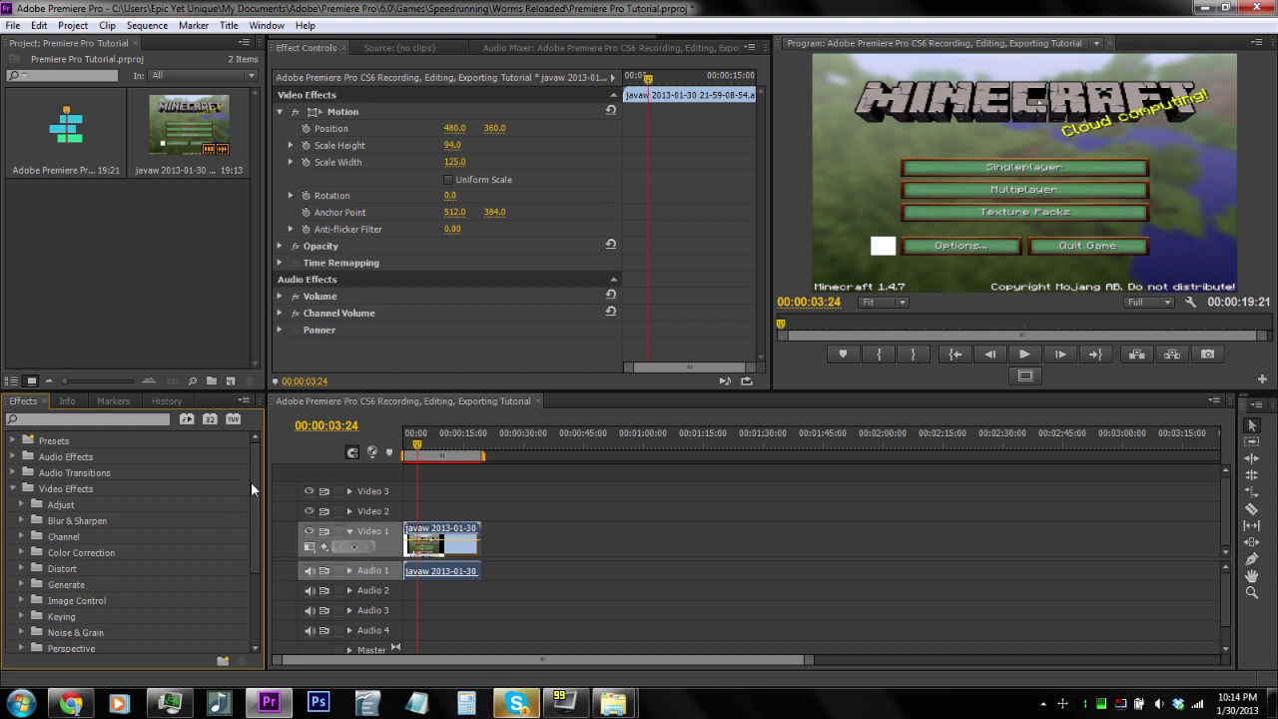
pyautogui.scroll(-3, 251, 489)
pyautogui.click(400, 454)
pyautogui.click(401, 455)
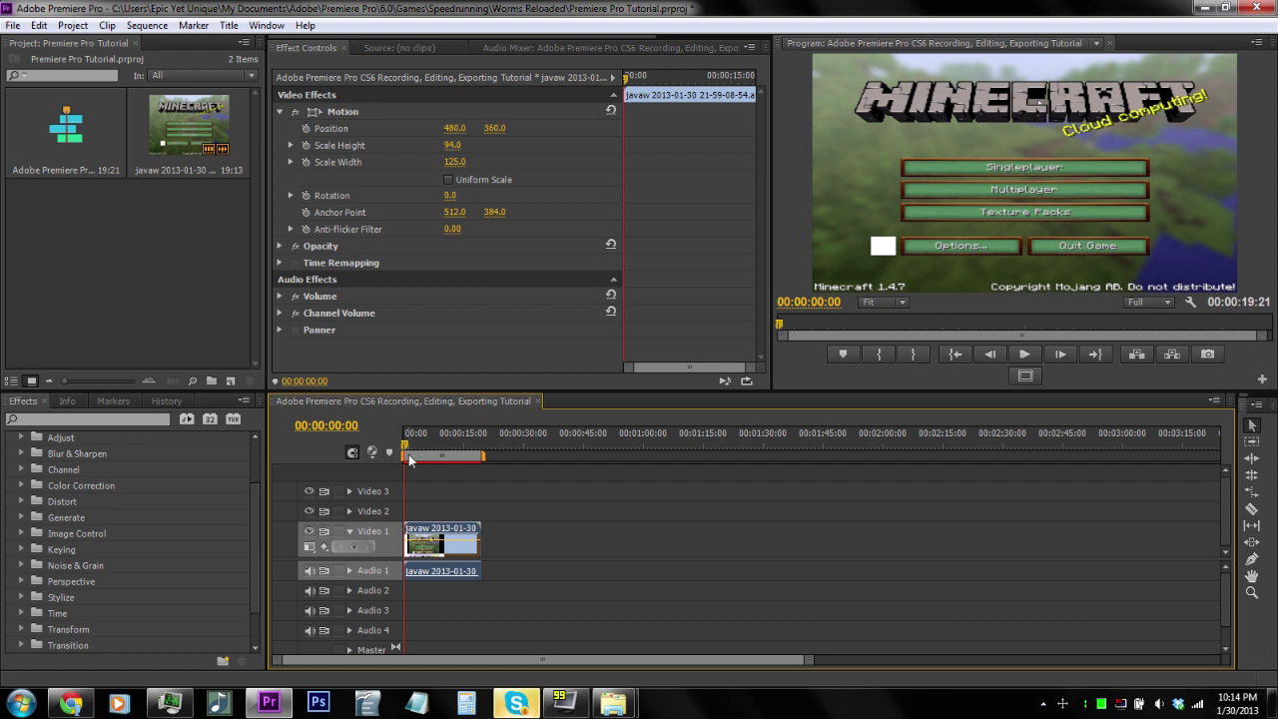
pyautogui.moveTo(404, 445)
pyautogui.mouseDown()
pyautogui.moveTo(488, 448)
pyautogui.moveTo(404, 464)
pyautogui.mouseUp()
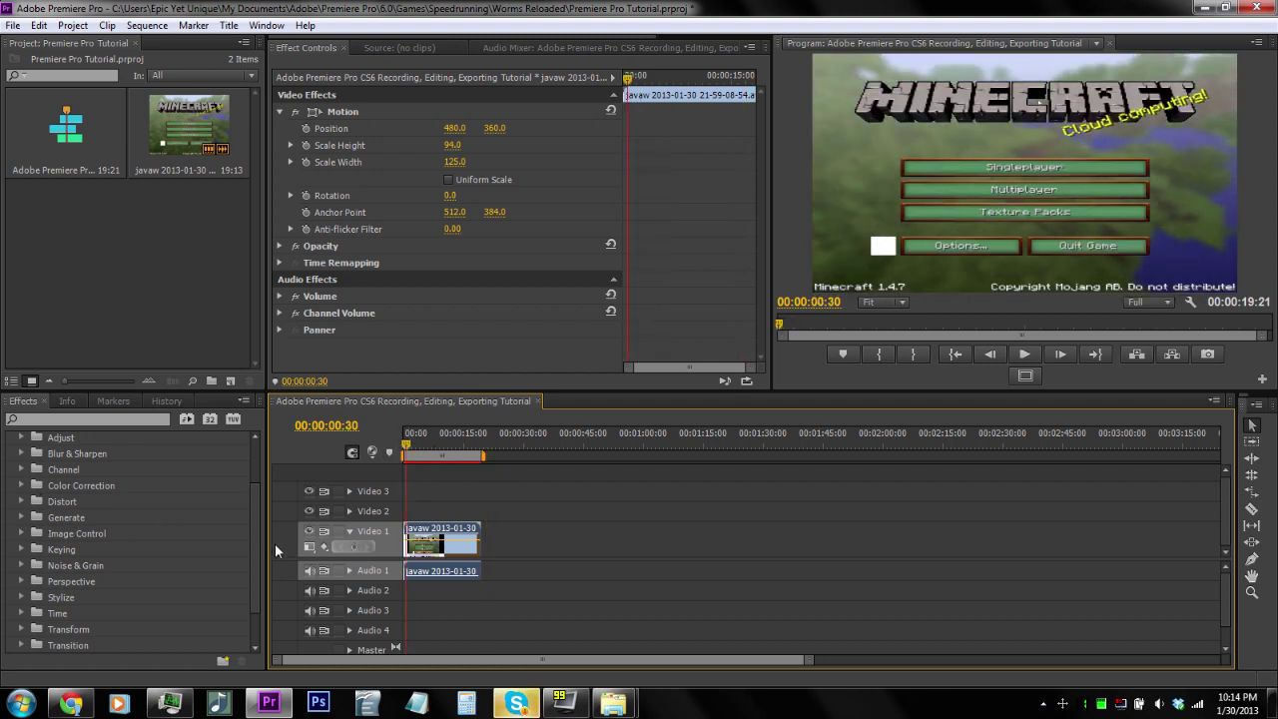
pyautogui.moveTo(252, 553); pyautogui.dragTo(247, 416)
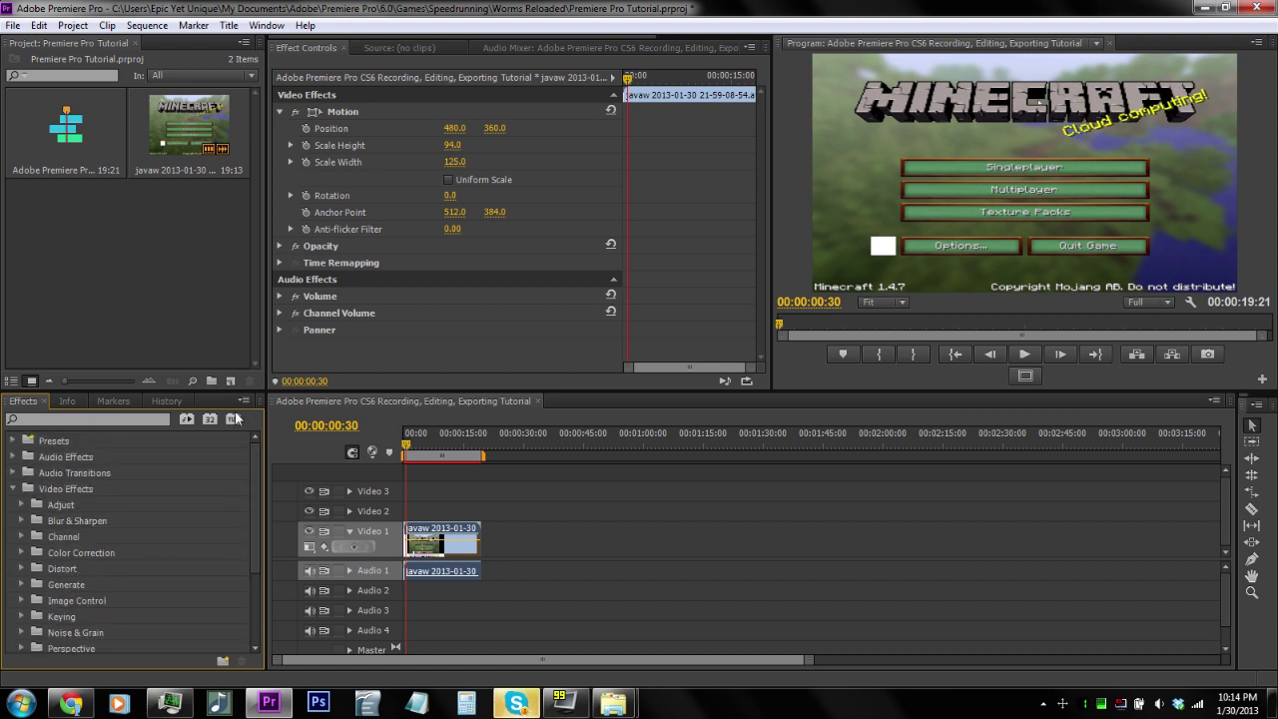
pyautogui.click(12, 489)
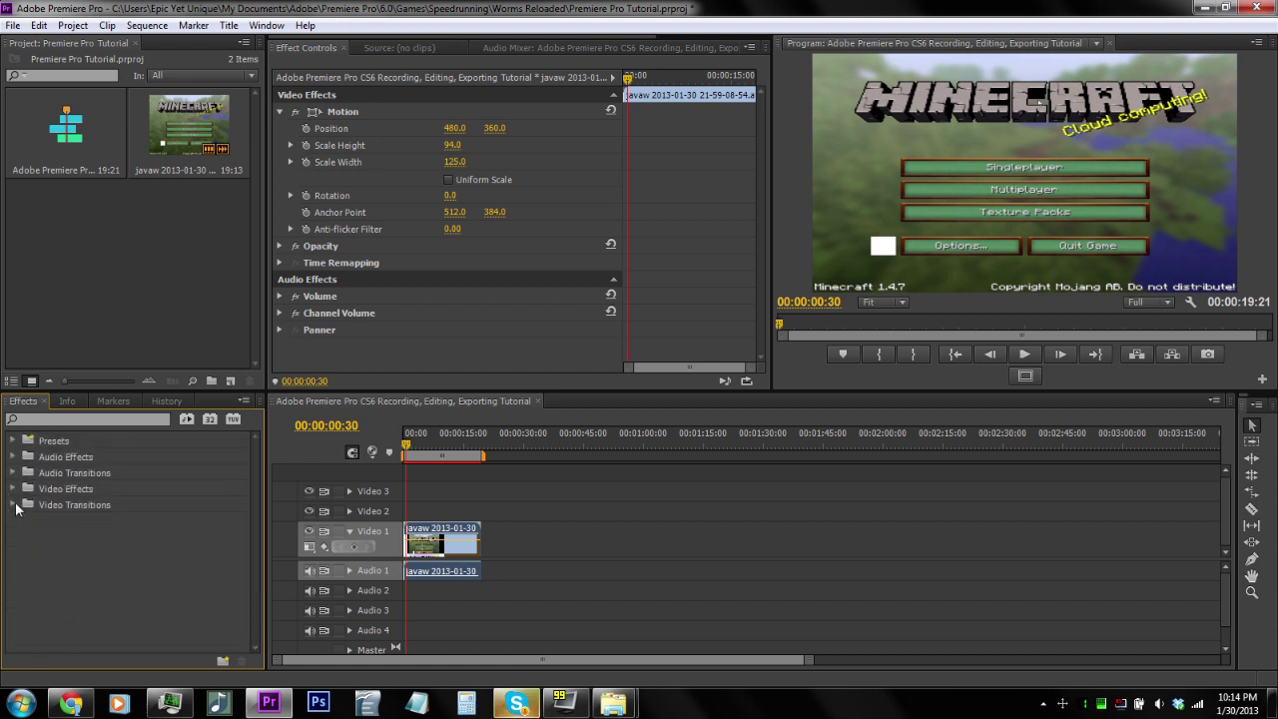
# Apply the Dip to Black dissolve transition to both the start and the end of the javaw clip on Video 1
pyautogui.click(13, 504)
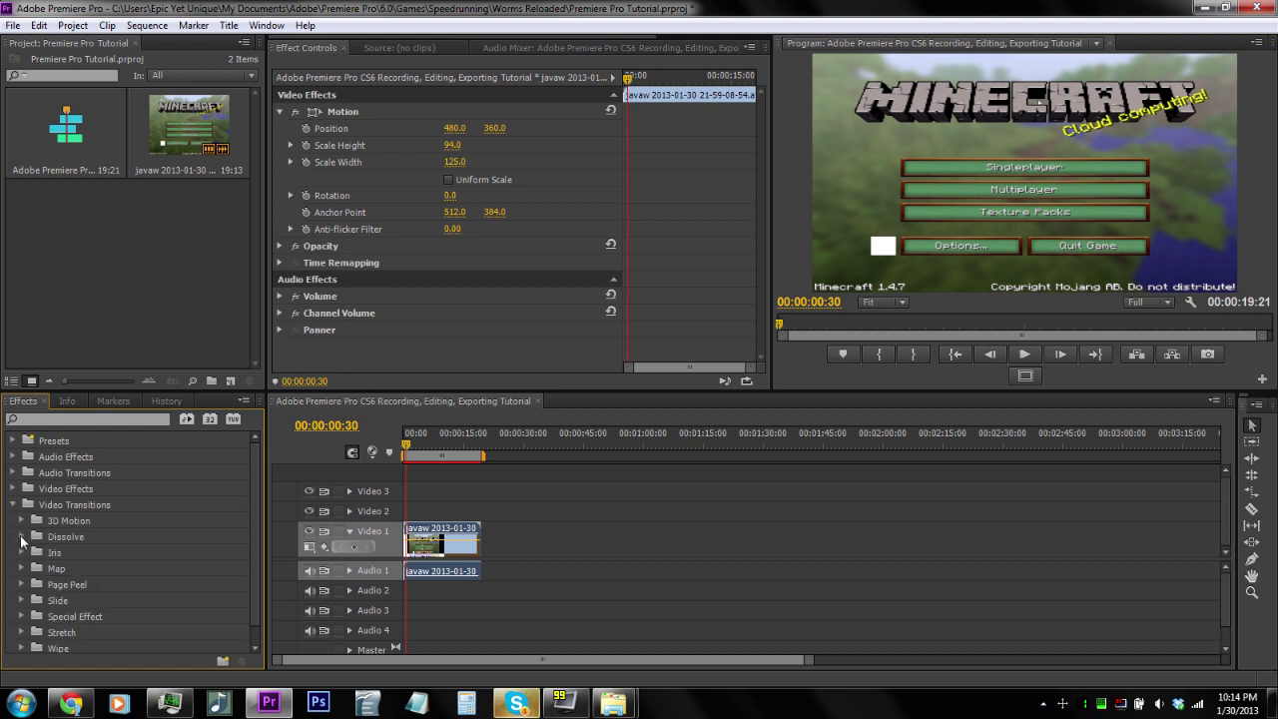
pyautogui.click(21, 538)
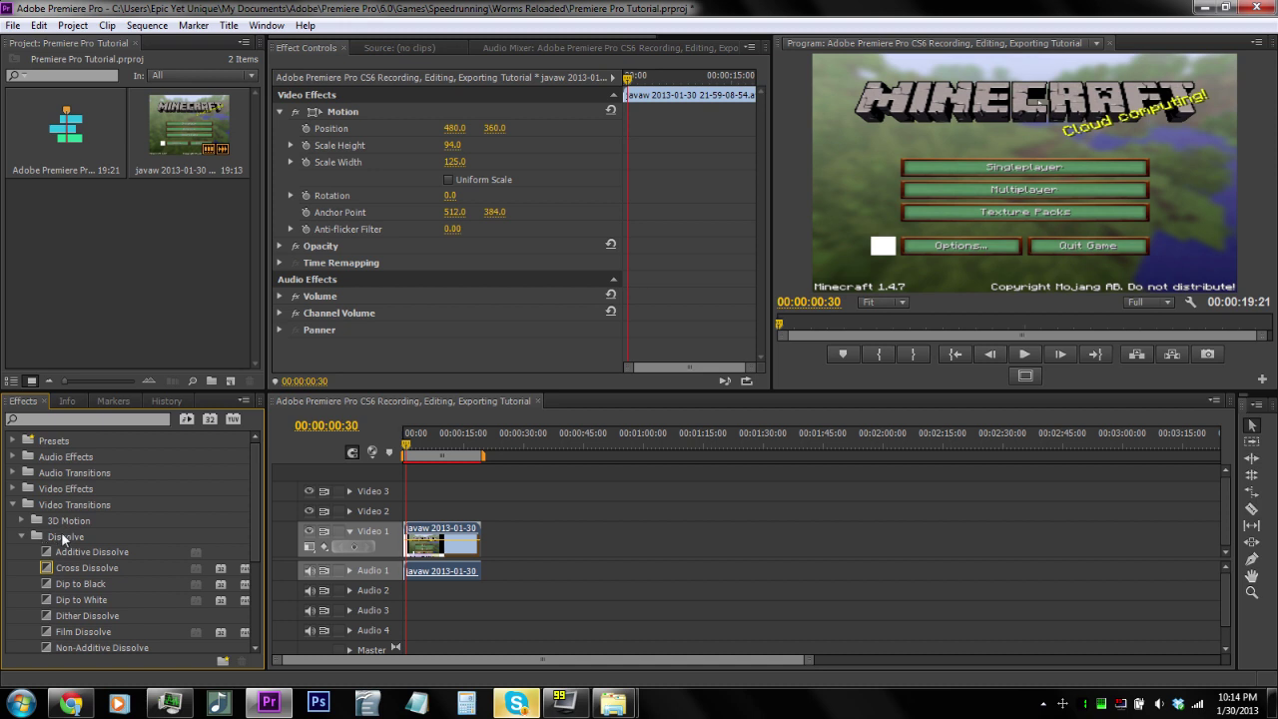
pyautogui.doubleClick(57, 534)
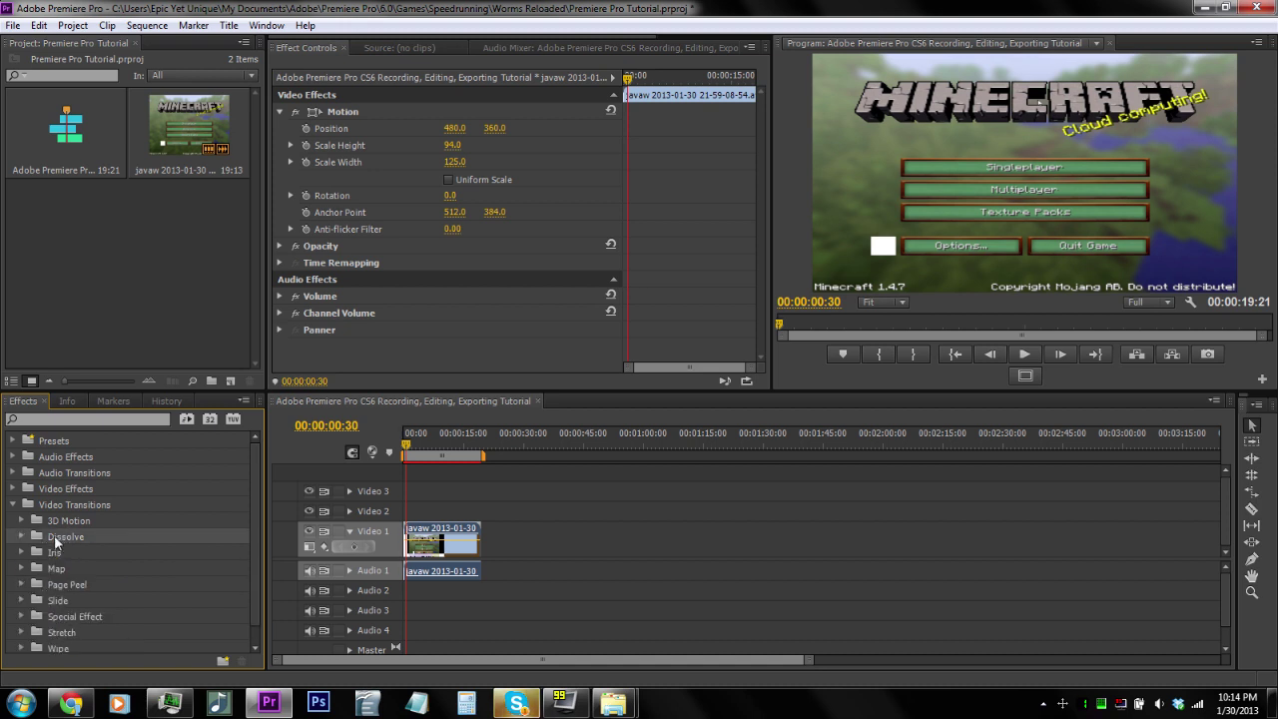
pyautogui.doubleClick(54, 537)
pyautogui.doubleClick(54, 537)
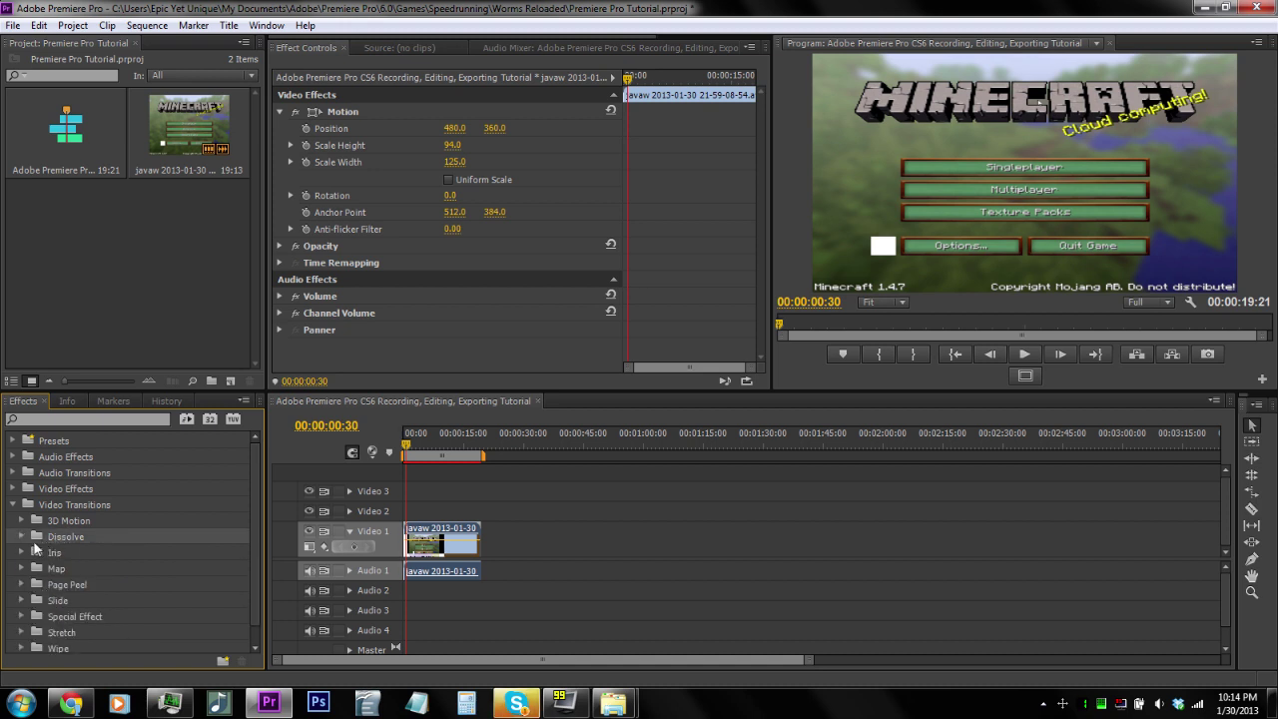
pyautogui.click(21, 535)
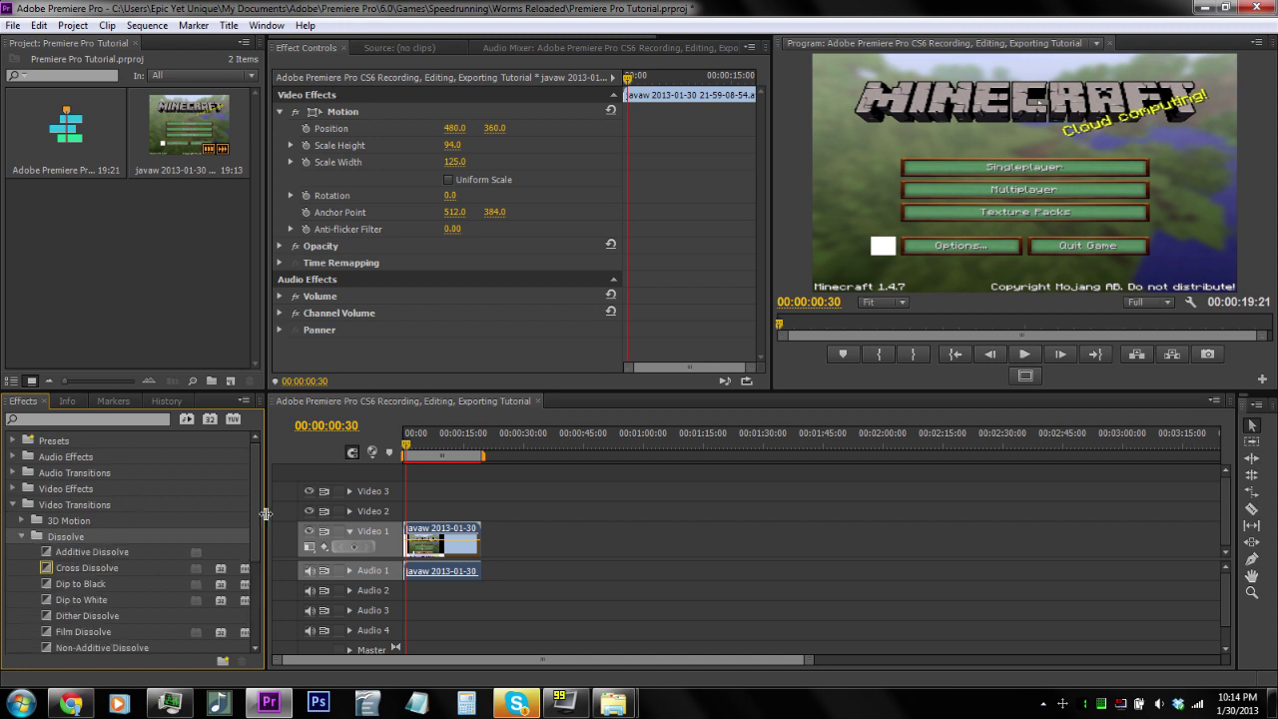
pyautogui.click(50, 583)
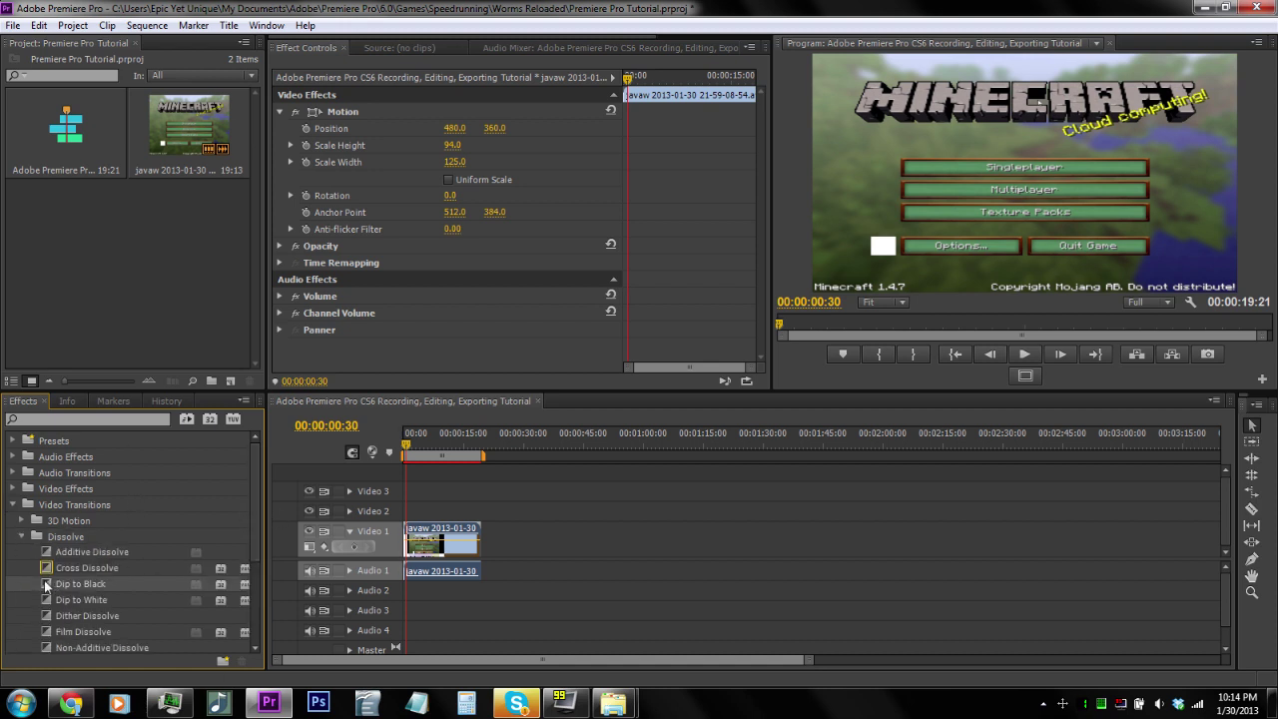
pyautogui.moveTo(49, 583); pyautogui.dragTo(406, 544)
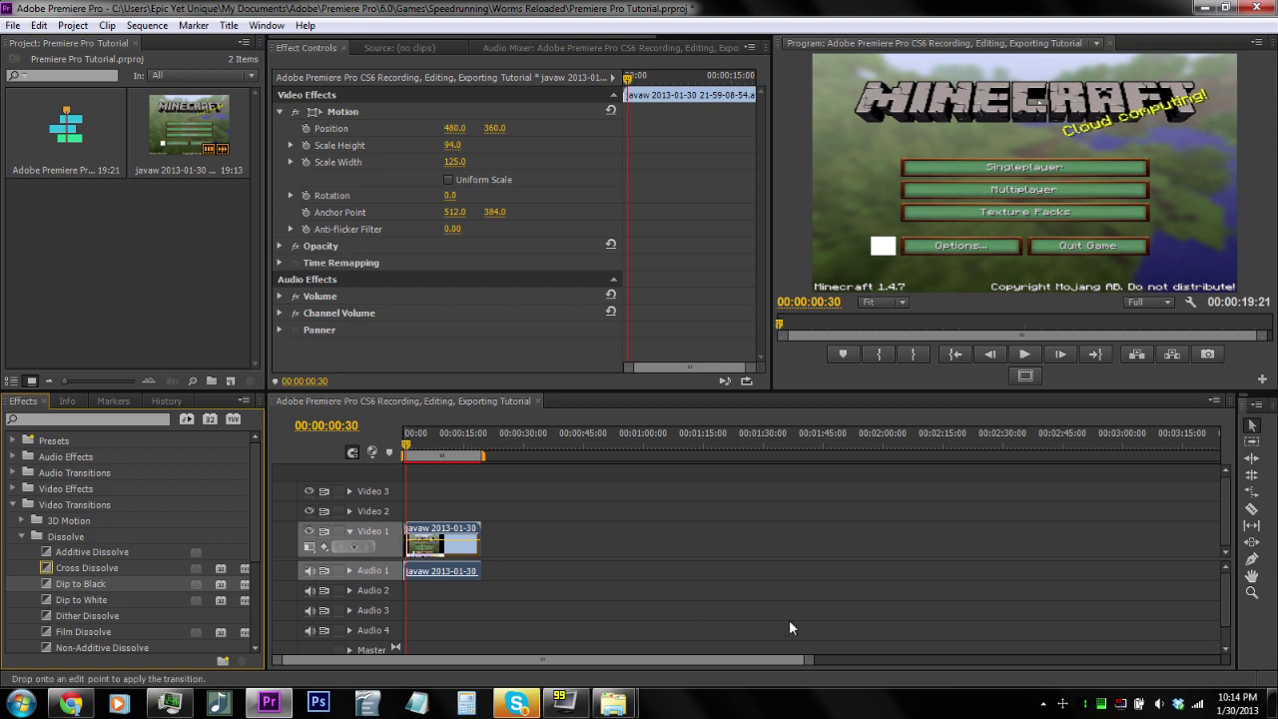
pyautogui.moveTo(810, 659); pyautogui.dragTo(549, 659)
pyautogui.moveTo(44, 589); pyautogui.dragTo(986, 537)
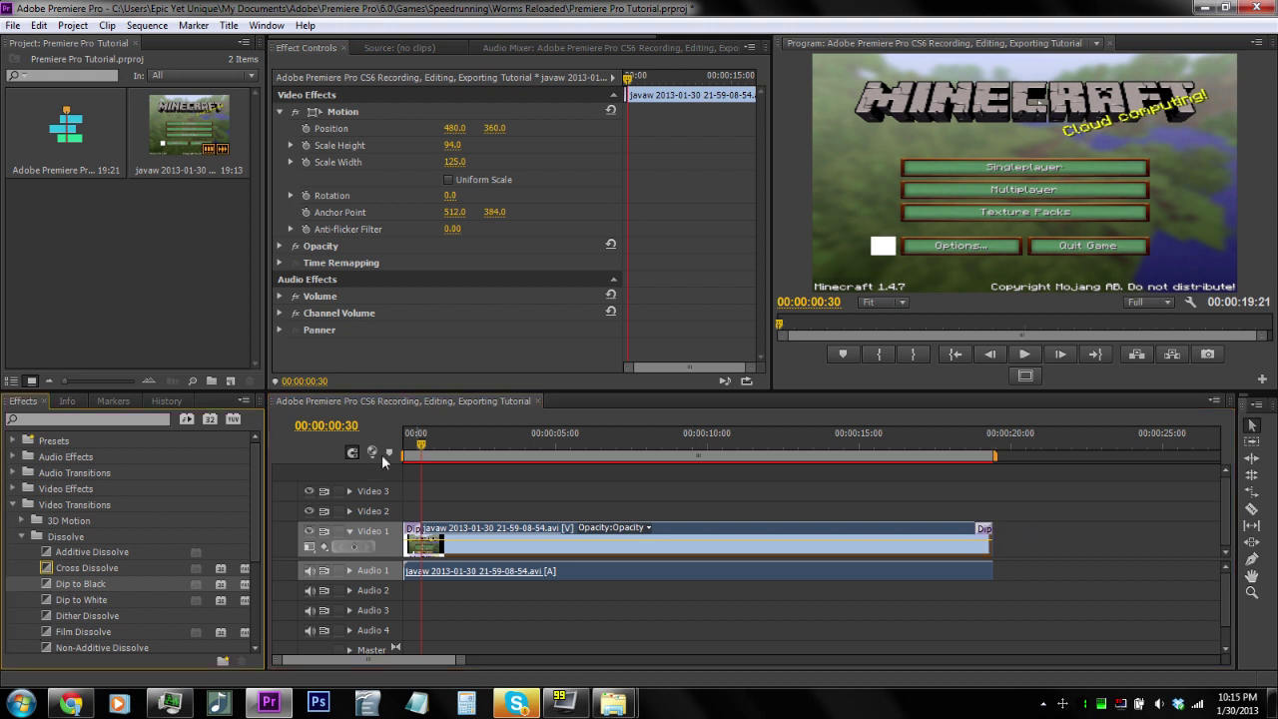
# Preview the opening fade from the start of the sequence and scrub forward to about 00:00:06:39
pyautogui.moveTo(419, 443); pyautogui.dragTo(404, 443)
pyautogui.click(1022, 356)
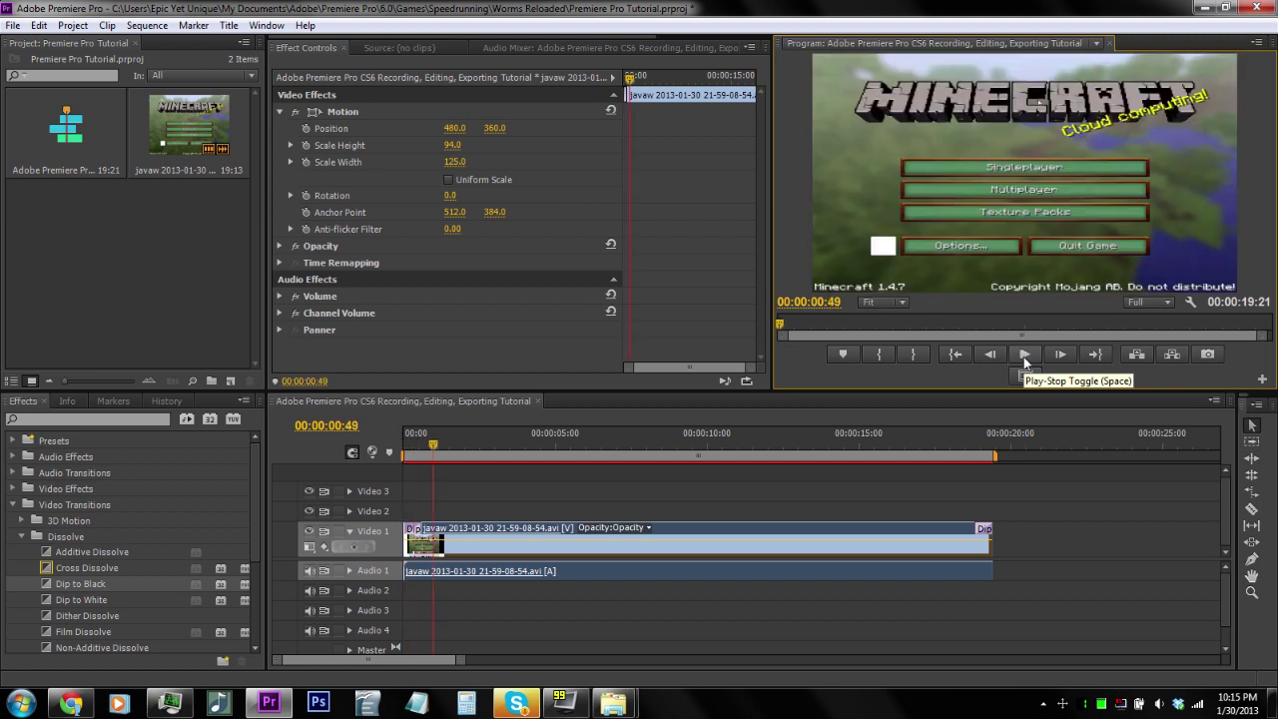
pyautogui.moveTo(433, 443); pyautogui.dragTo(384, 466)
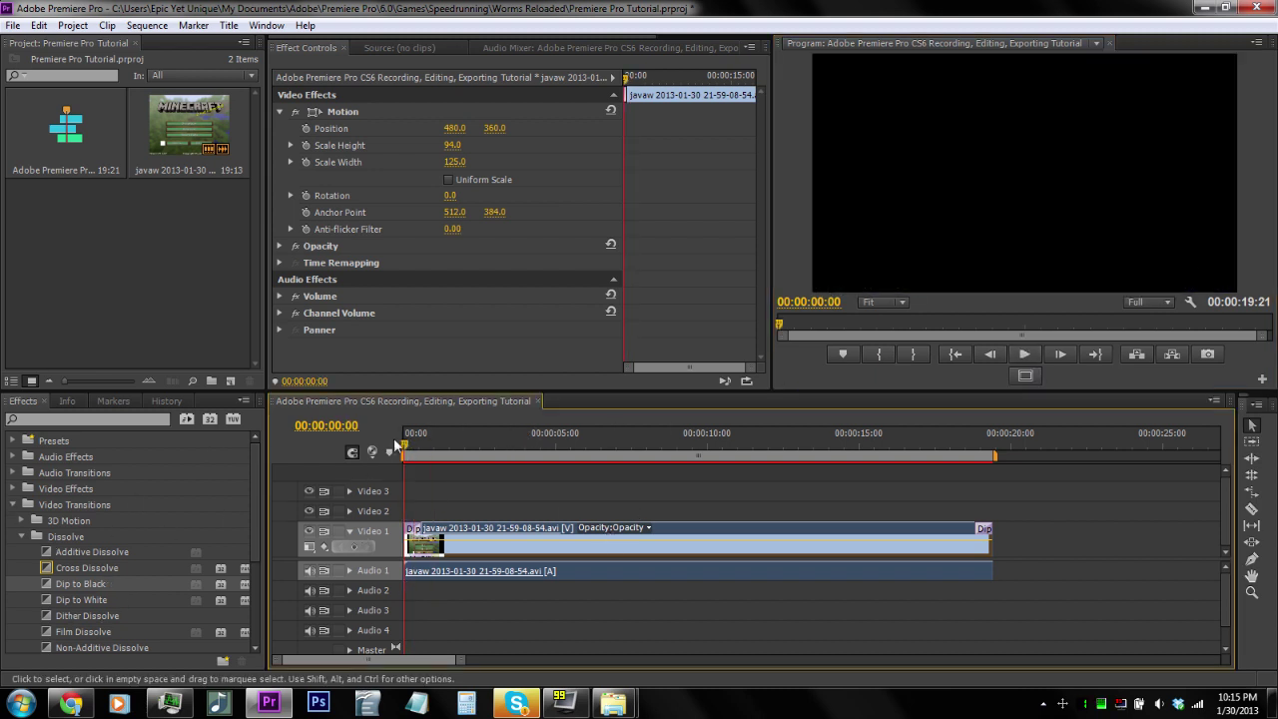
pyautogui.moveTo(411, 452); pyautogui.dragTo(609, 446)
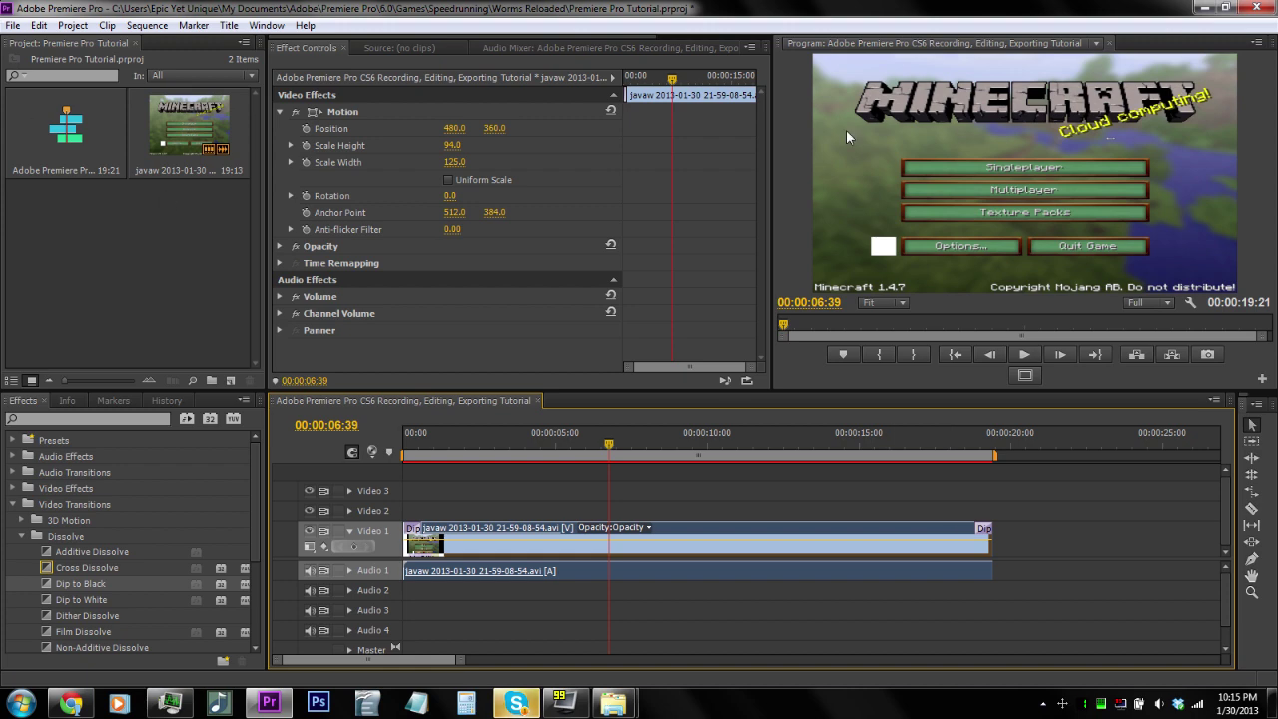
pyautogui.click(13, 27)
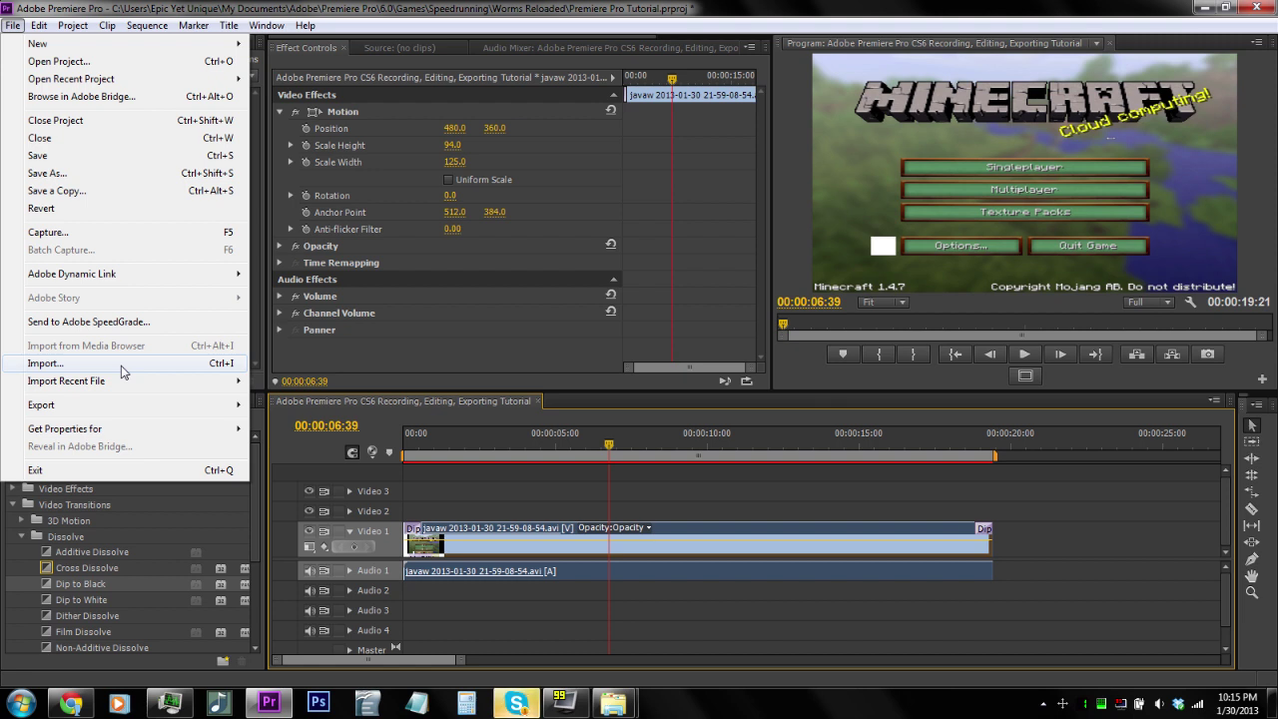
pyautogui.moveTo(121, 404)
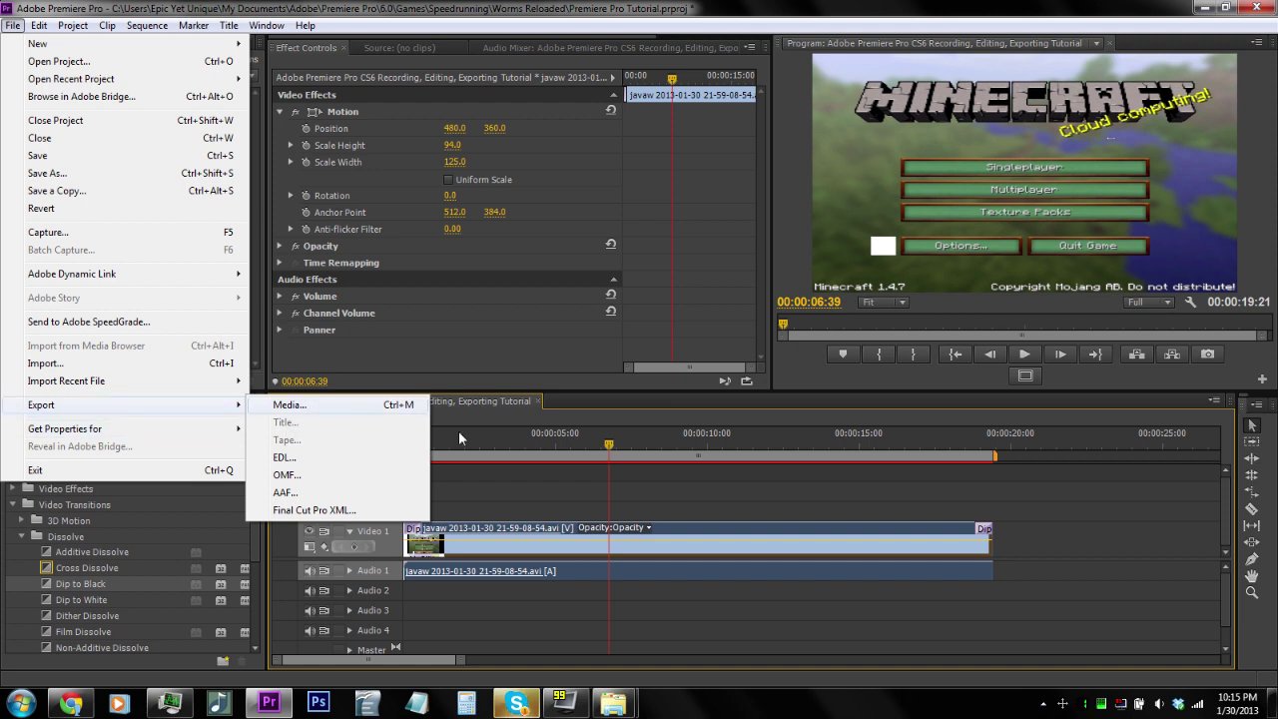
pyautogui.click(1104, 499)
pyautogui.click(1103, 496)
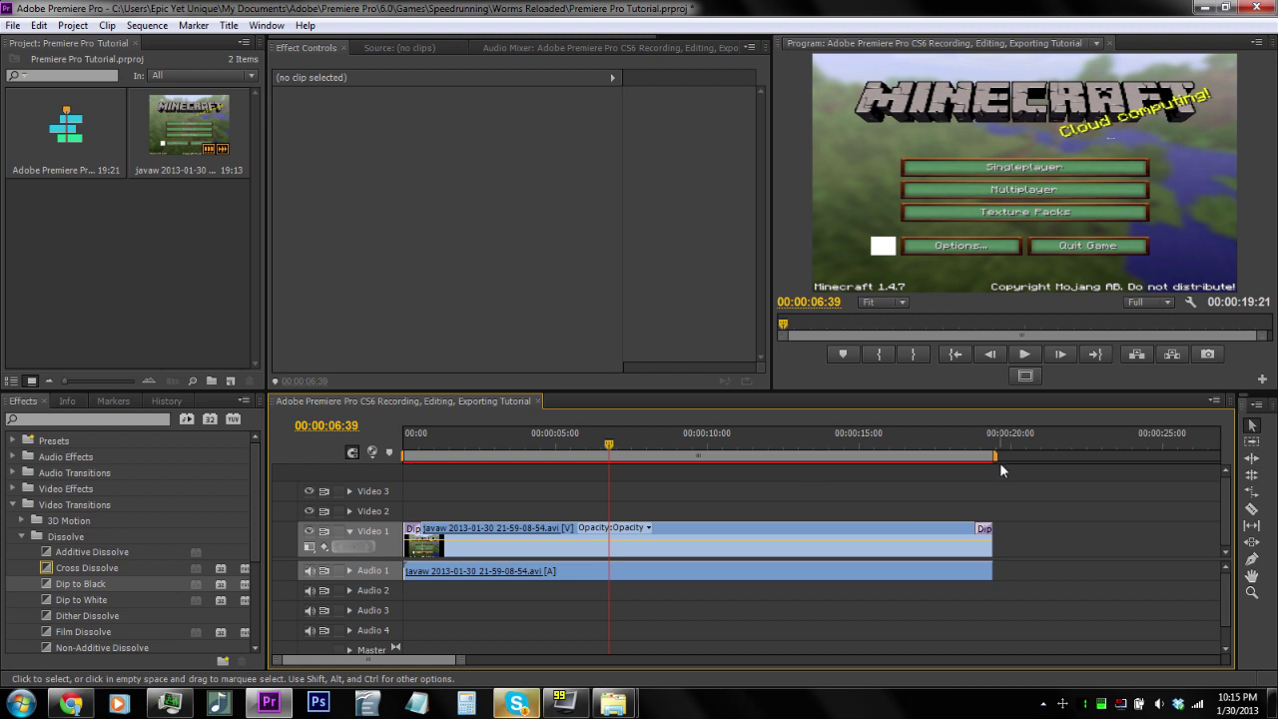
# Scrub to the end of the clip and back to the sequence's start, and open the media export settings
pyautogui.moveTo(608, 452); pyautogui.dragTo(990, 504)
pyautogui.moveTo(991, 455); pyautogui.dragTo(376, 462)
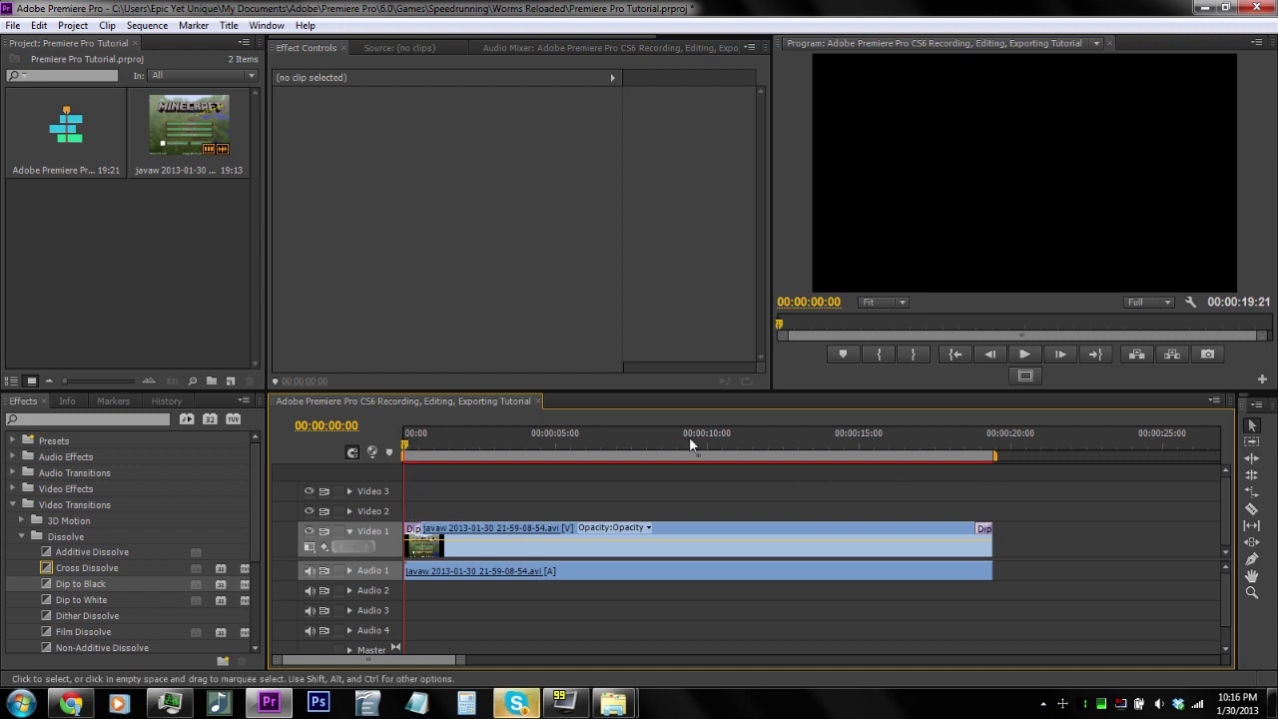
pyautogui.click(14, 25)
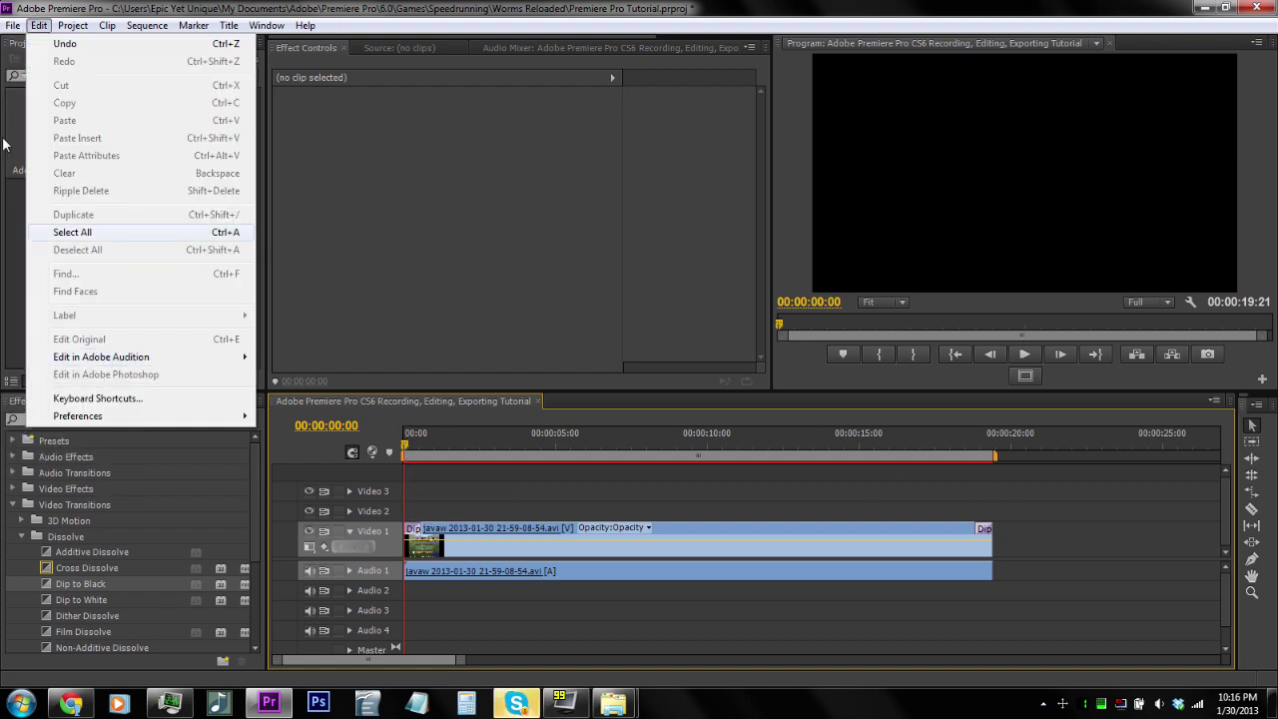
pyautogui.moveTo(133, 411)
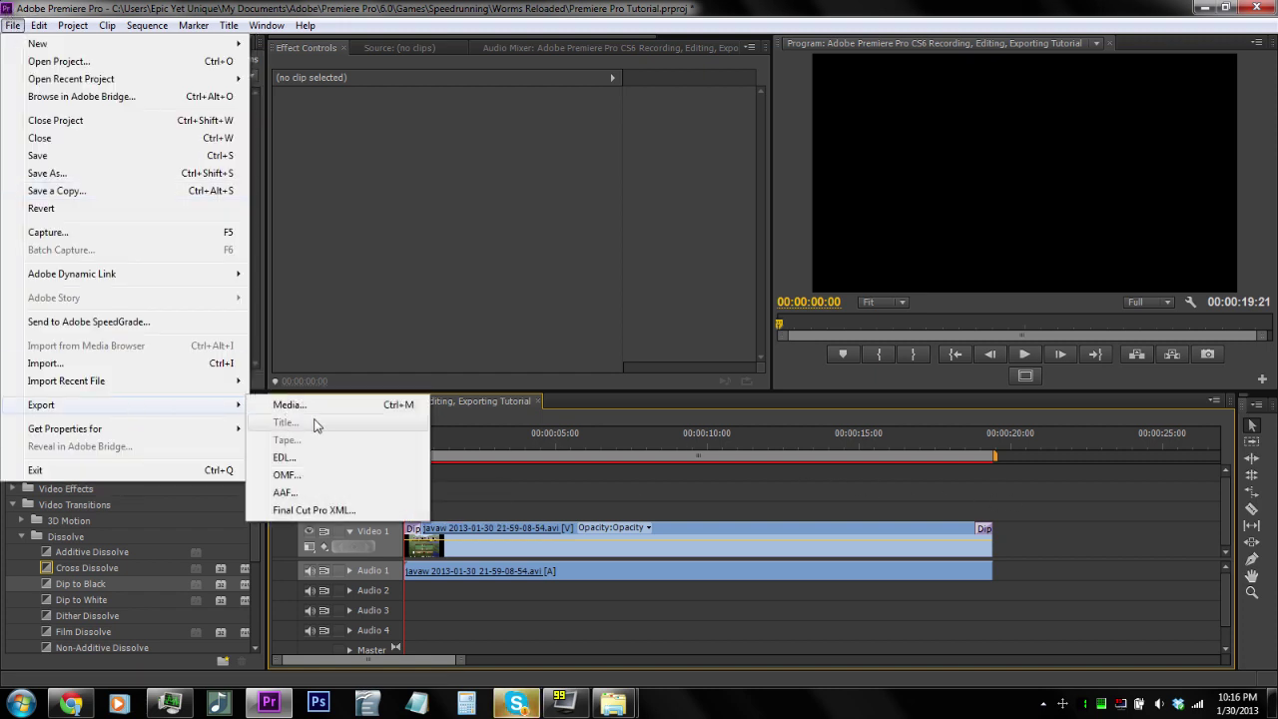
pyautogui.click(1061, 495)
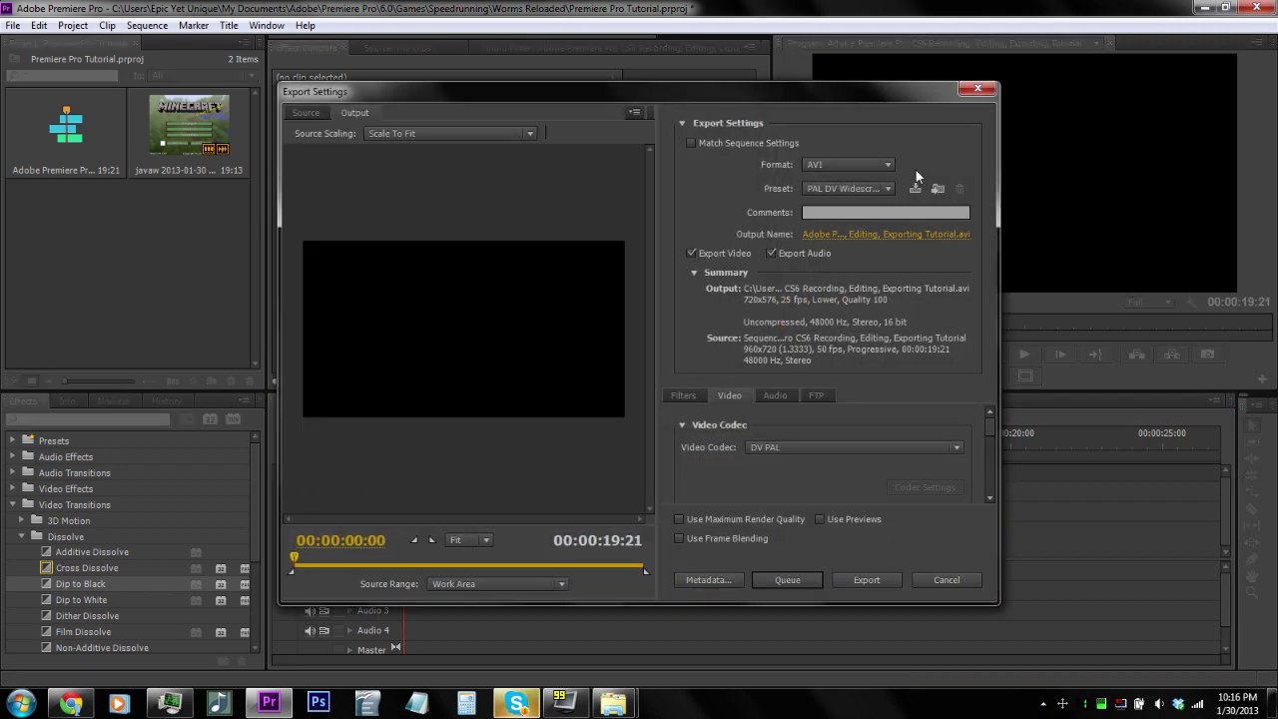
# Set the export format to H.264 and check the list of available formats
pyautogui.click(879, 165)
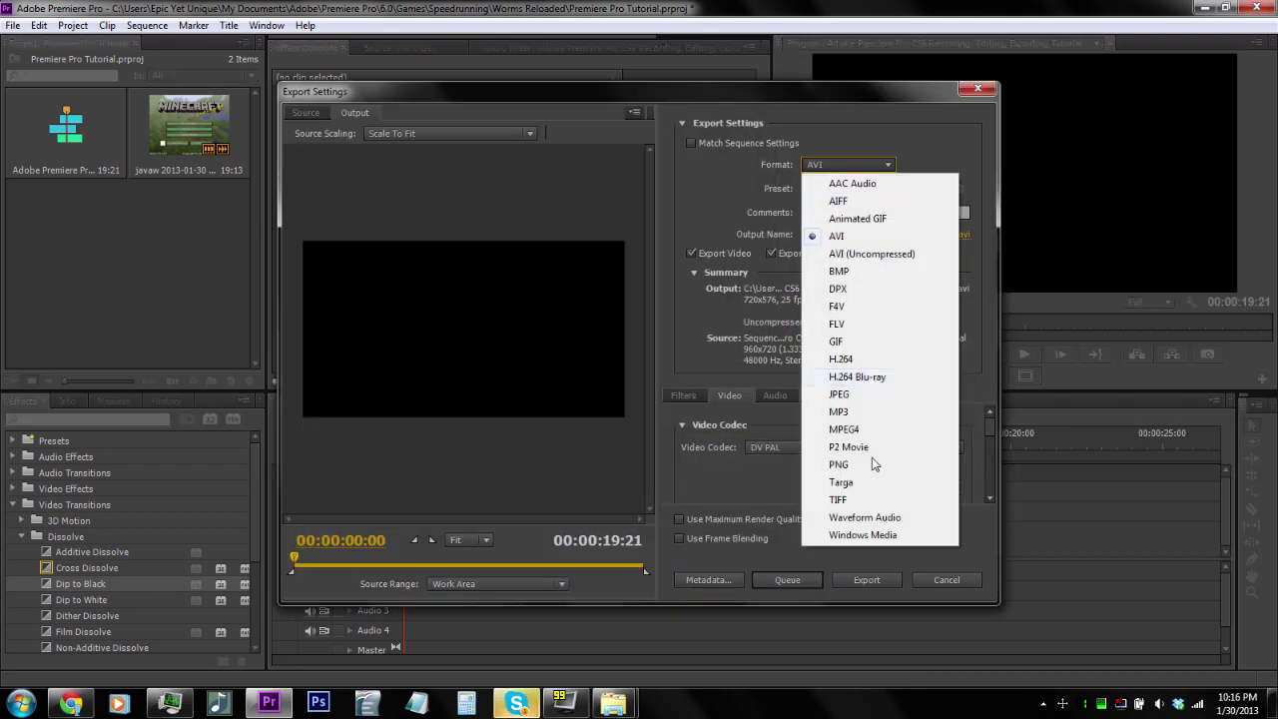
pyautogui.click(882, 164)
pyautogui.click(885, 188)
pyautogui.click(885, 190)
pyautogui.click(888, 164)
pyautogui.click(888, 359)
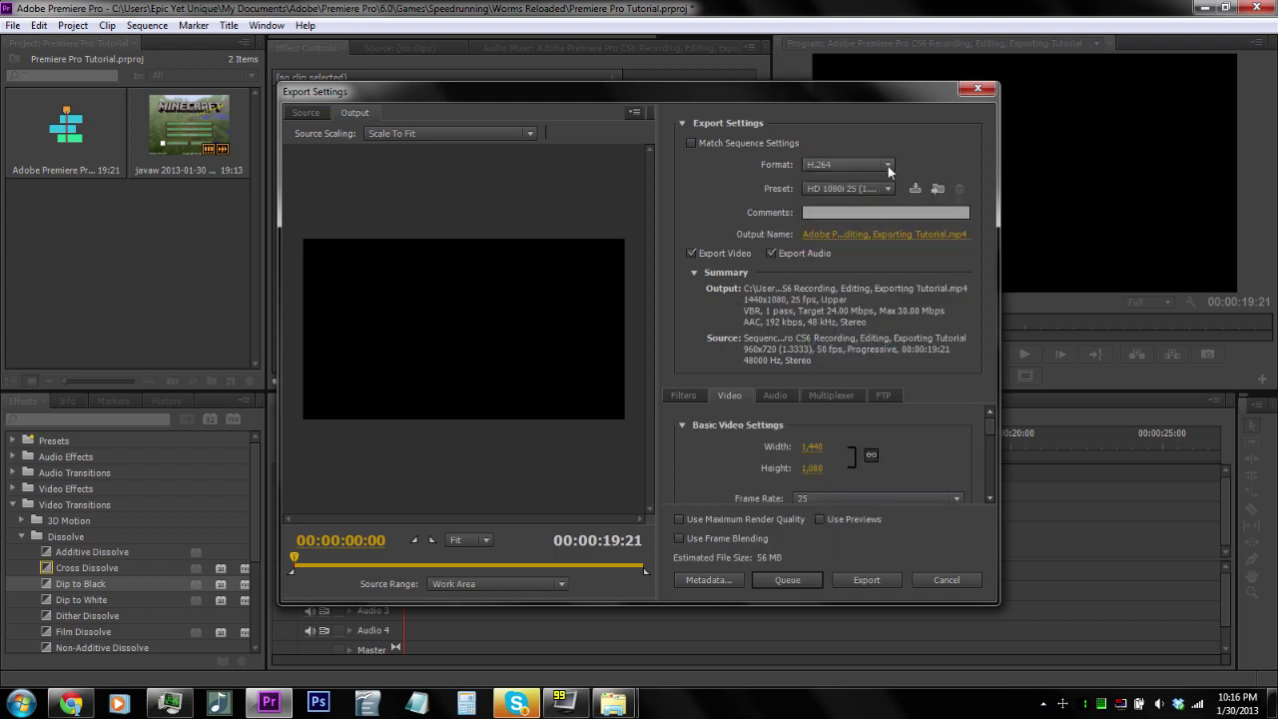
pyautogui.click(887, 166)
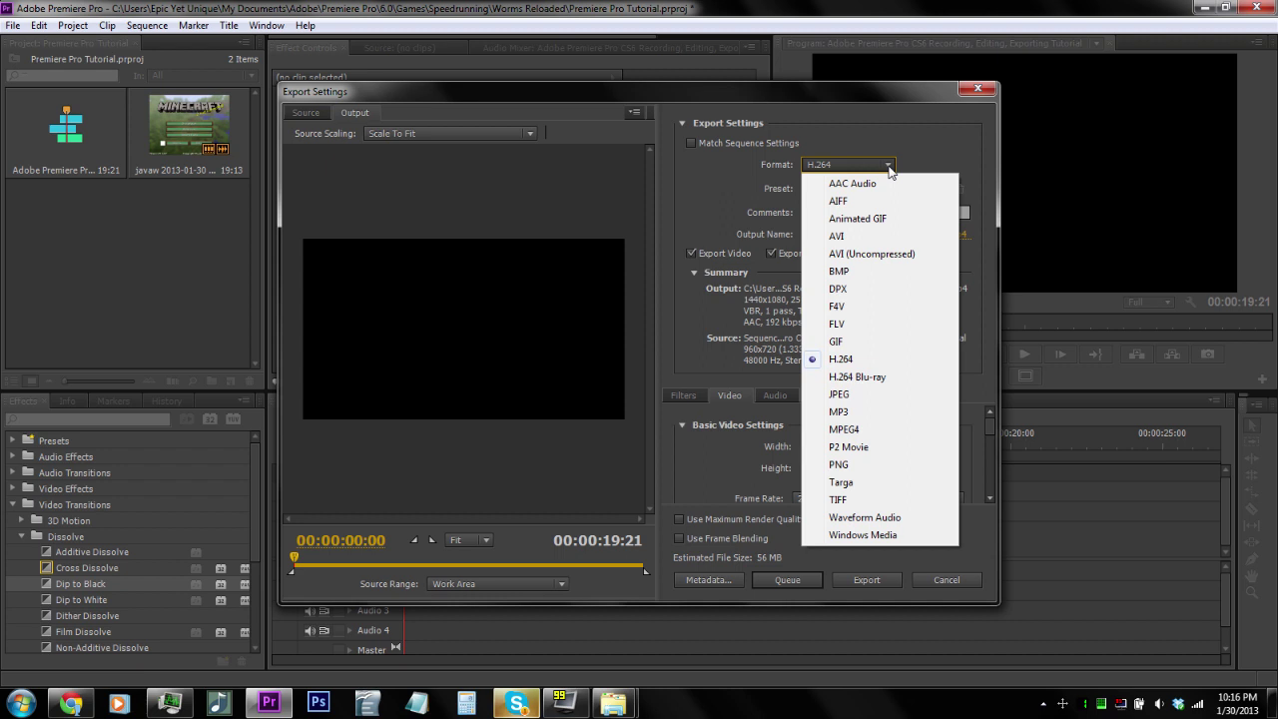
pyautogui.click(889, 172)
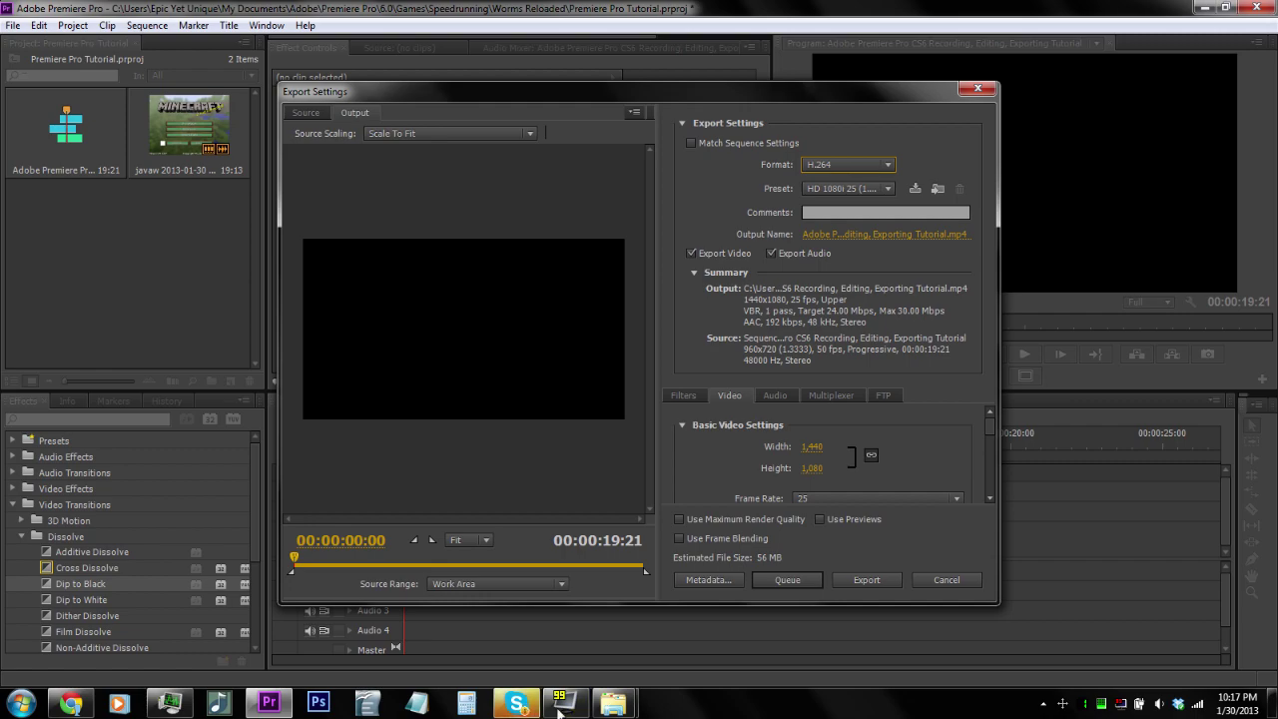
pyautogui.moveTo(613, 704)
pyautogui.click(719, 614)
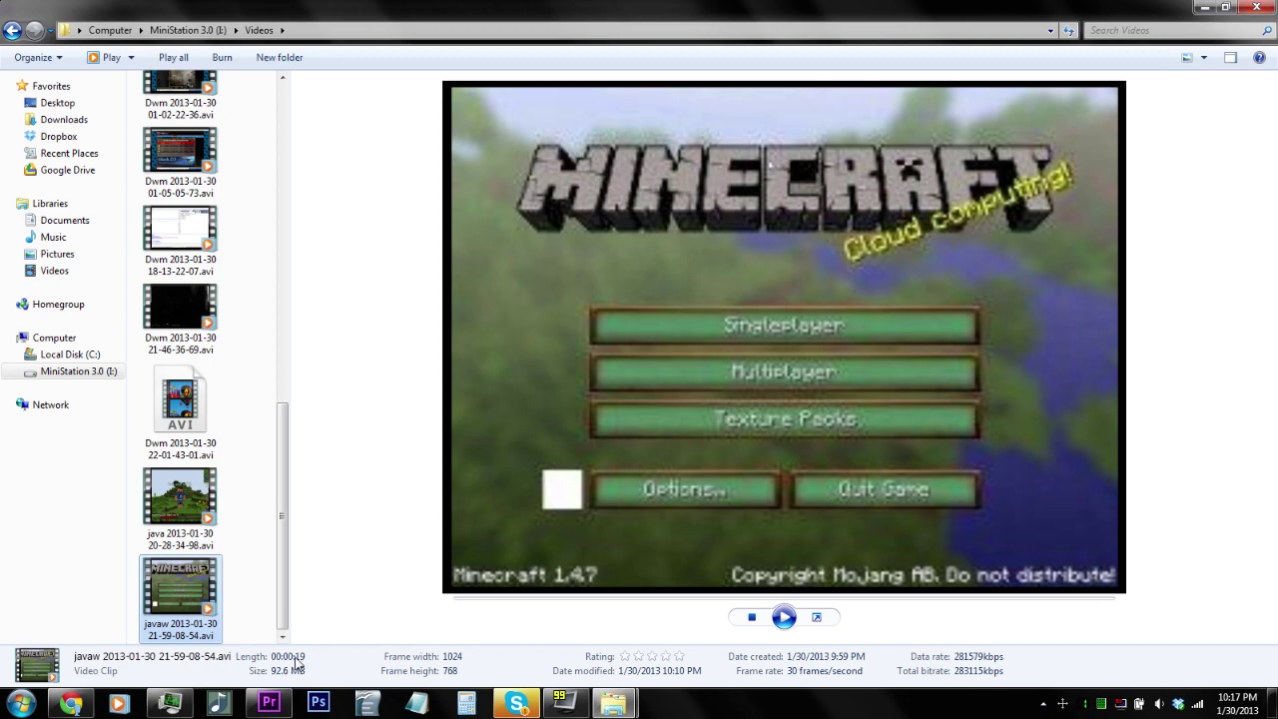
# Return to Premiere Pro and set the export preset to HD 720p 29.97
pyautogui.click(269, 703)
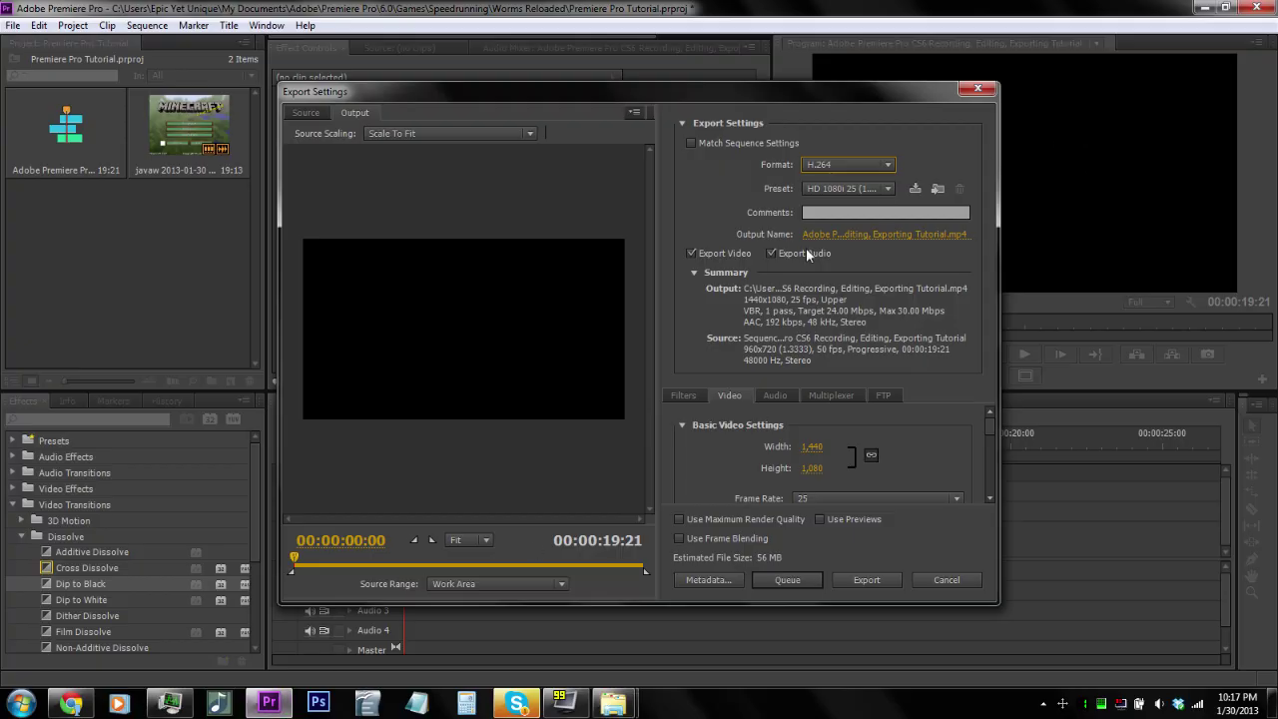
pyautogui.click(888, 189)
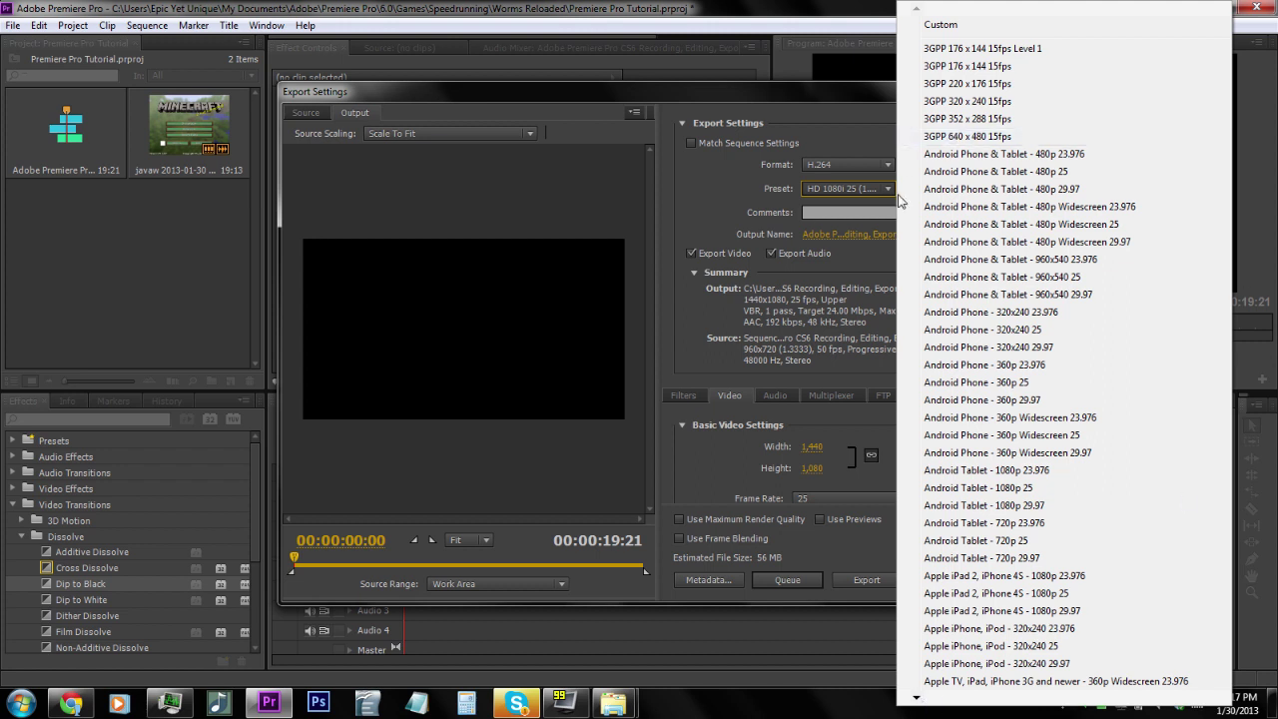
pyautogui.moveTo(1060, 64)
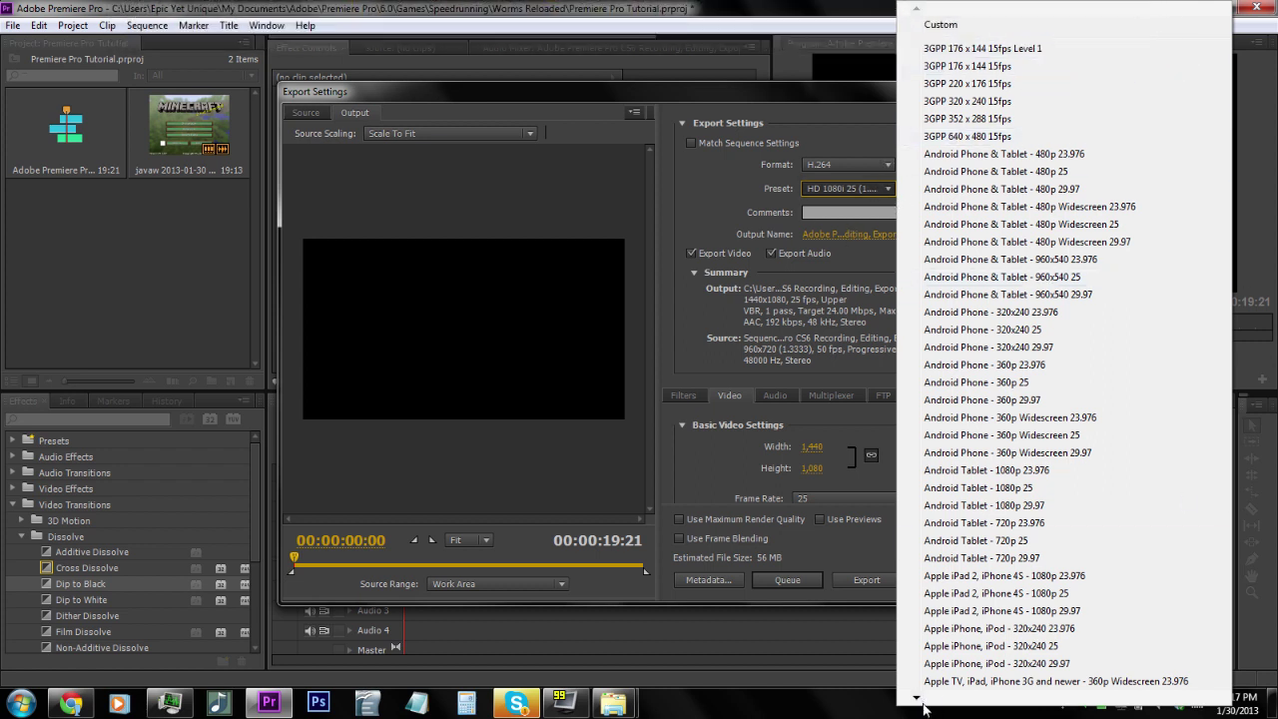
pyautogui.moveTo(923, 703)
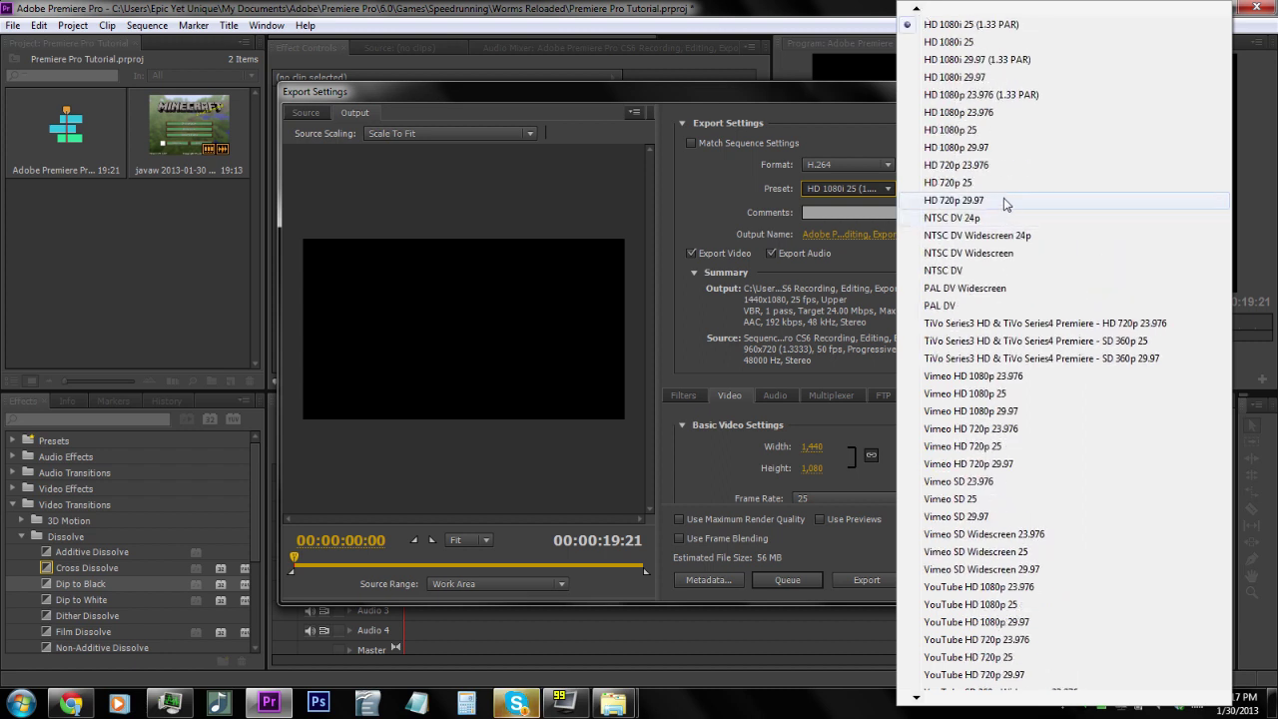
pyautogui.click(1007, 201)
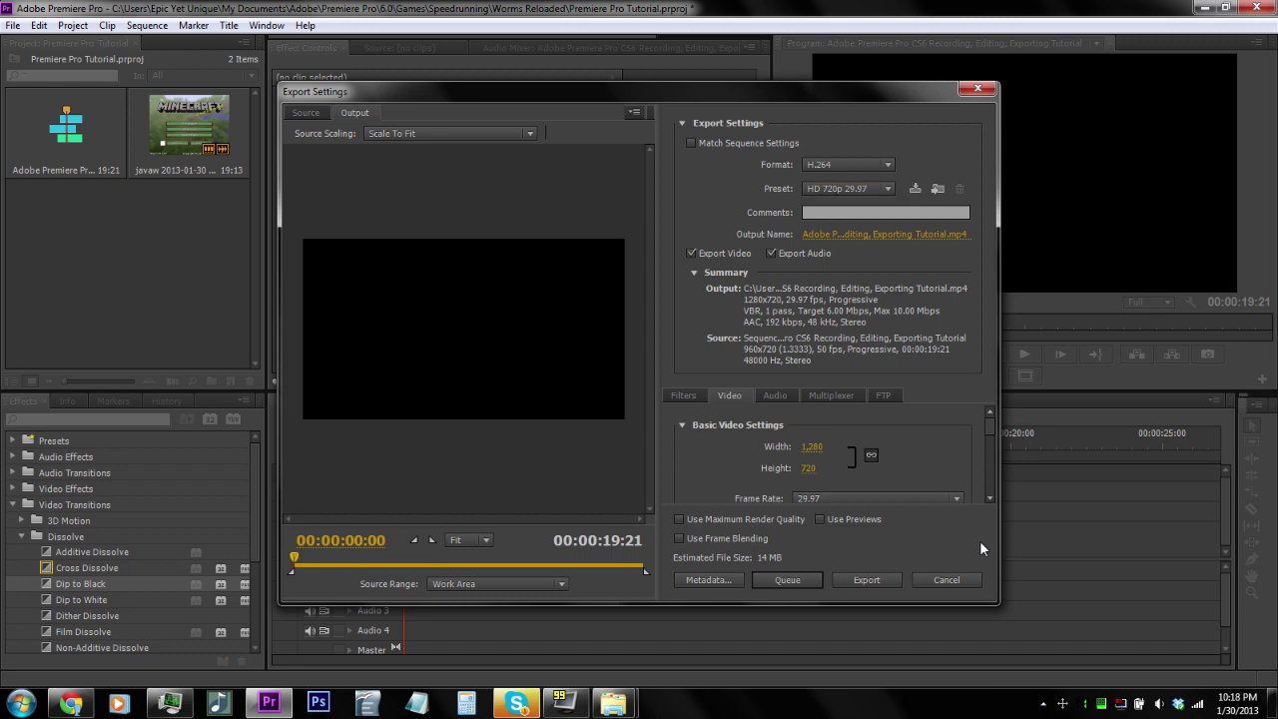
# Check the H.264 format and HD 720p 29.97 preset, and export the sequence
pyautogui.click(853, 168)
pyautogui.click(853, 168)
pyautogui.click(849, 187)
pyautogui.click(868, 636)
pyautogui.click(866, 579)
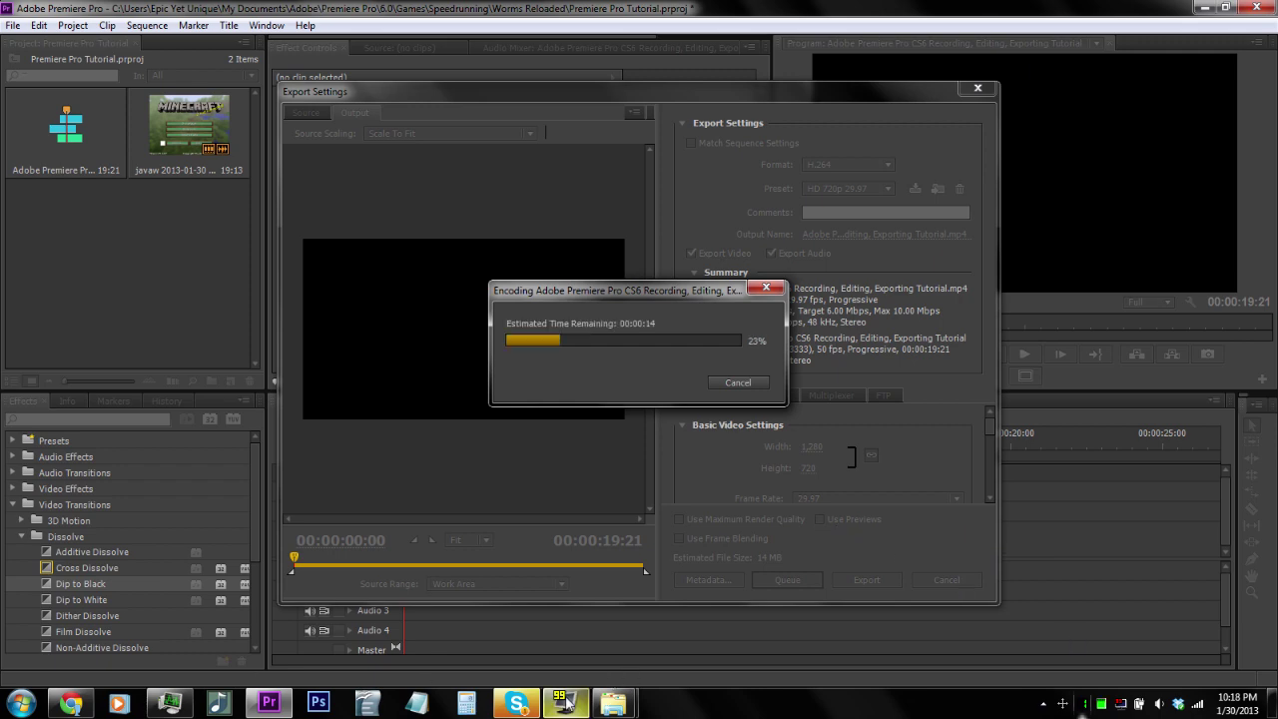
# Examine the CPU and memory performance graphs in Windows Task Manager during encoding, and return to Premiere Pro
pyautogui.click(180, 697)
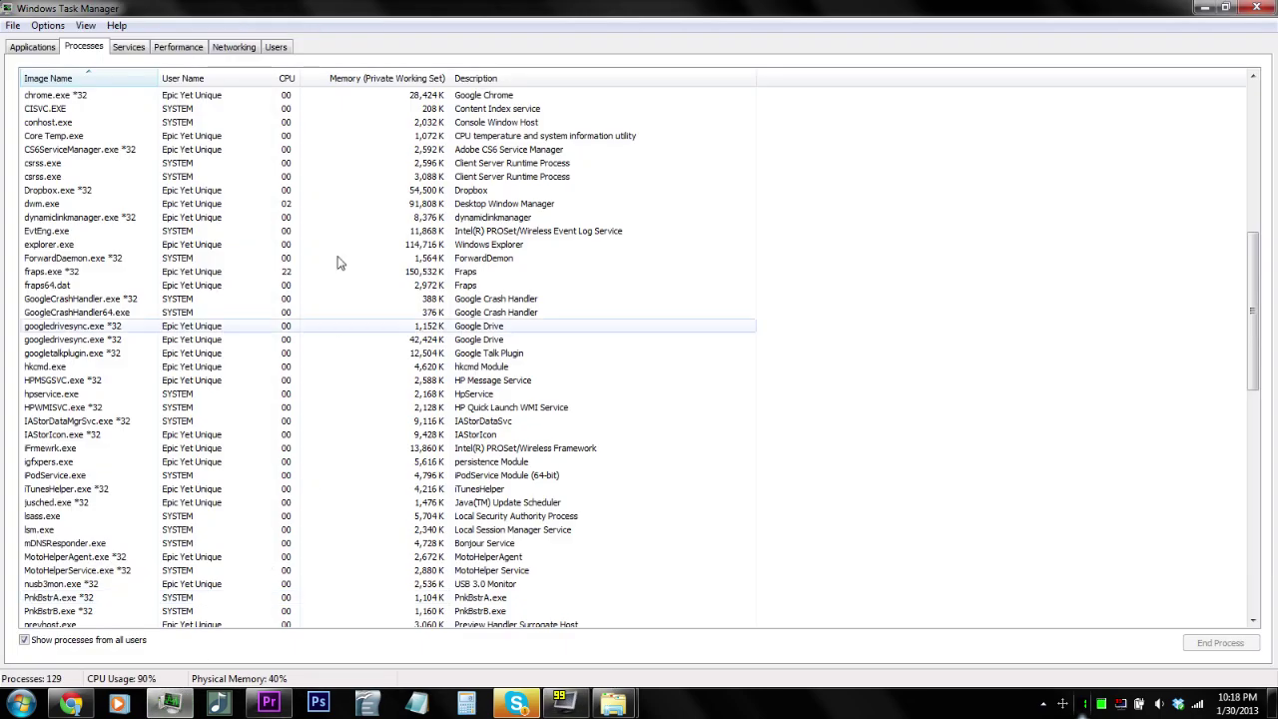
pyautogui.click(167, 47)
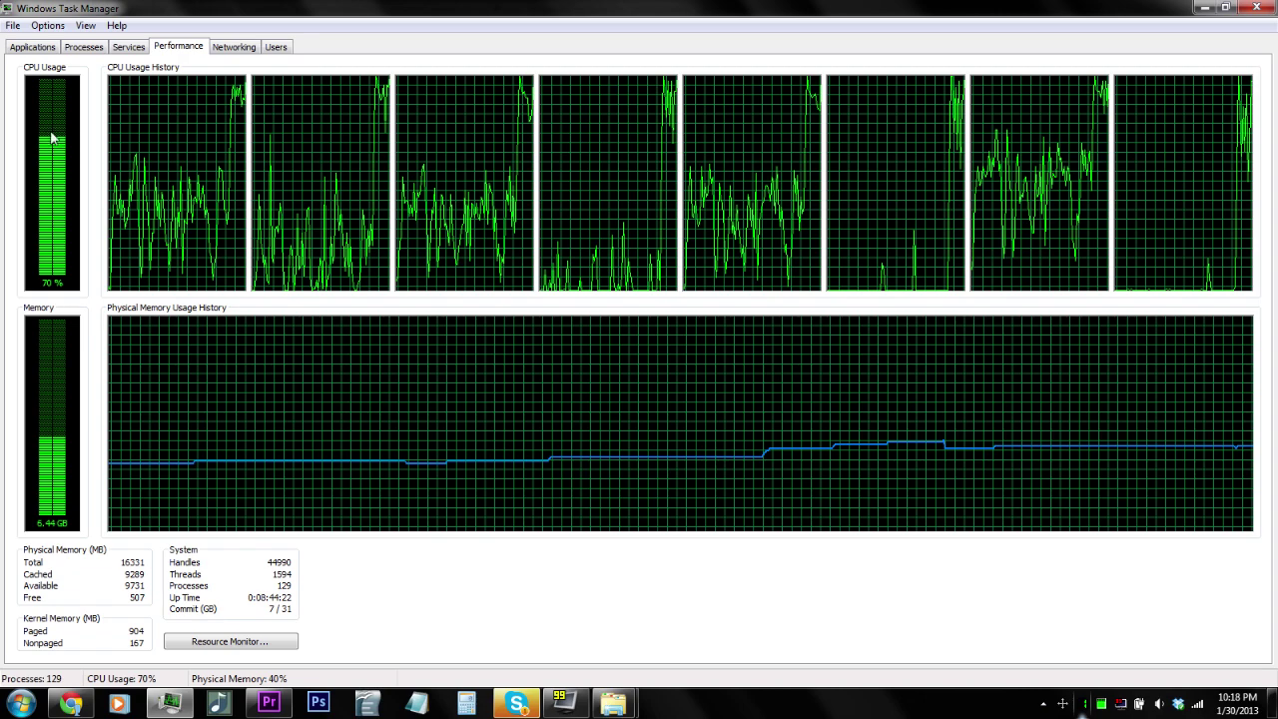
pyautogui.click(267, 700)
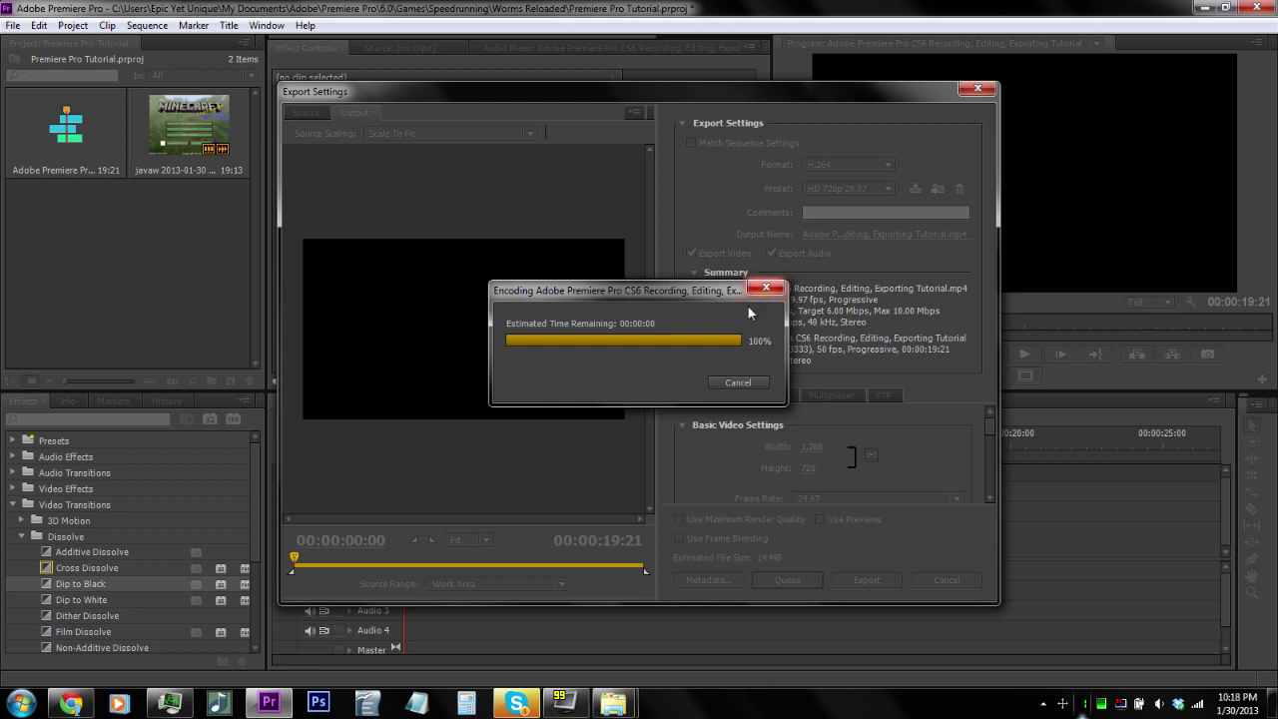
# Close Premiere Pro and open a new Chrome window under a different browser profile
pyautogui.click(1271, 7)
pyautogui.click(607, 364)
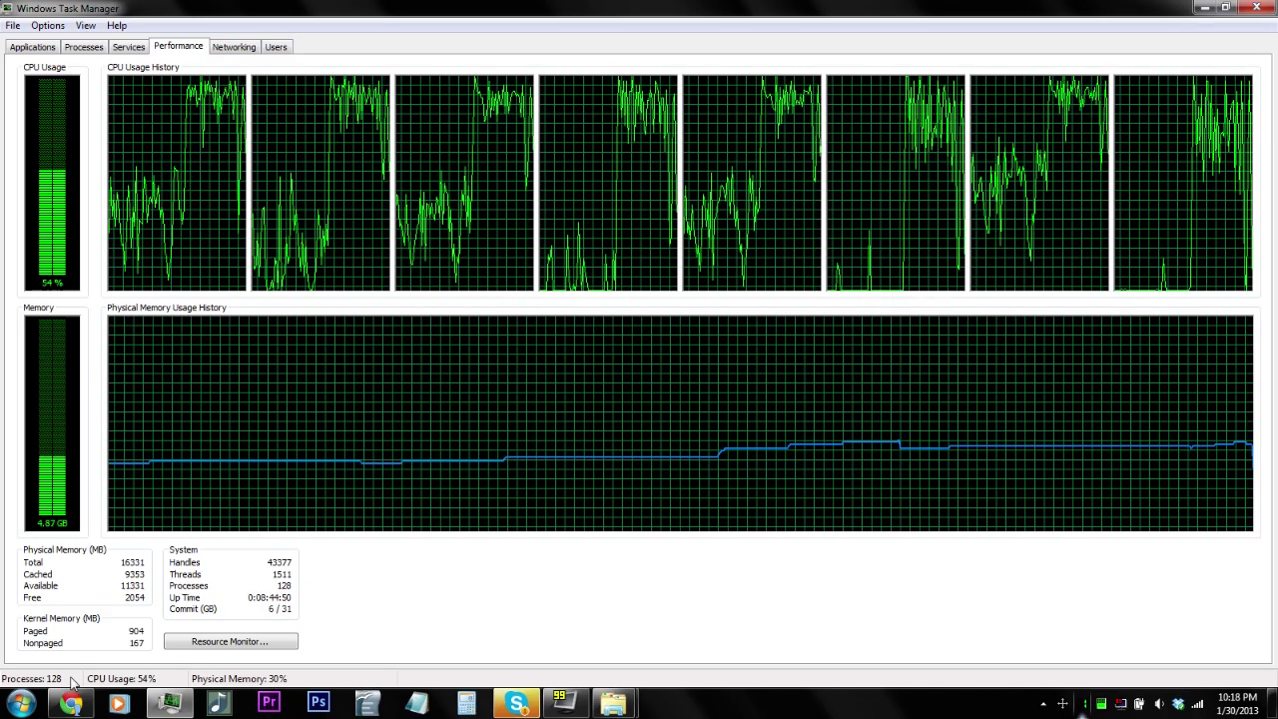
pyautogui.click(70, 704)
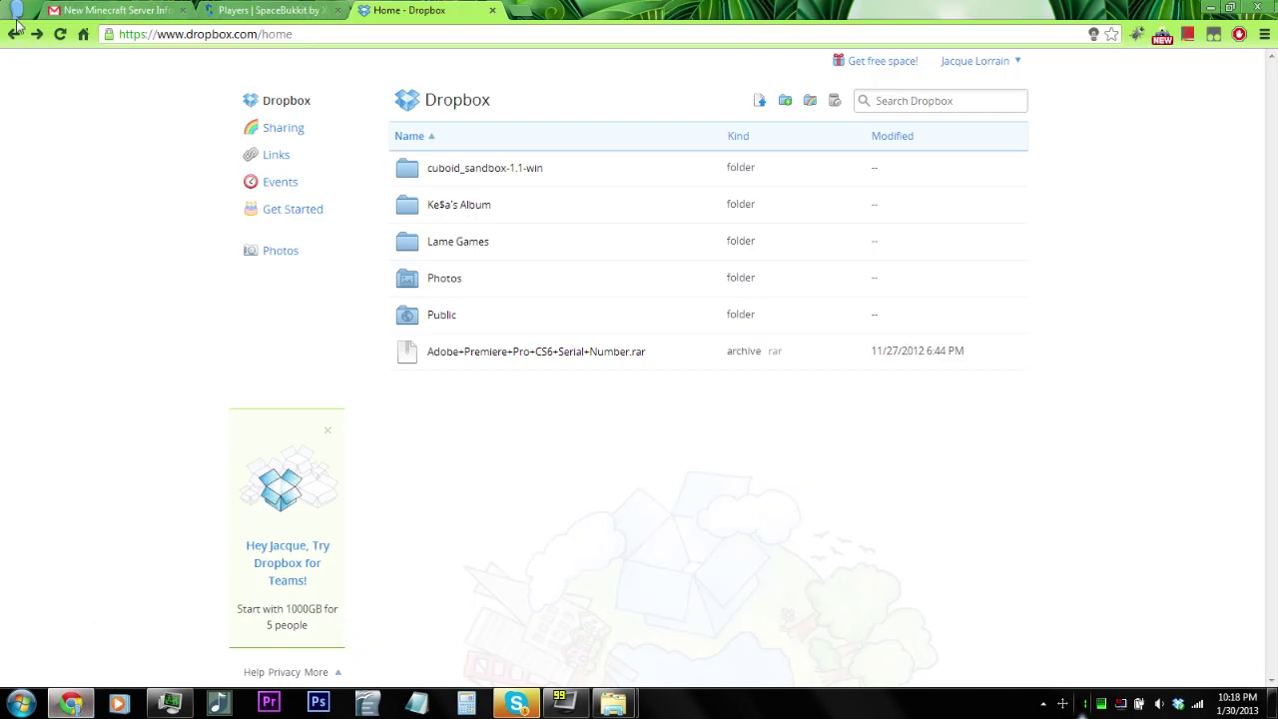
pyautogui.click(18, 14)
pyautogui.click(66, 167)
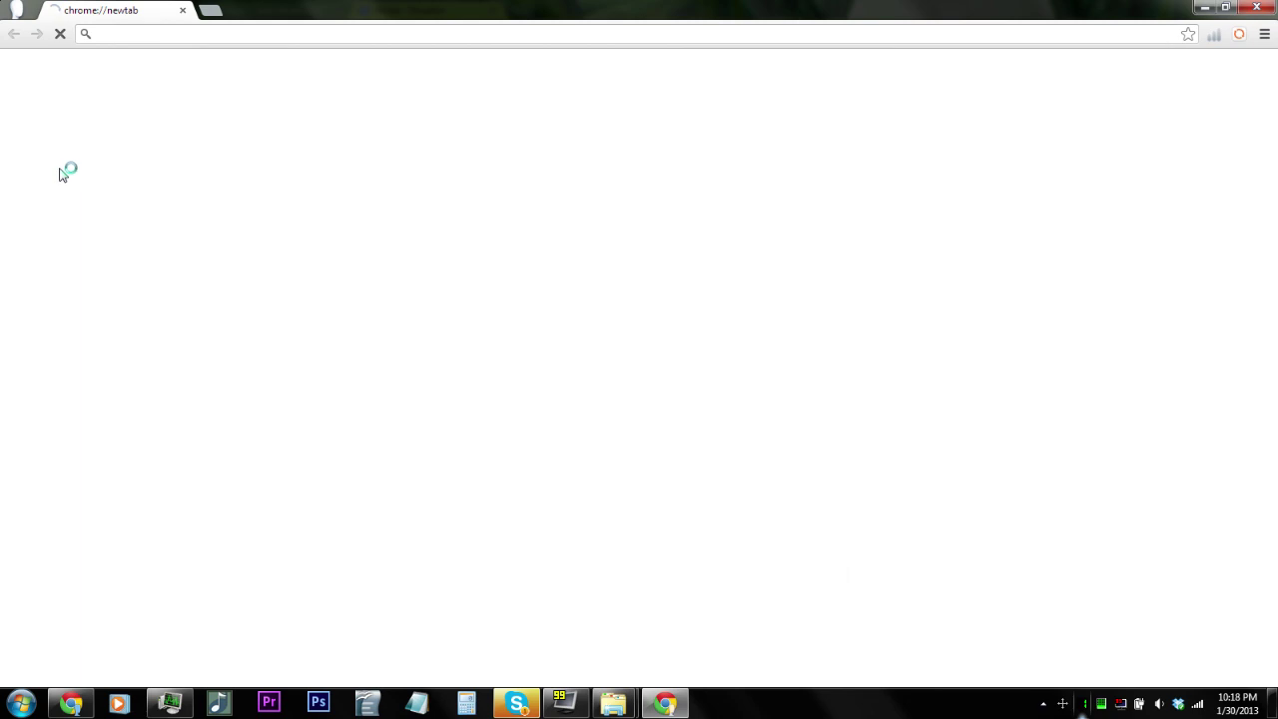
# Open a YouTube channel from the most visited sites, and try to reach another channel by its web address
pyautogui.click(1264, 366)
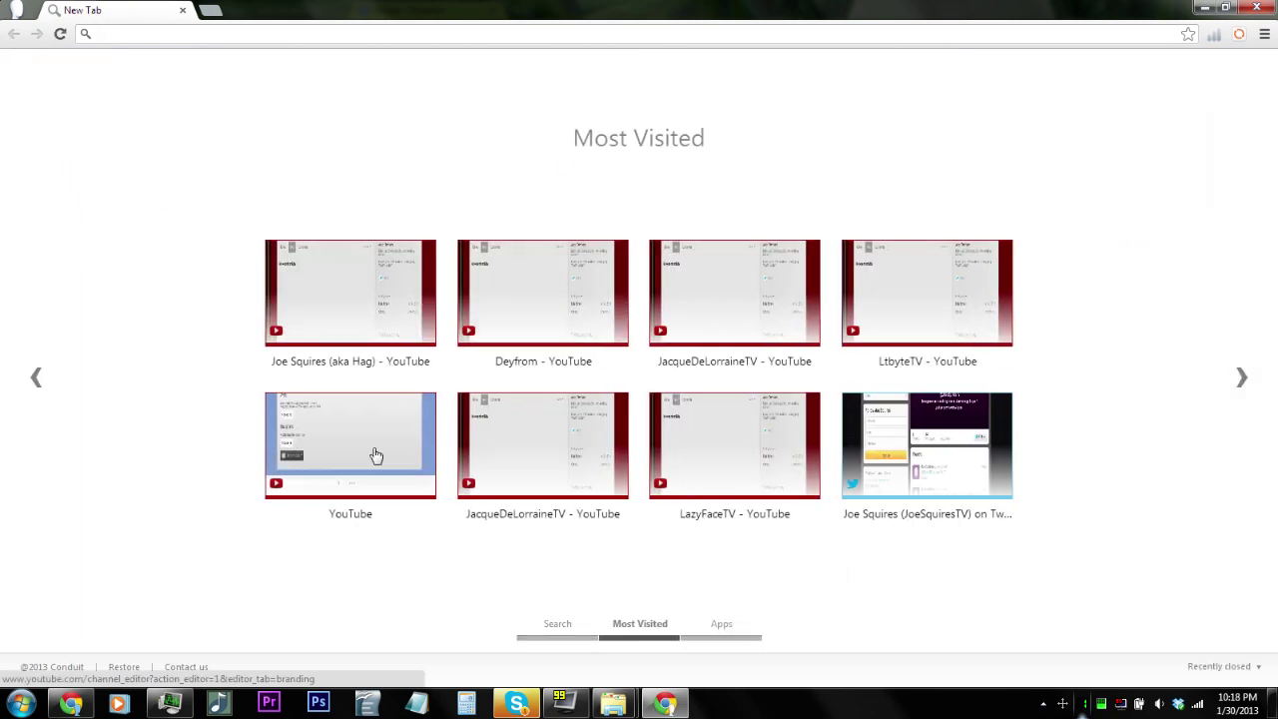
pyautogui.click(494, 456)
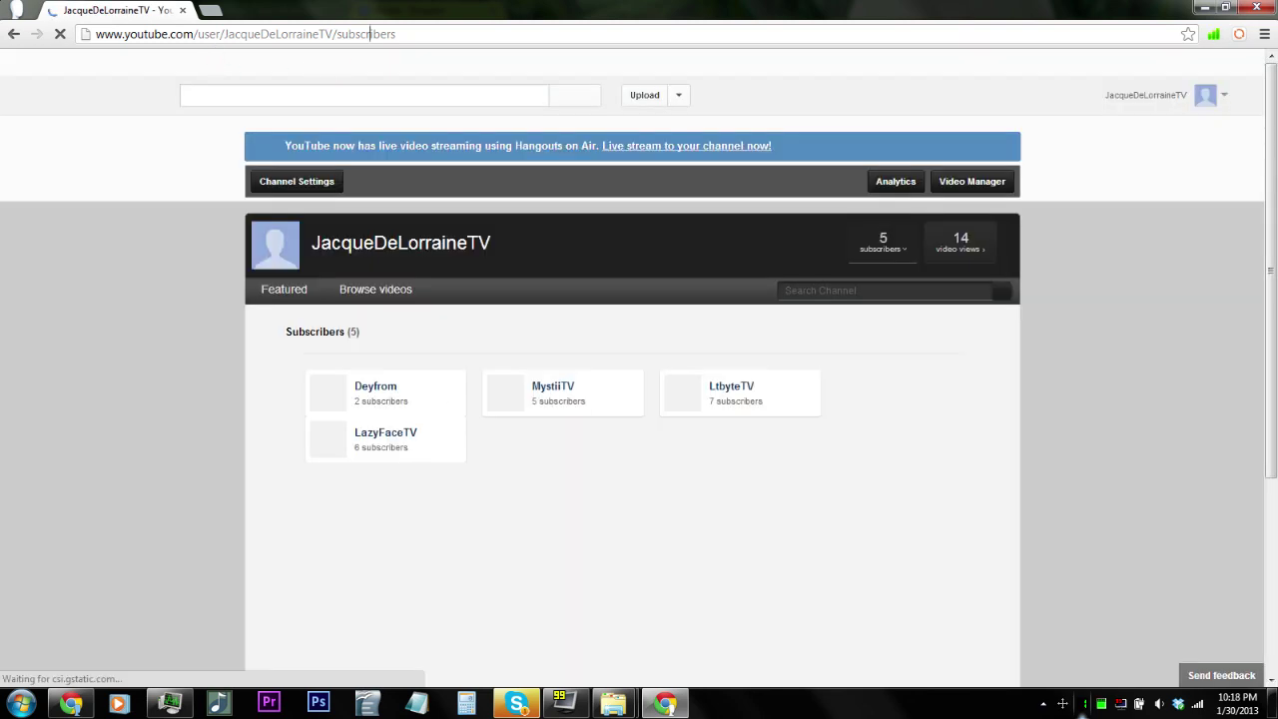
pyautogui.click(371, 36)
pyautogui.write('www.youtube.com/user/JoeSquiresTV')
pyautogui.press('Return')
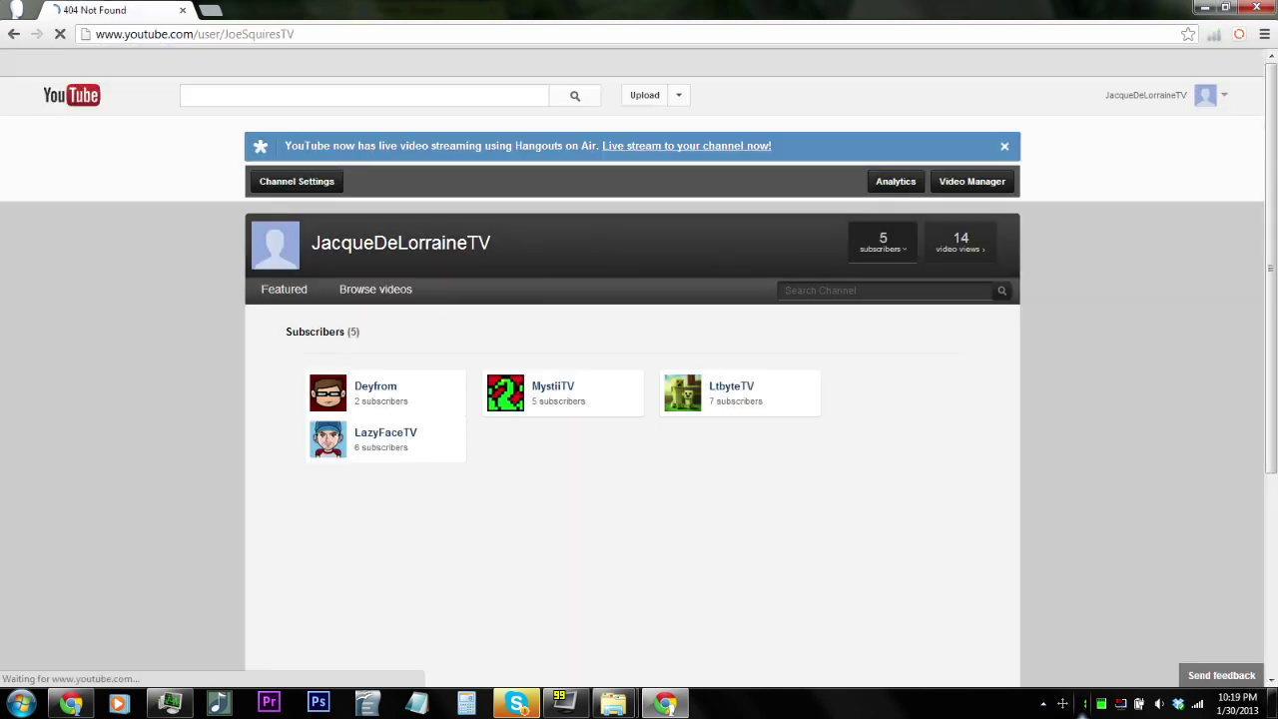
# Go to youtube.com and open the video upload page
pyautogui.write('you')
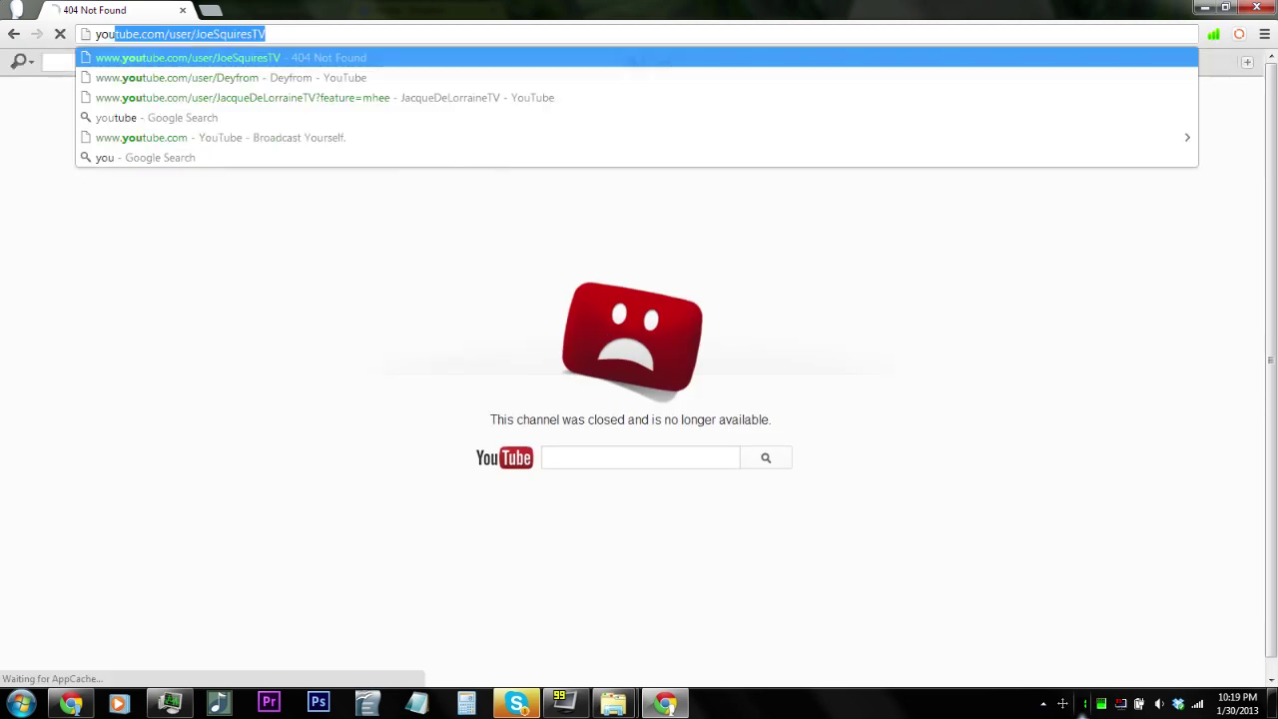
pyautogui.write('tube.com')
pyautogui.press('Return')
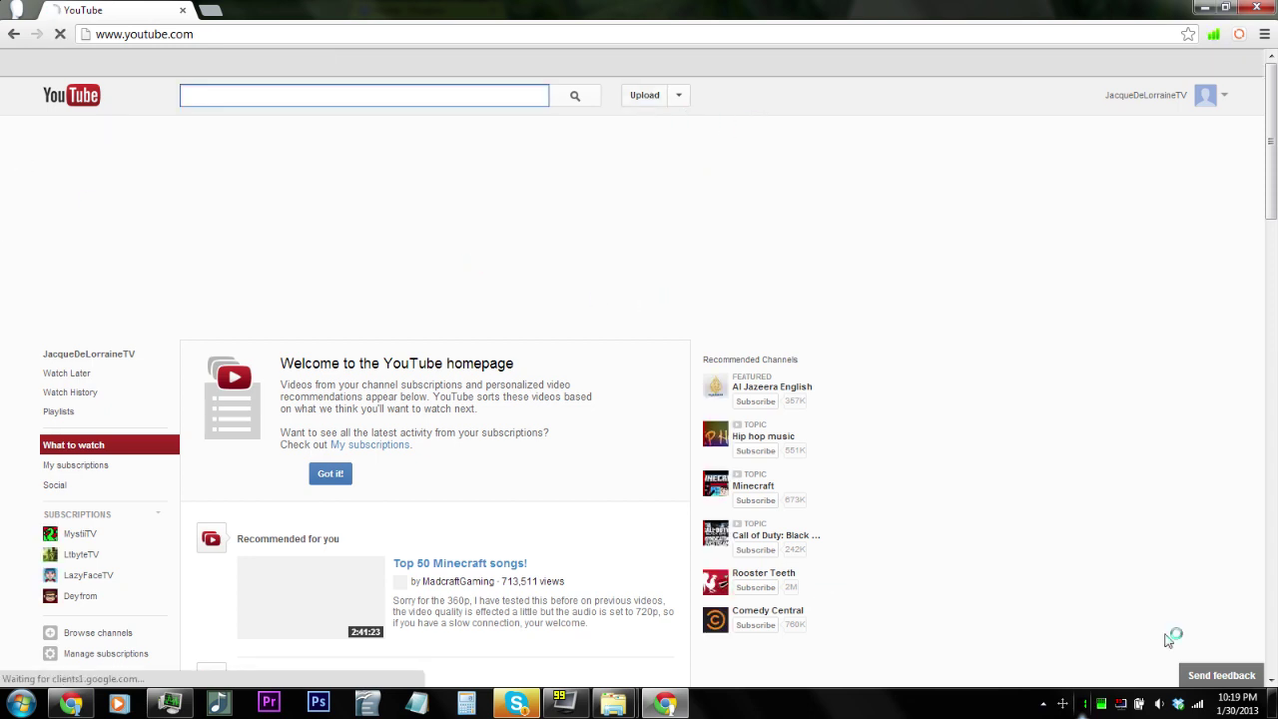
pyautogui.click(649, 102)
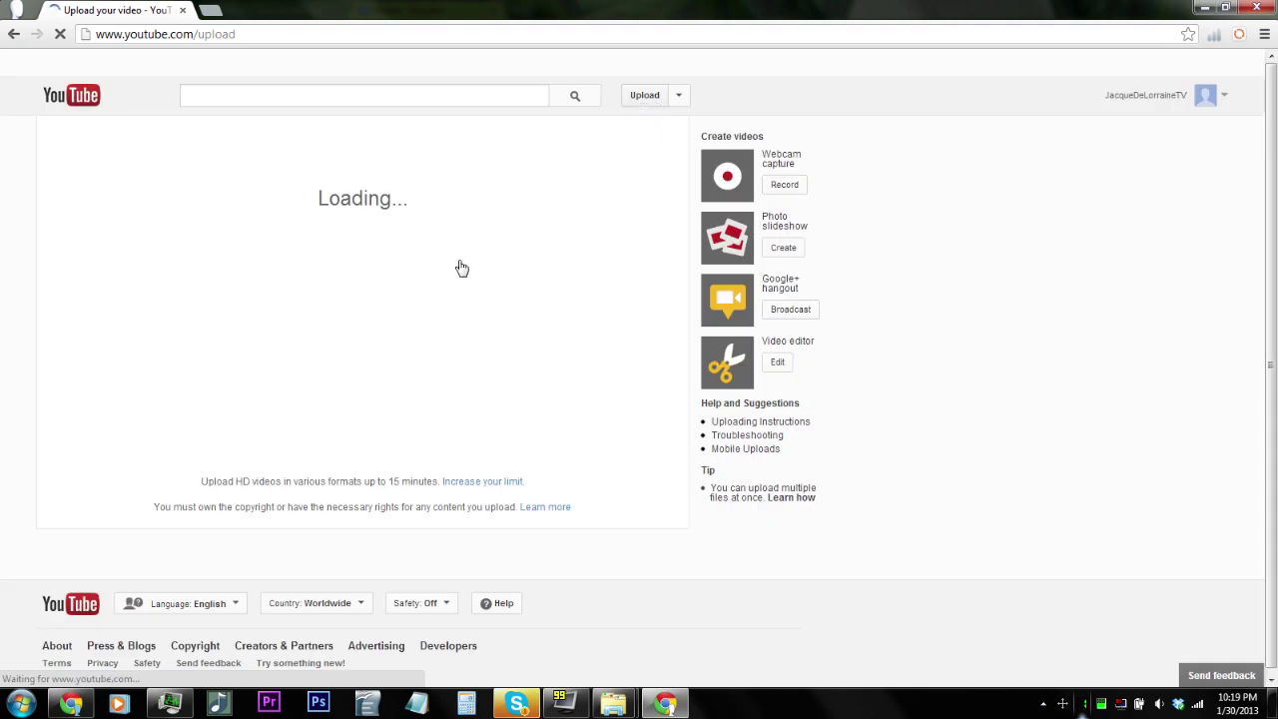
# Switch to Windows Explorer, browse to Documents > Adobe > Premiere Pro > 6.0, and select the exported Adobe Premiere Pro CS6 tutorial MP4
pyautogui.moveTo(619, 684)
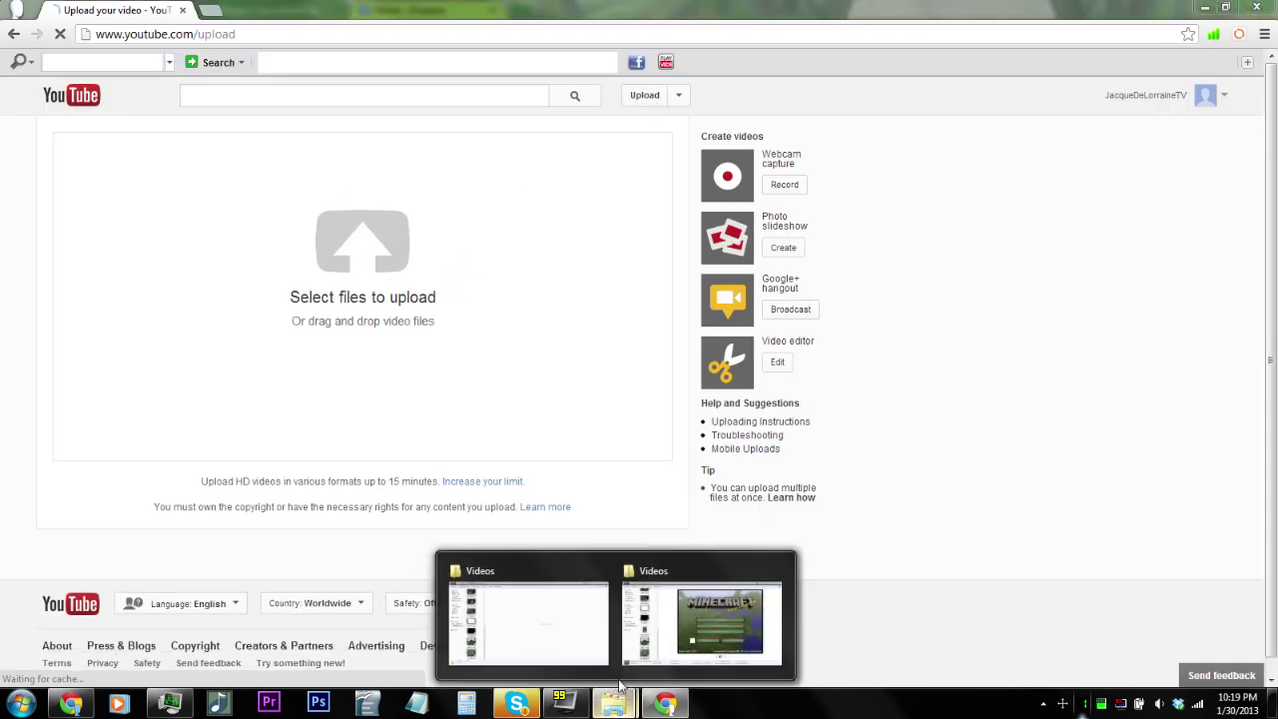
pyautogui.click(702, 621)
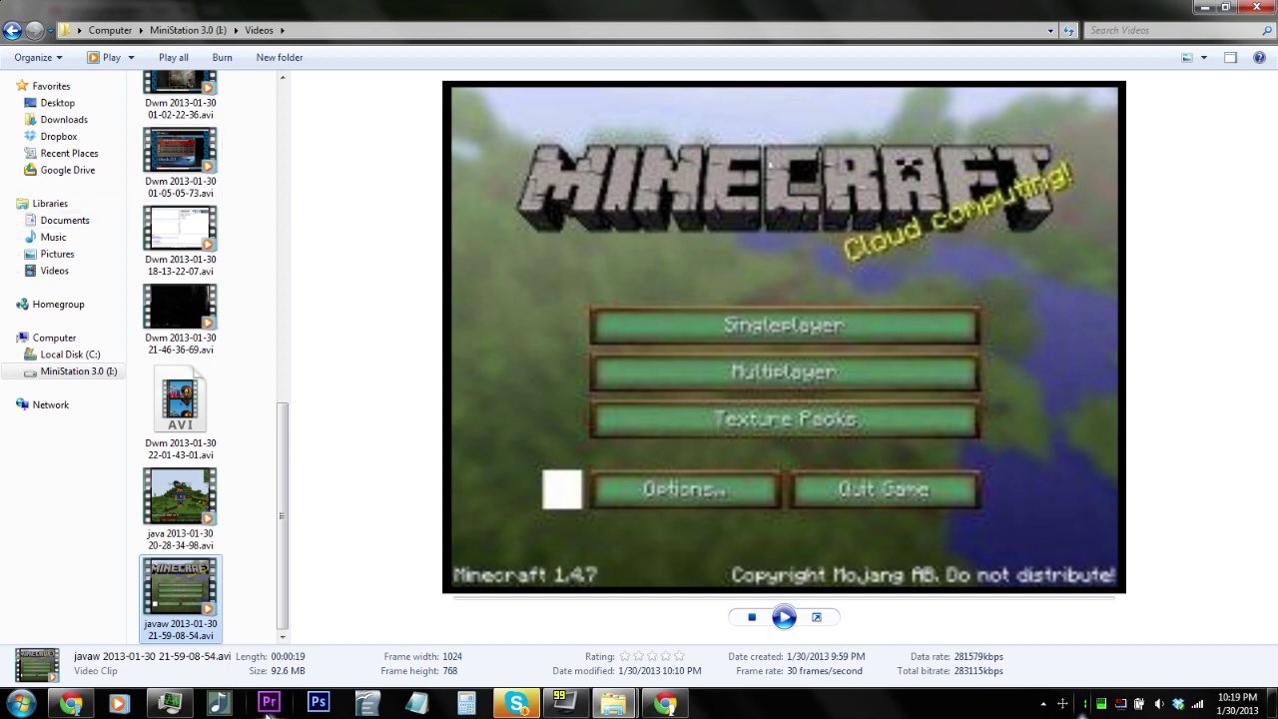
pyautogui.click(64, 220)
pyautogui.doubleClick(181, 151)
pyautogui.doubleClick(191, 150)
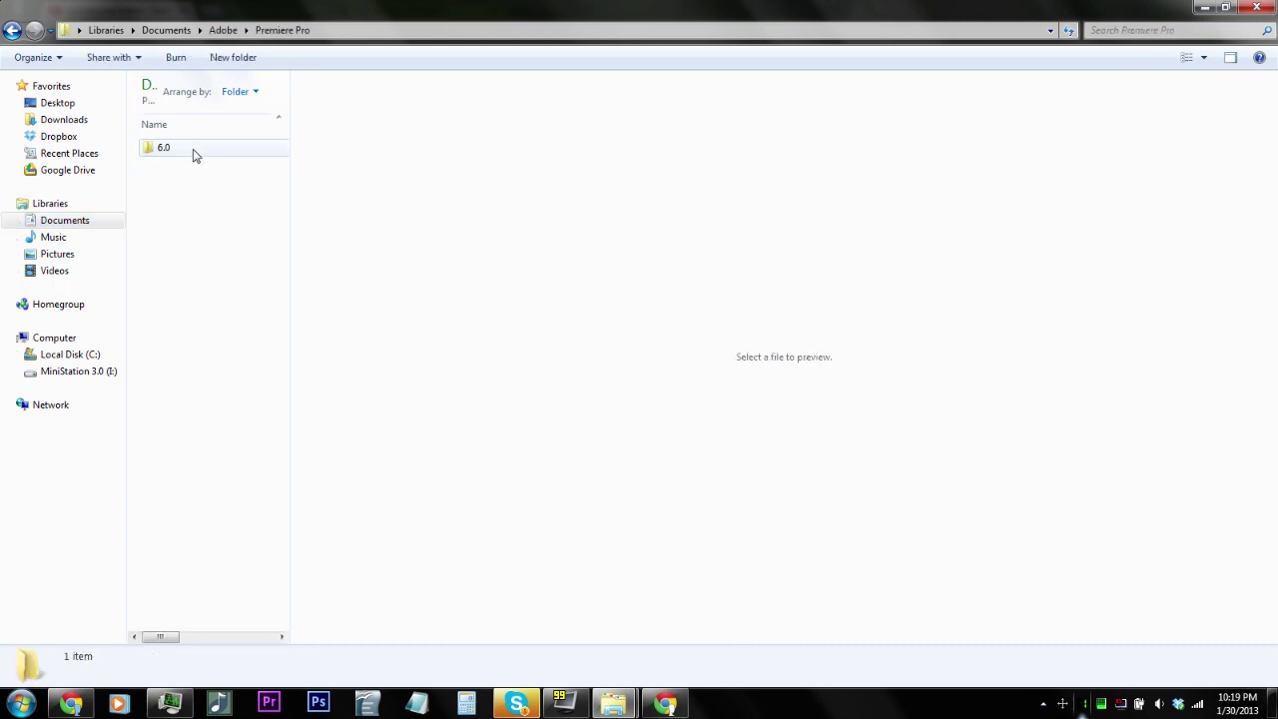
pyautogui.doubleClick(194, 152)
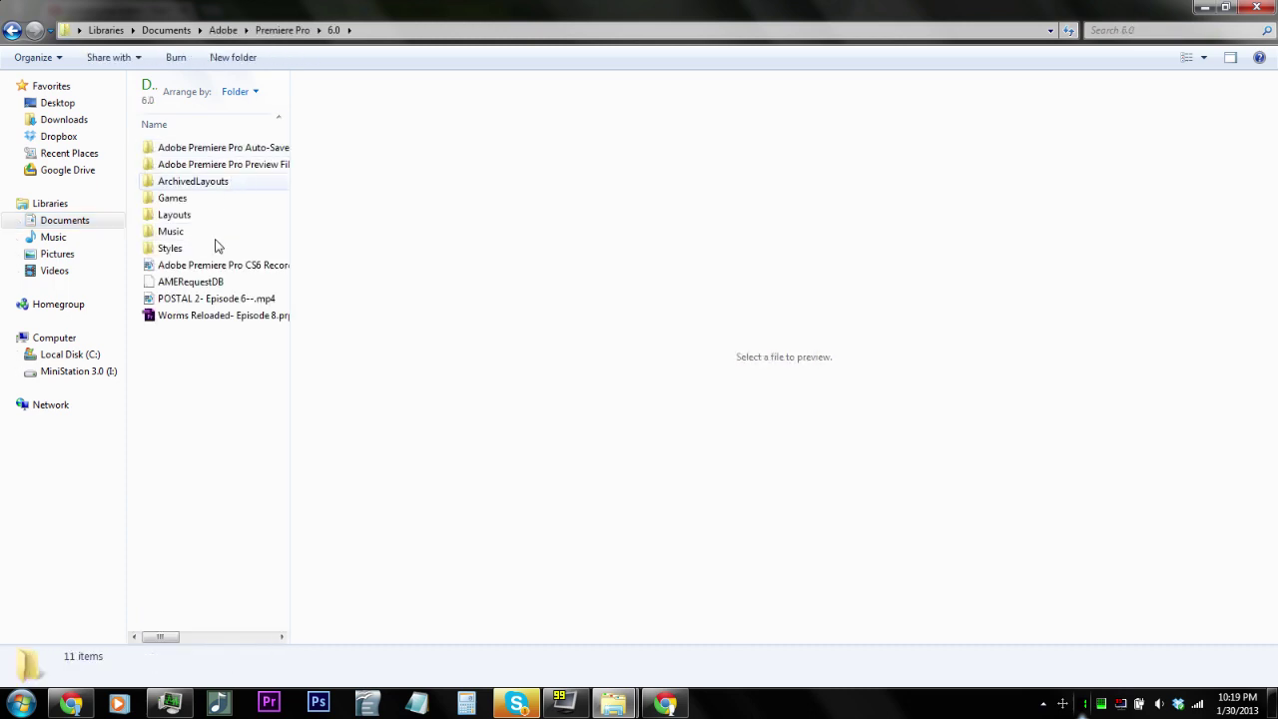
pyautogui.click(222, 270)
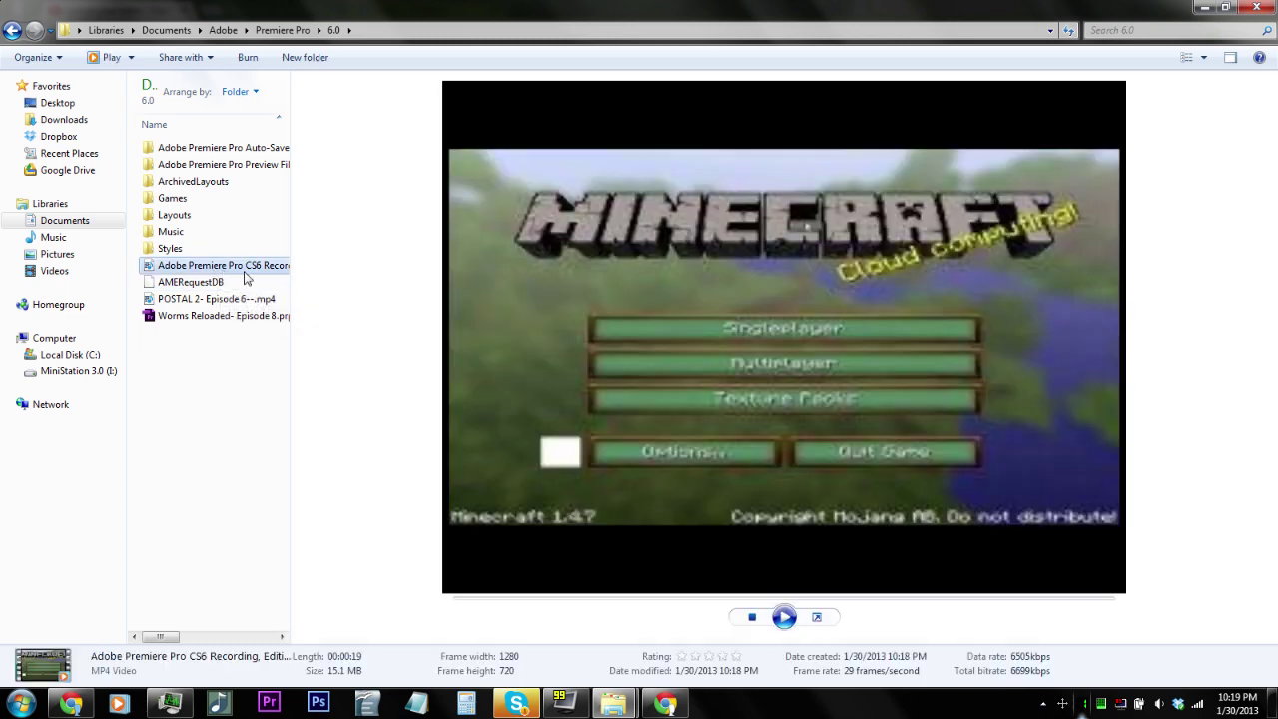
# View the exported MP4's full file listing, and play the start of the video in the file preview
pyautogui.click(1230, 60)
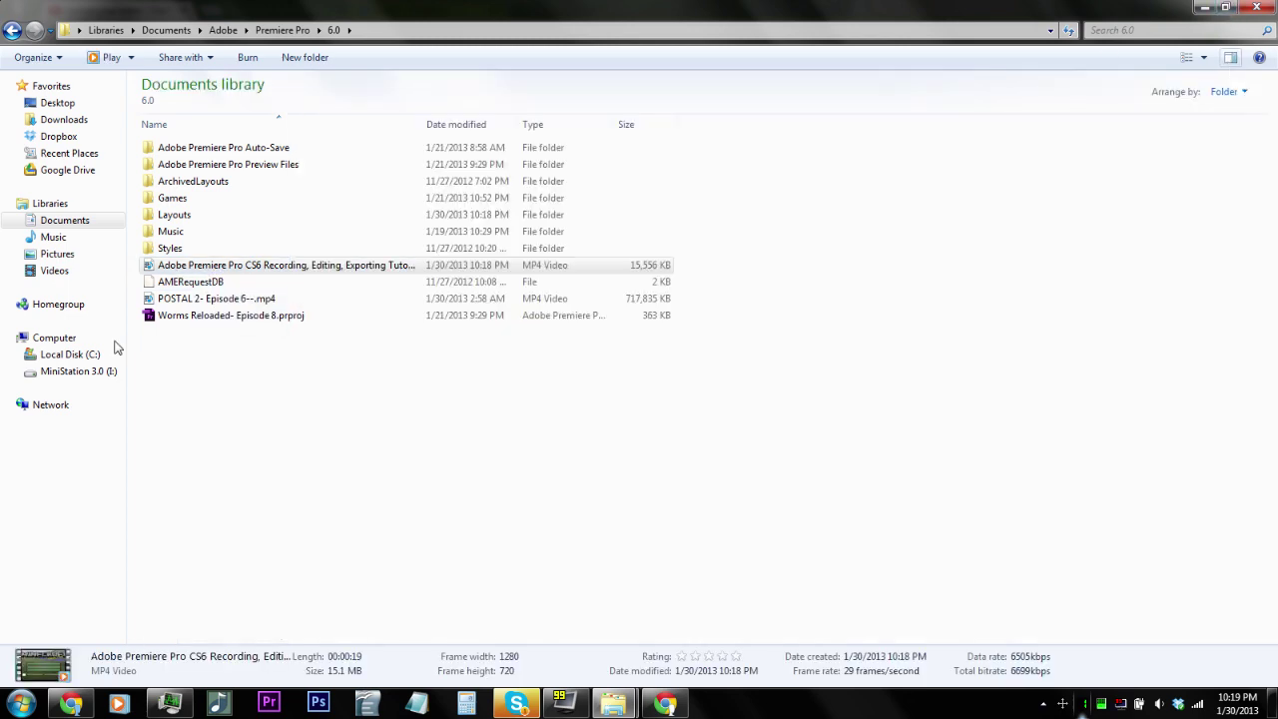
pyautogui.click(1230, 58)
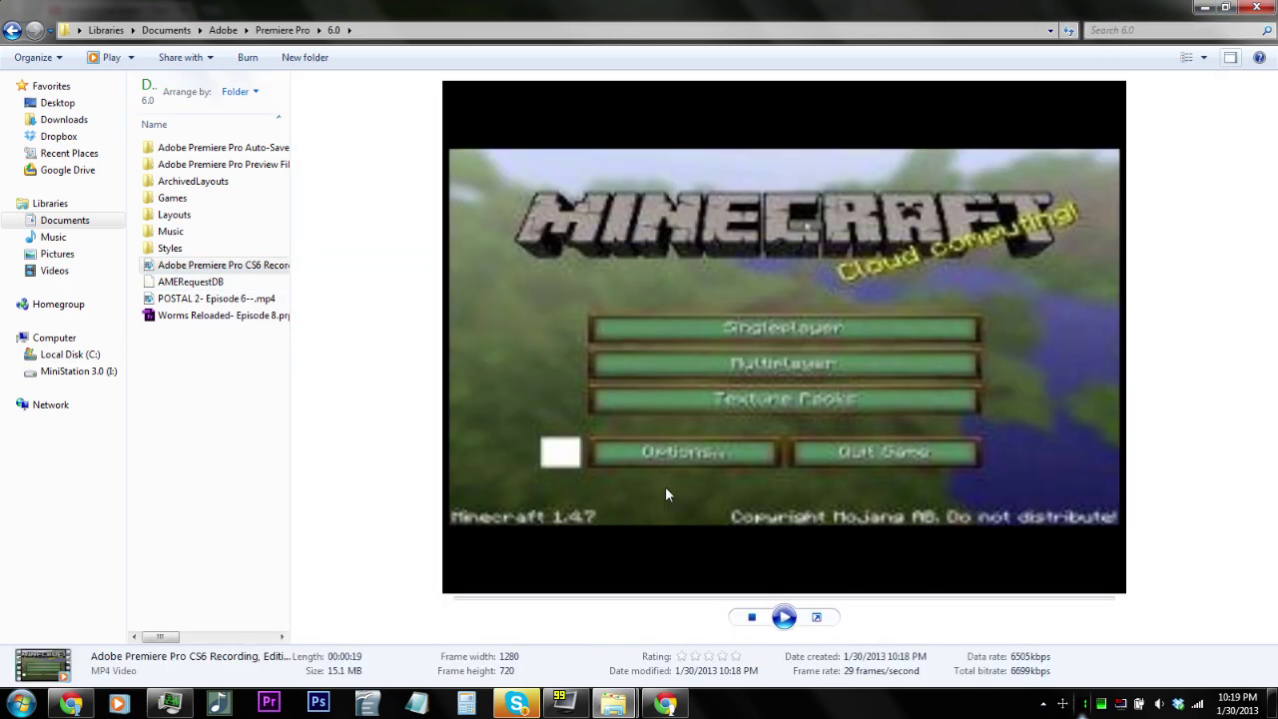
pyautogui.click(784, 617)
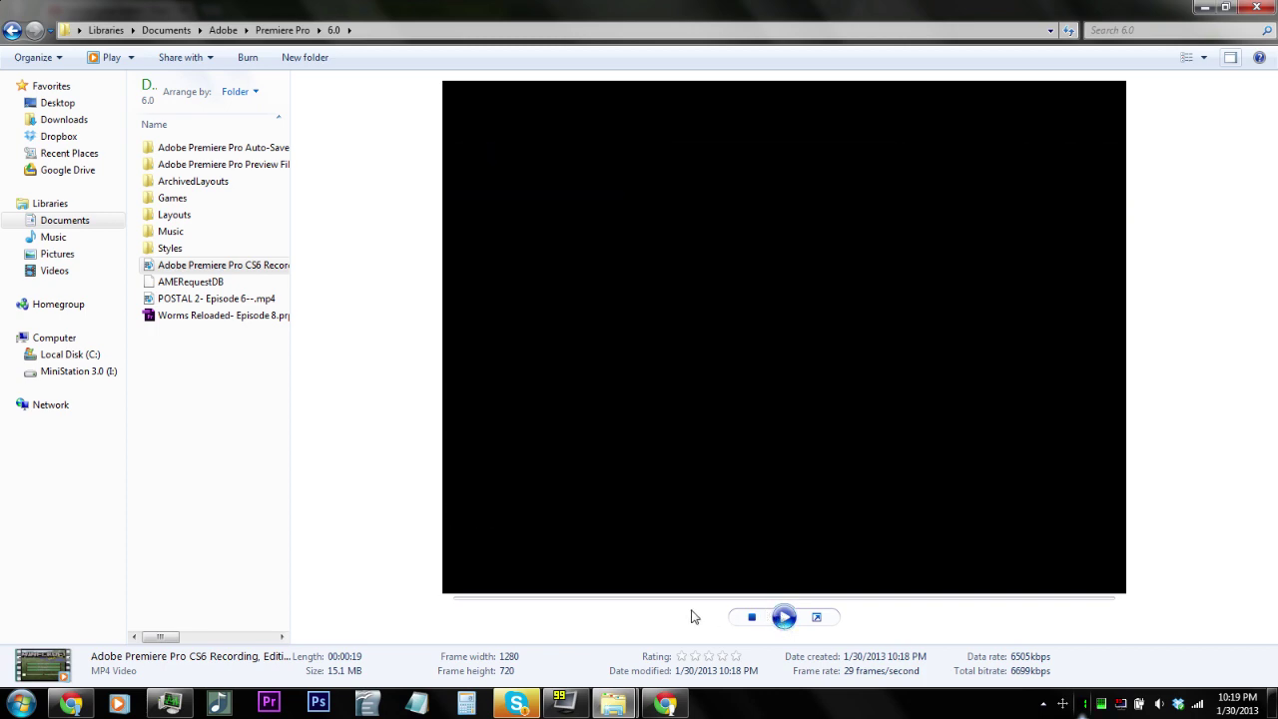
pyautogui.click(783, 617)
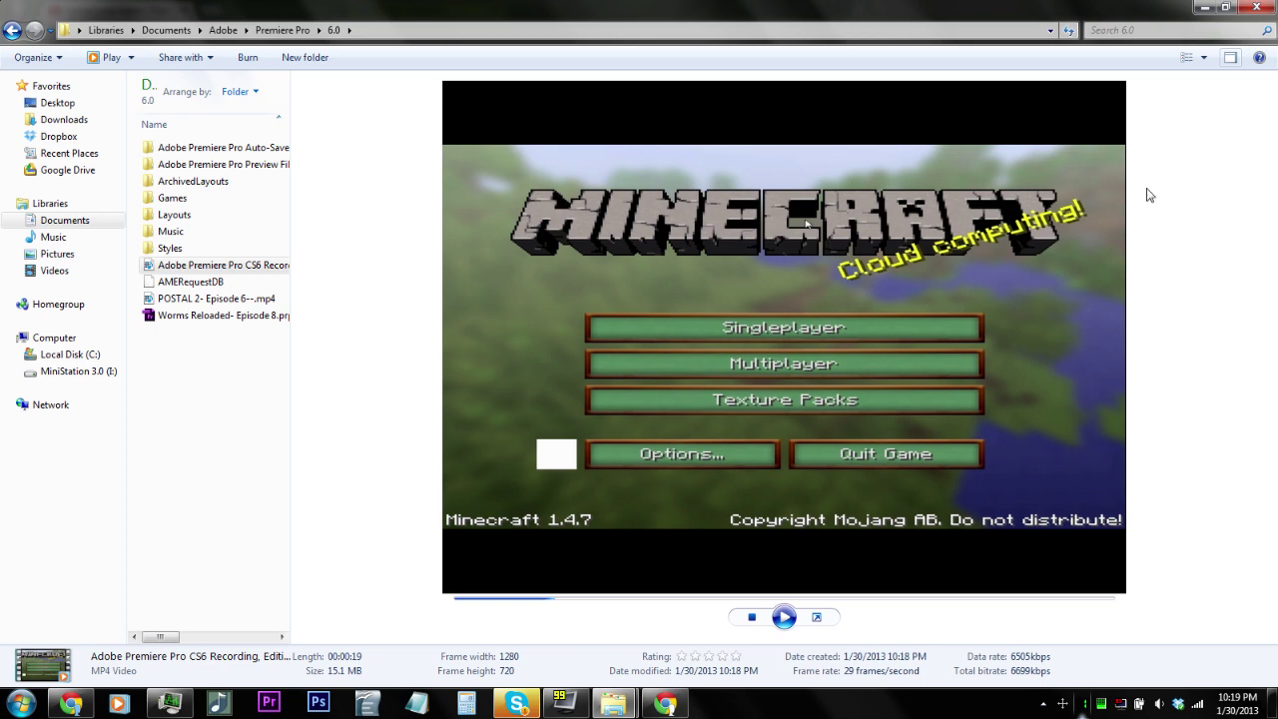
pyautogui.moveTo(613, 705)
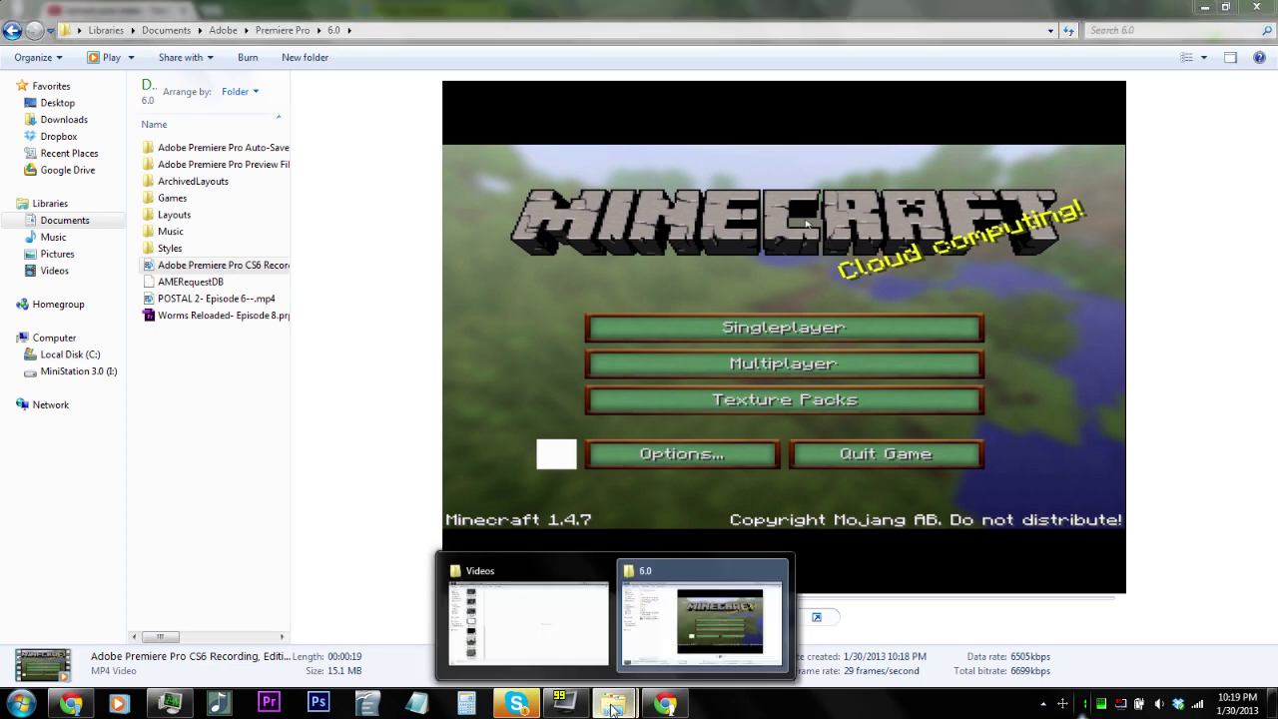
pyautogui.click(540, 594)
pyautogui.click(181, 589)
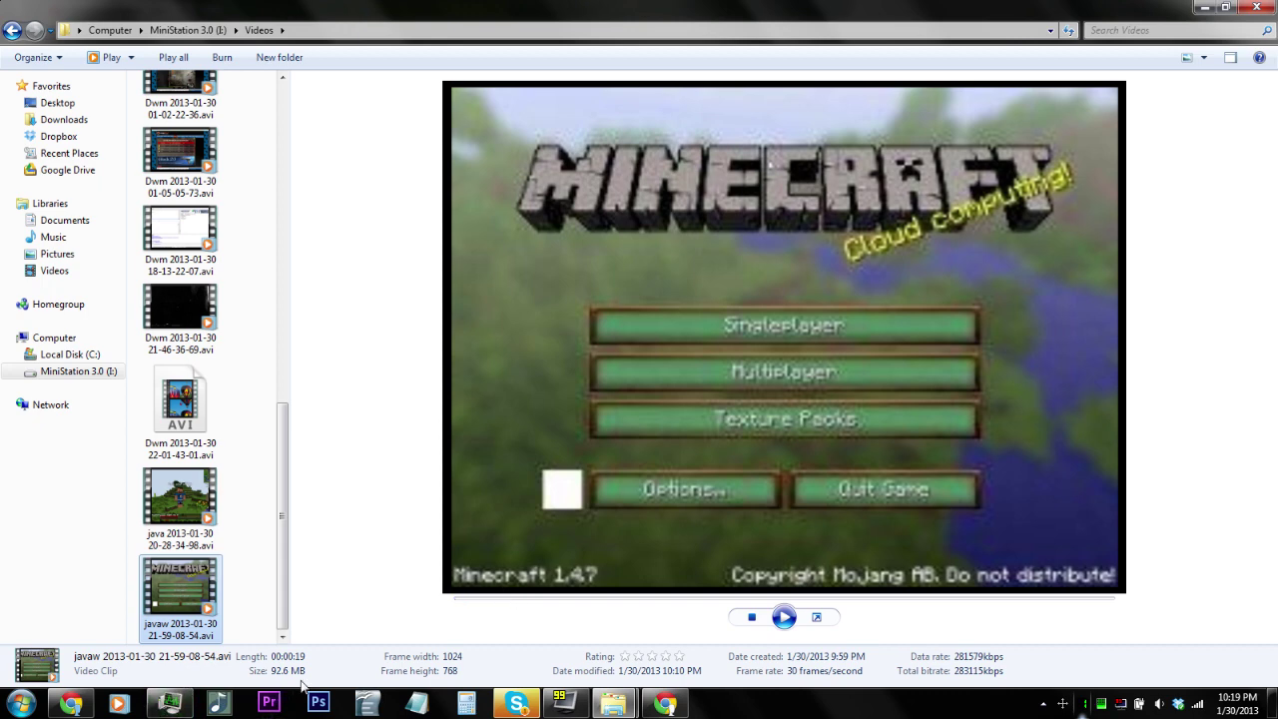
pyautogui.click(784, 617)
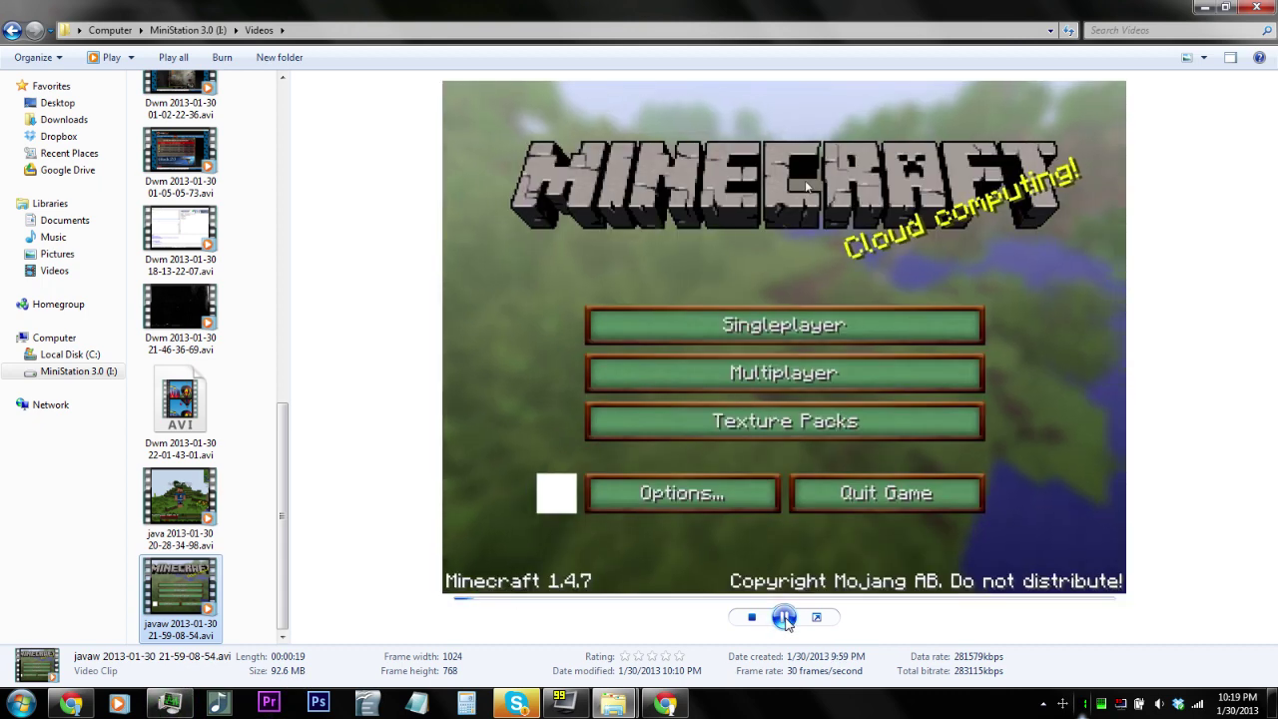
# Compare the file size and picture of the exported MP4 with the original AVI by alternating between their folders
pyautogui.moveTo(614, 707)
pyautogui.click(654, 659)
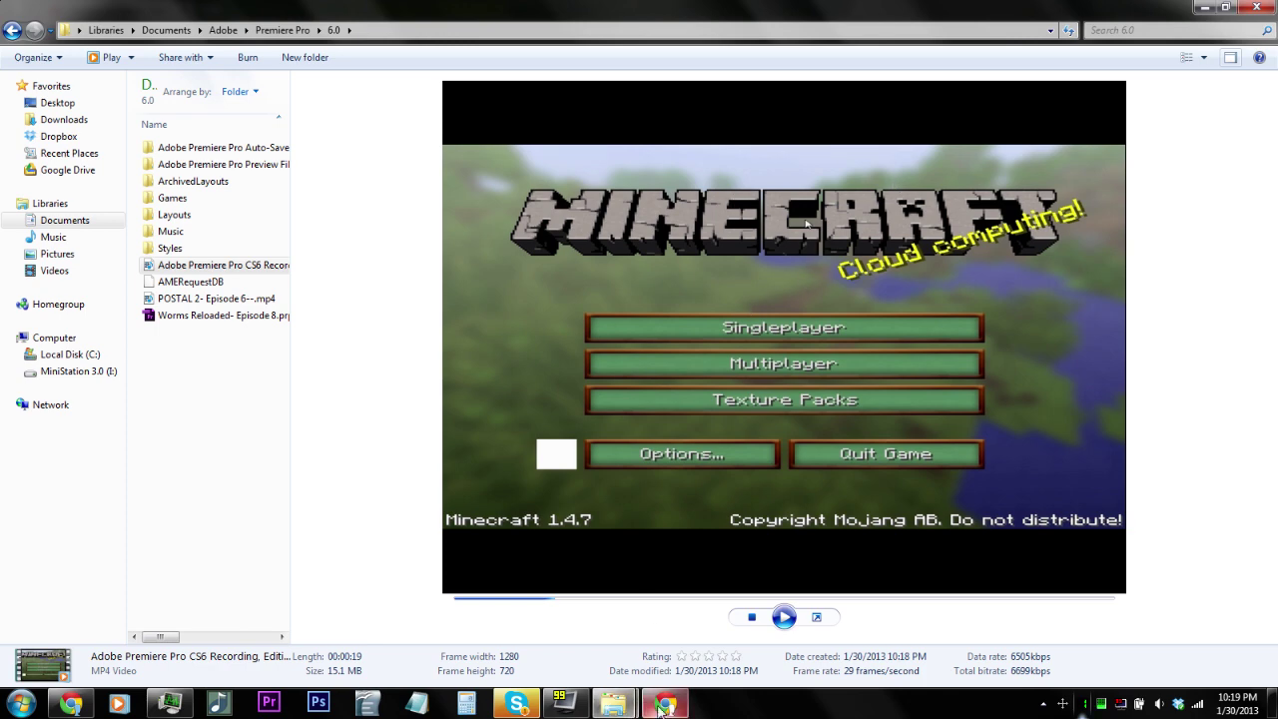
pyautogui.moveTo(614, 704)
pyautogui.click(631, 622)
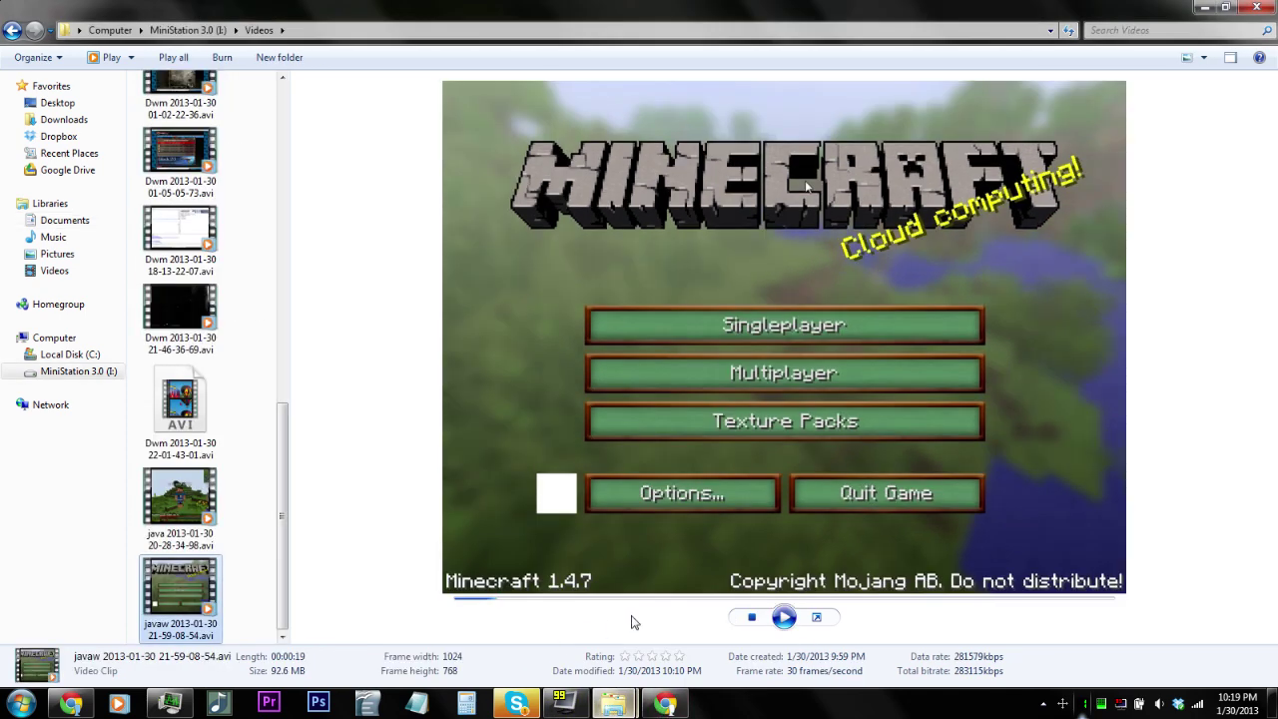
pyautogui.click(695, 619)
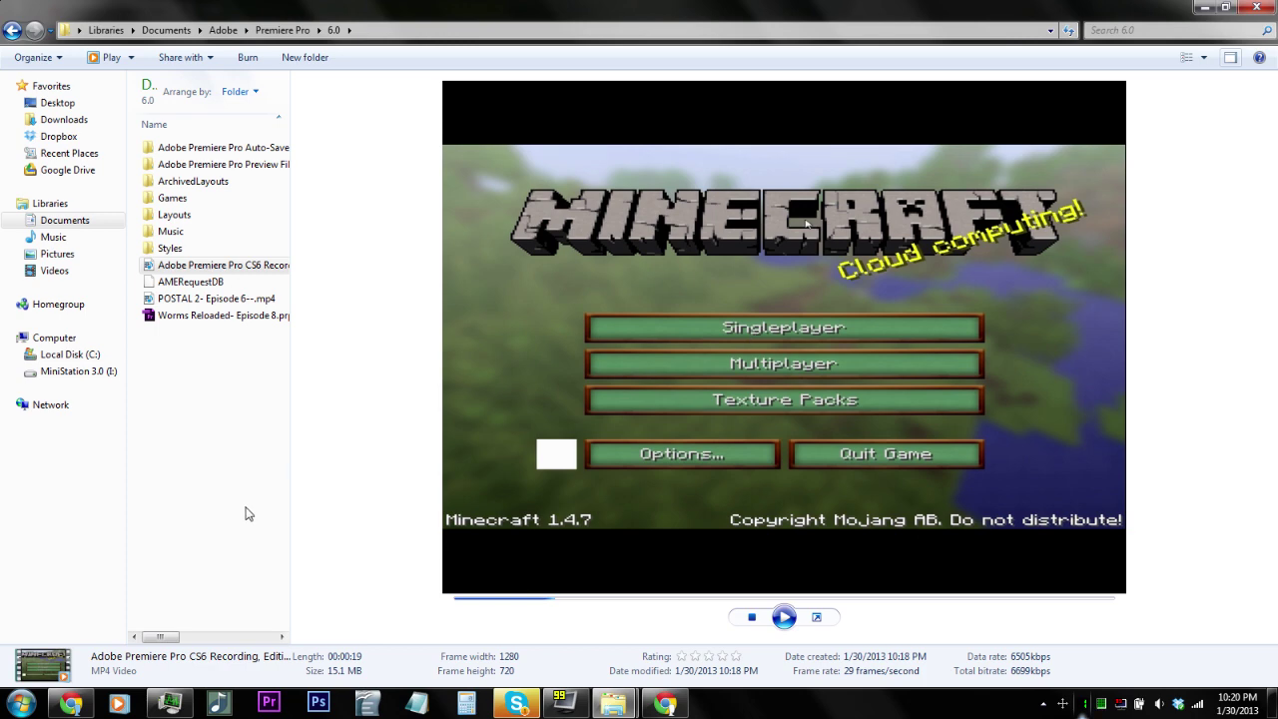
# Switch to the YouTube upload page and back to the 6.0 folder to pick up the exported MP4
pyautogui.click(664, 704)
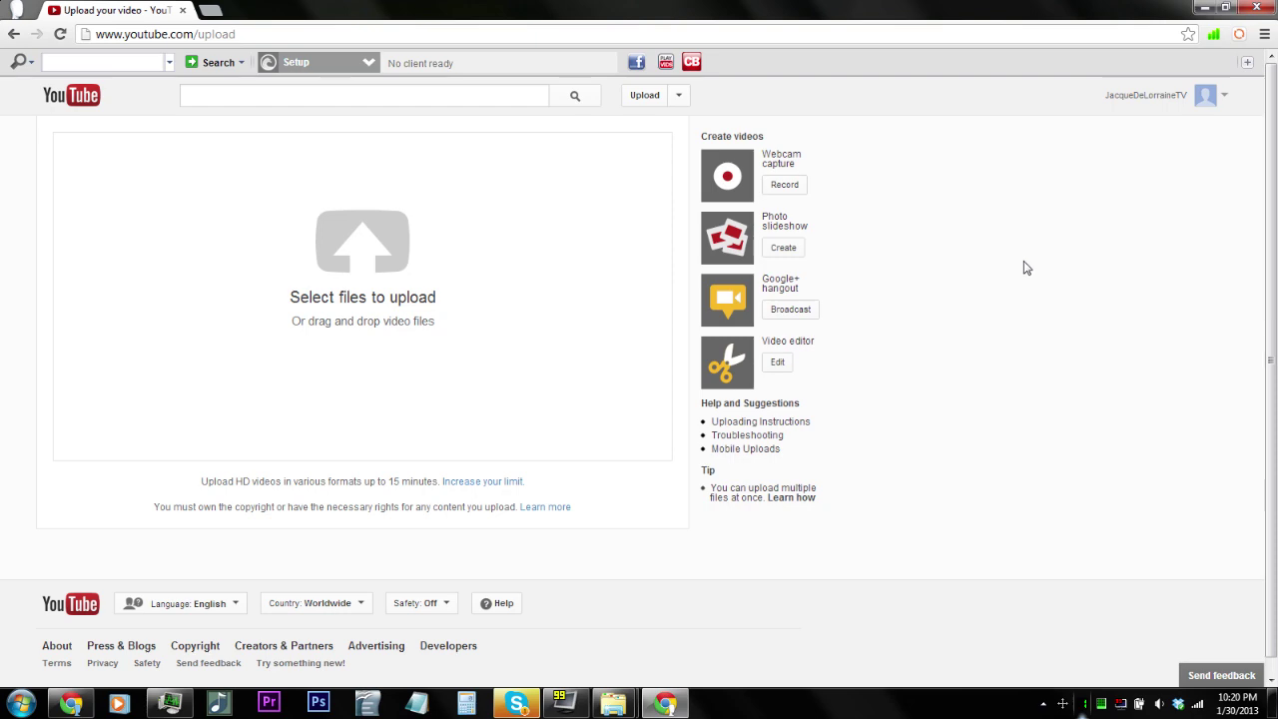
pyautogui.moveTo(614, 704)
pyautogui.click(699, 619)
pyautogui.moveTo(220, 264); pyautogui.dragTo(307, 207)
# Open the YouTube upload file chooser, browse to the Documents library, and cancel the selection
pyautogui.click(323, 214)
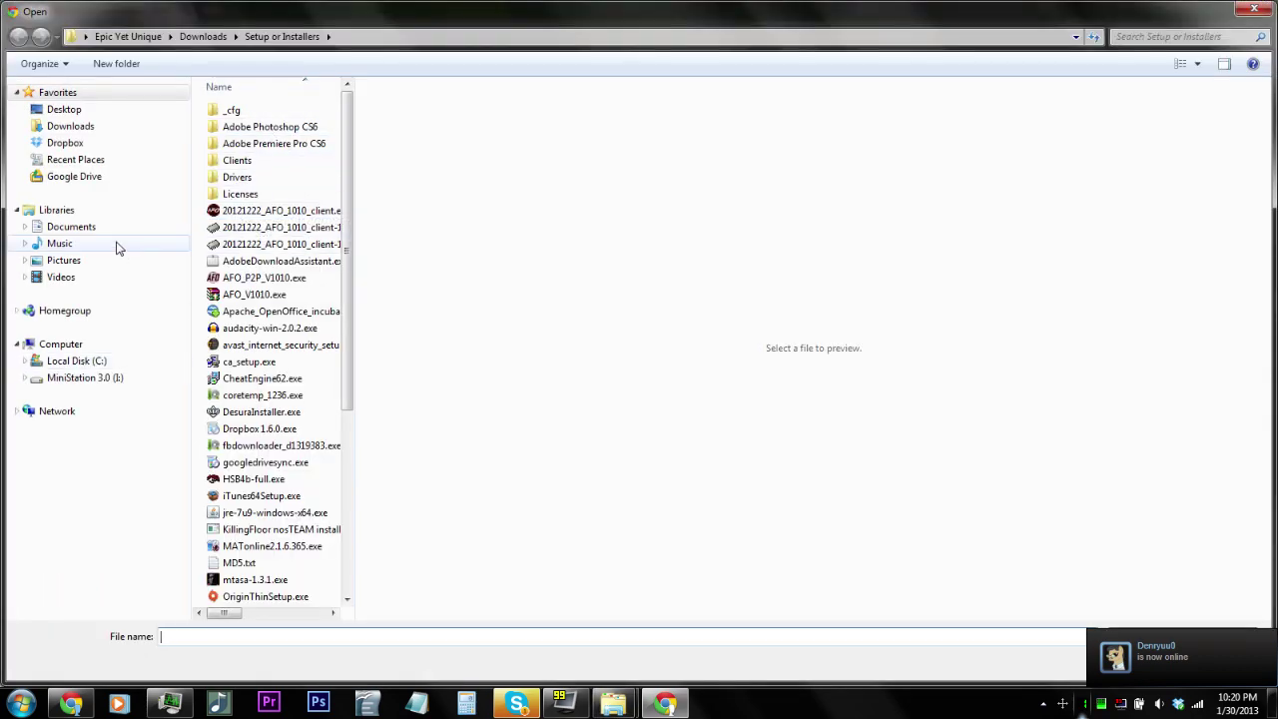
pyautogui.click(65, 226)
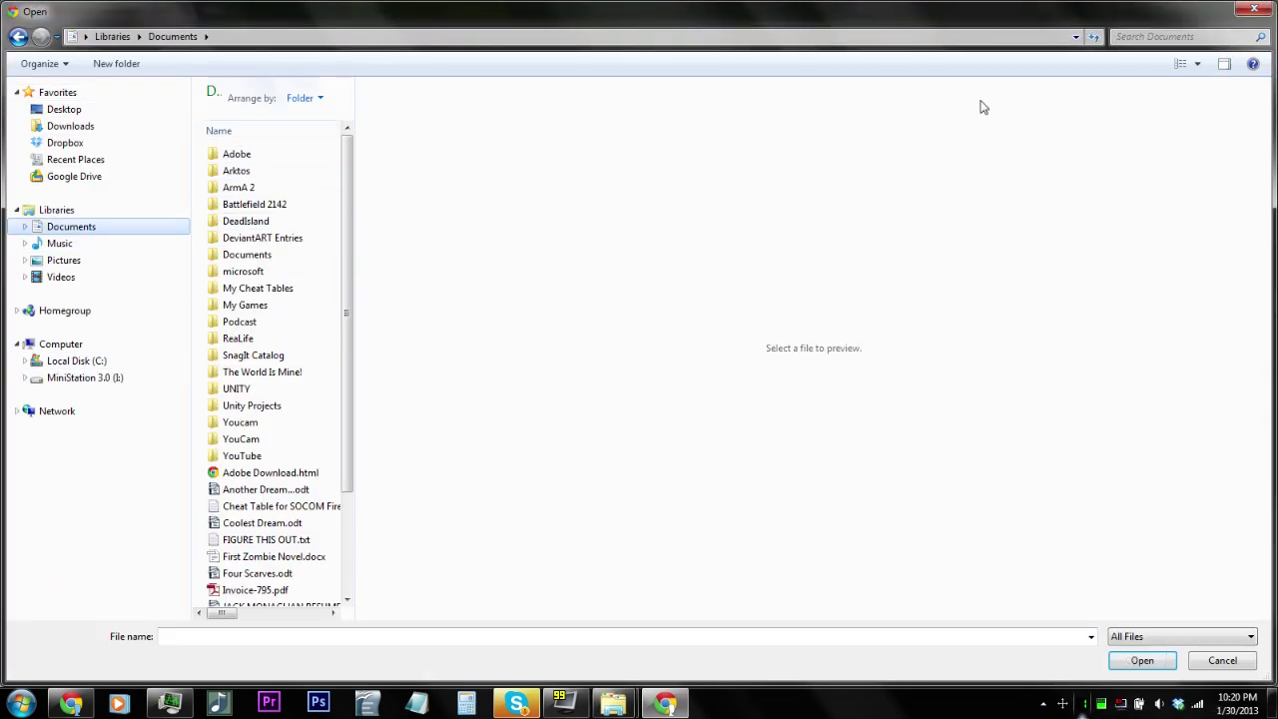
pyautogui.click(1257, 12)
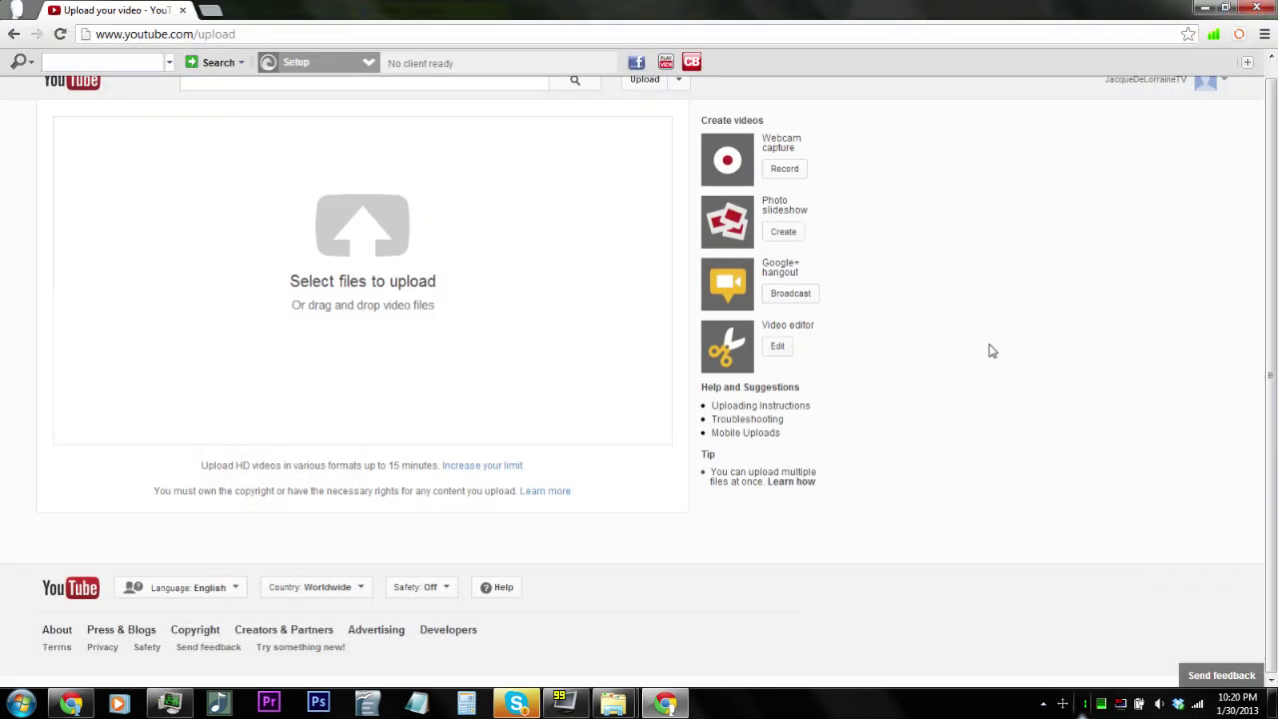